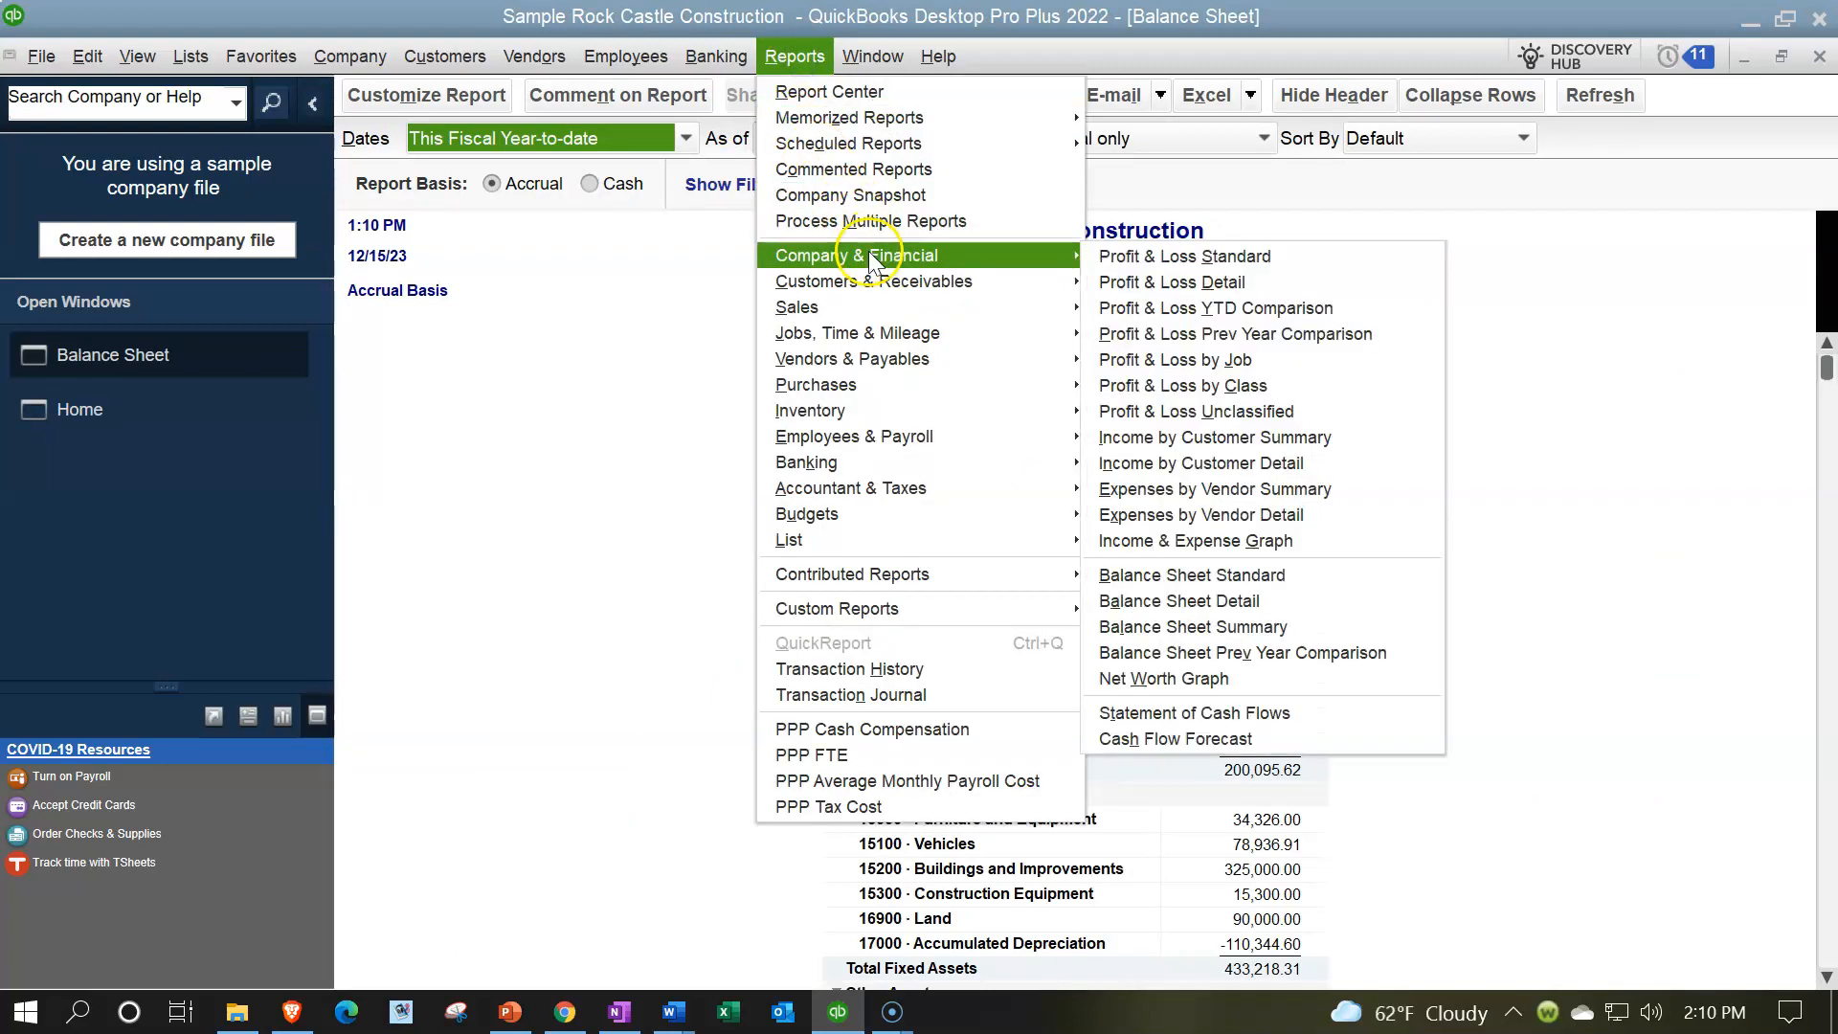
- Open the standard Profit & Loss report and set its start date to 02/01/2023
mouse_move(1076, 259)
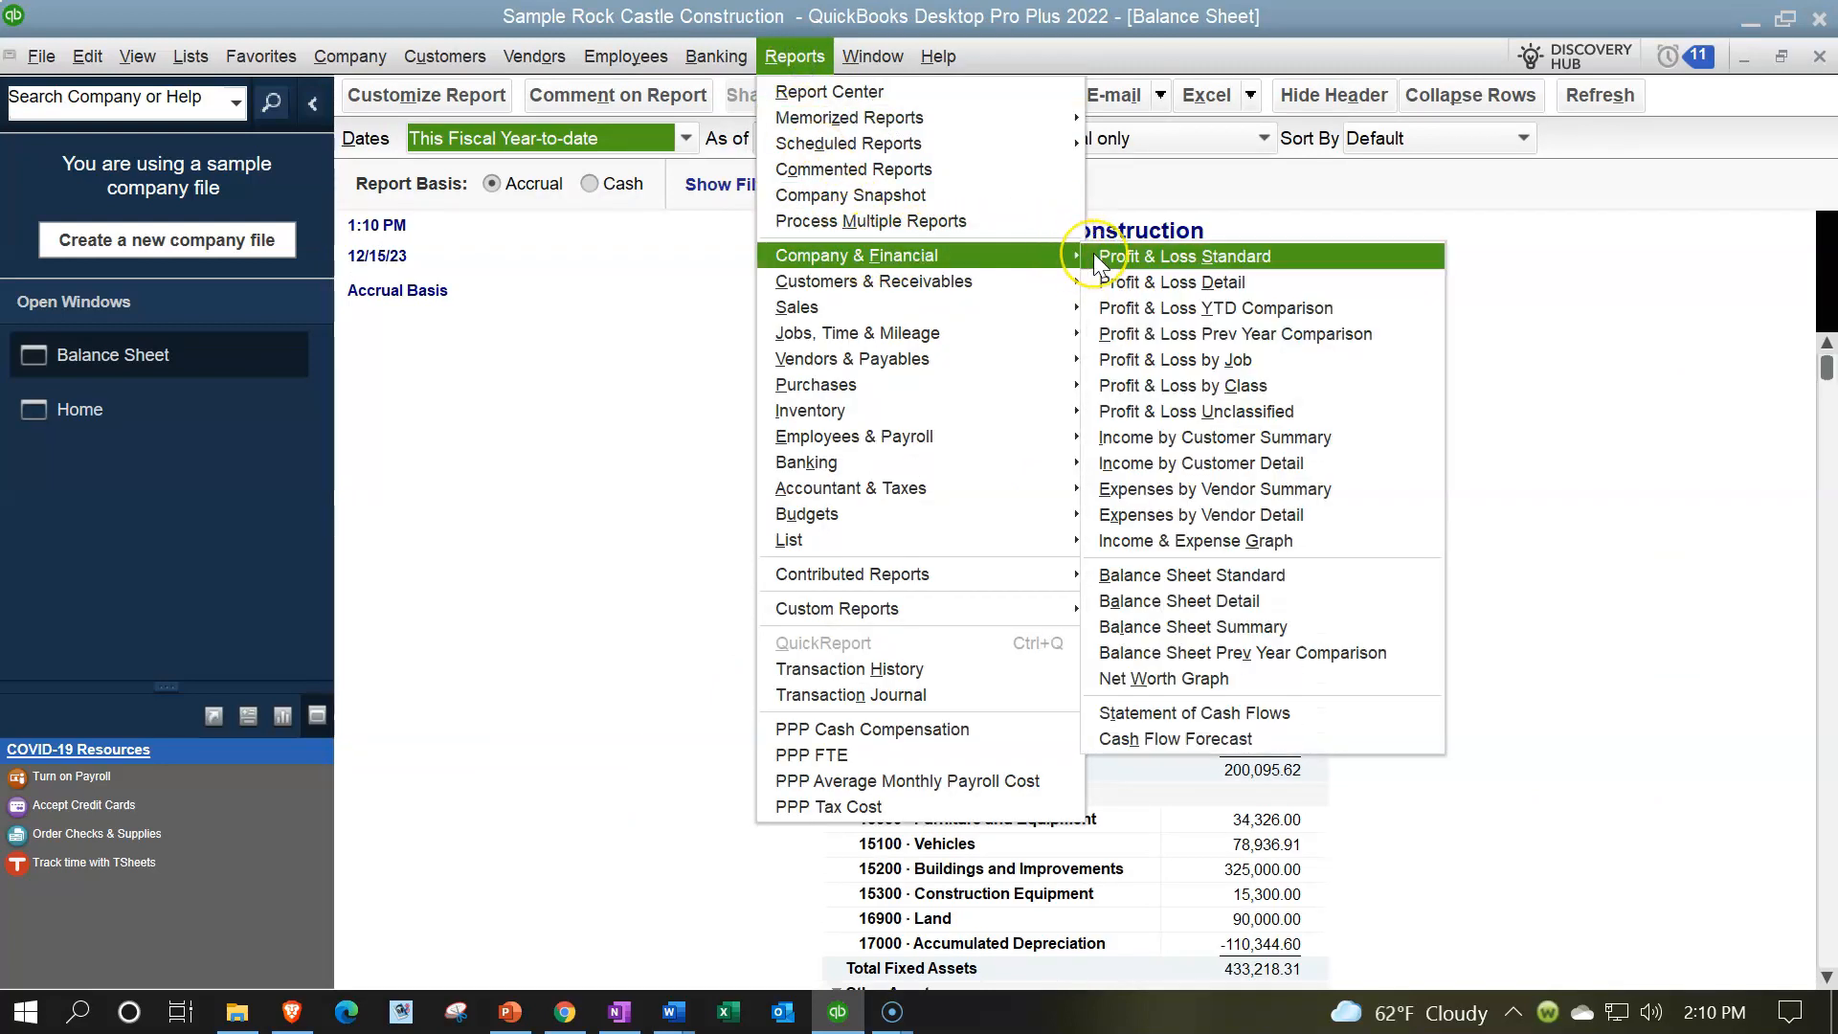
left_click(1094, 254)
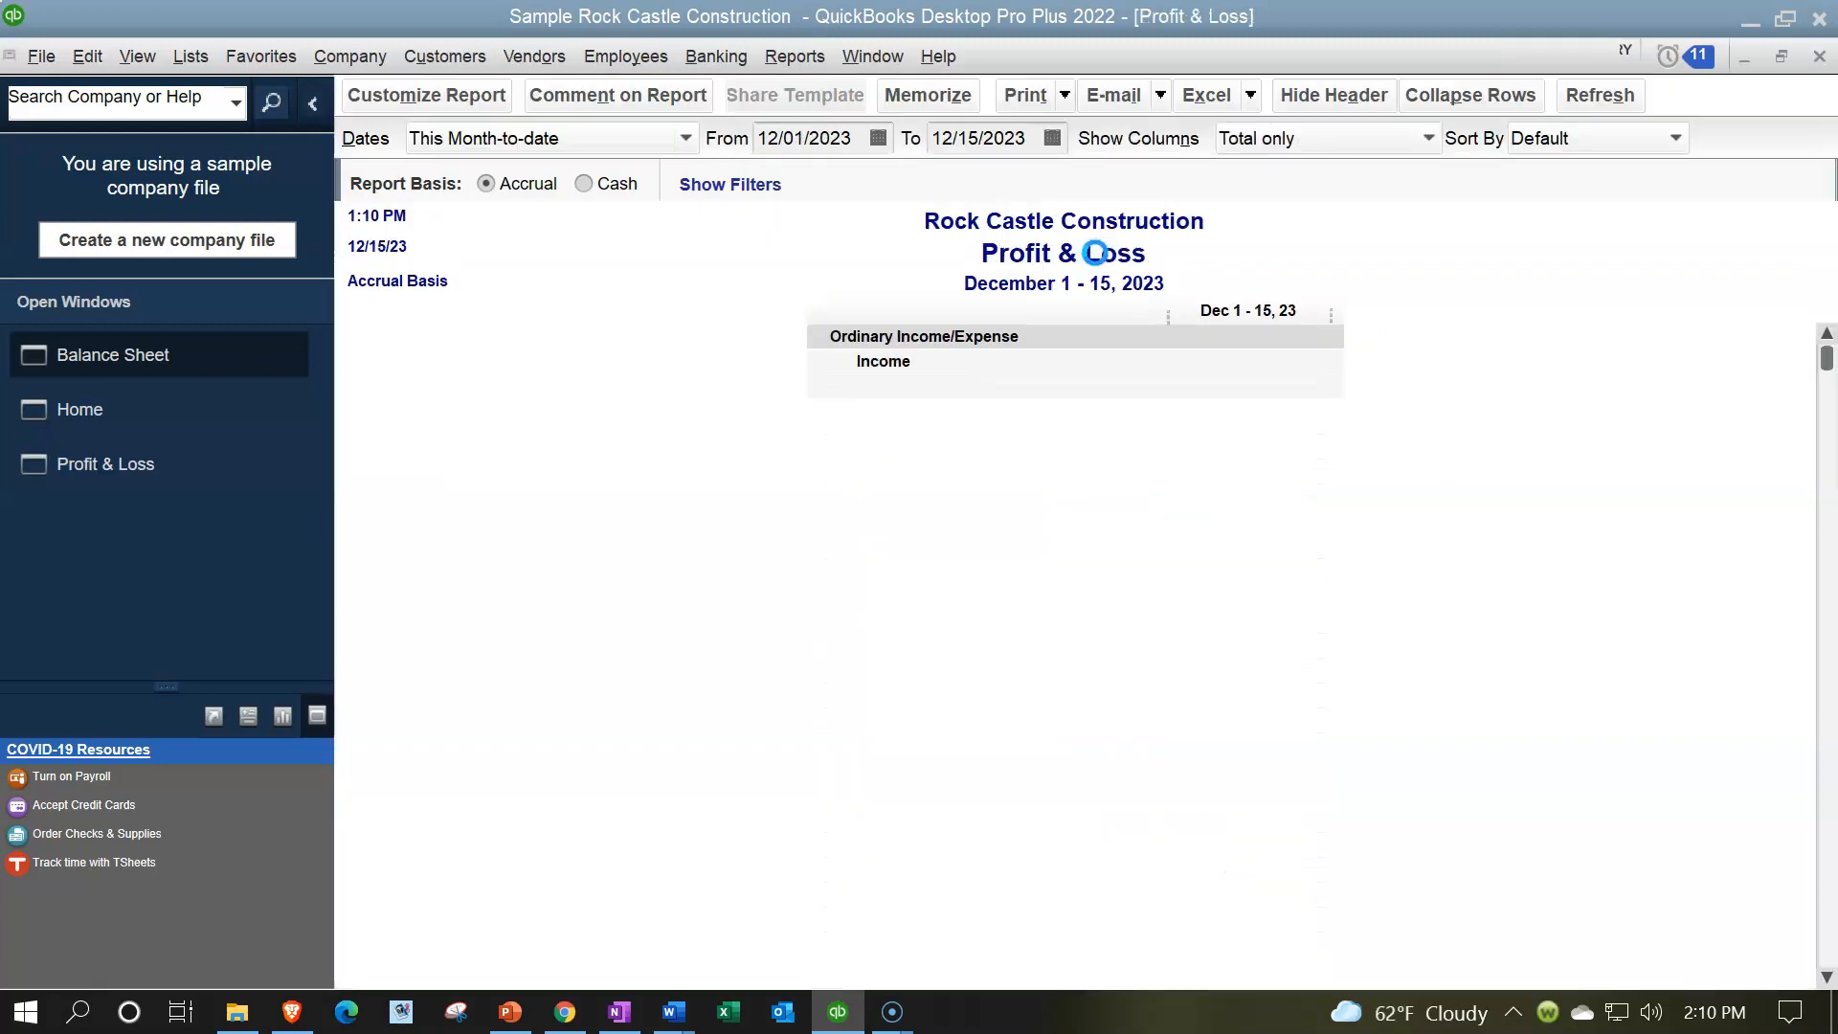
left_click(761, 138)
key("BackSpace")
key("Tab")
key("Tab")
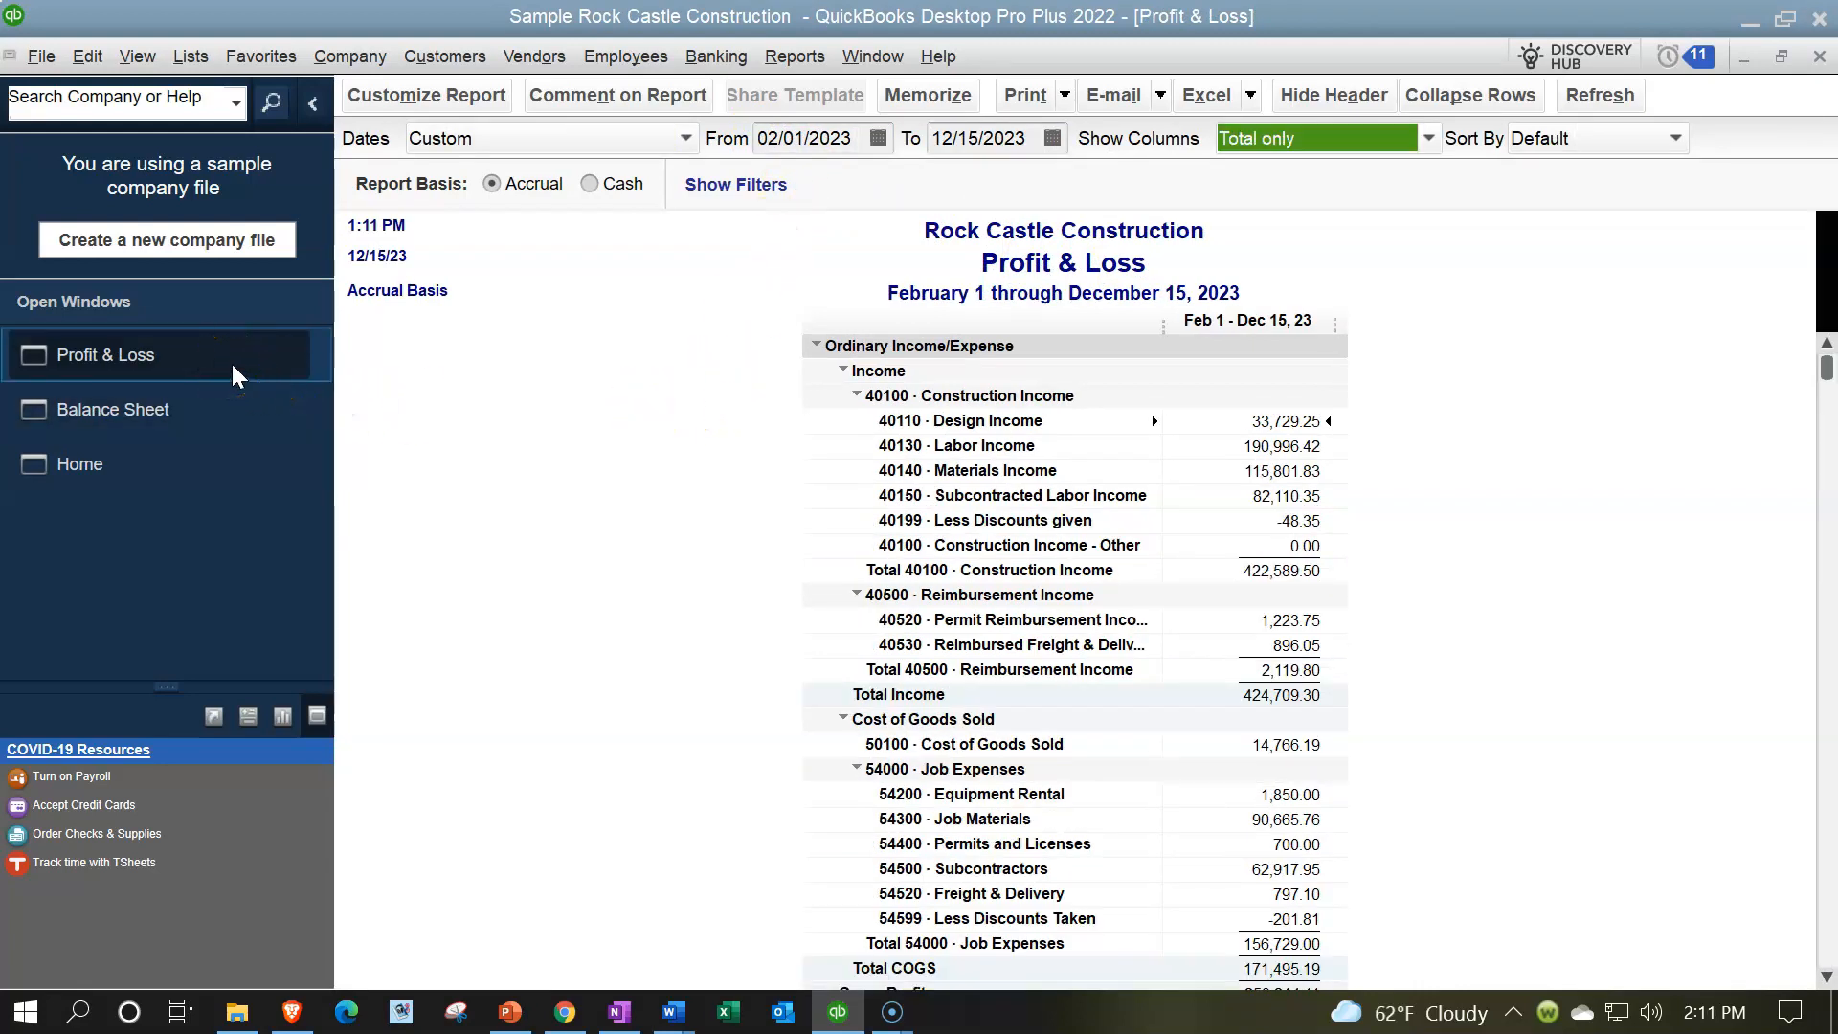
- Return to the Home page and collapse the sidebar of open windows
left_click(165, 463)
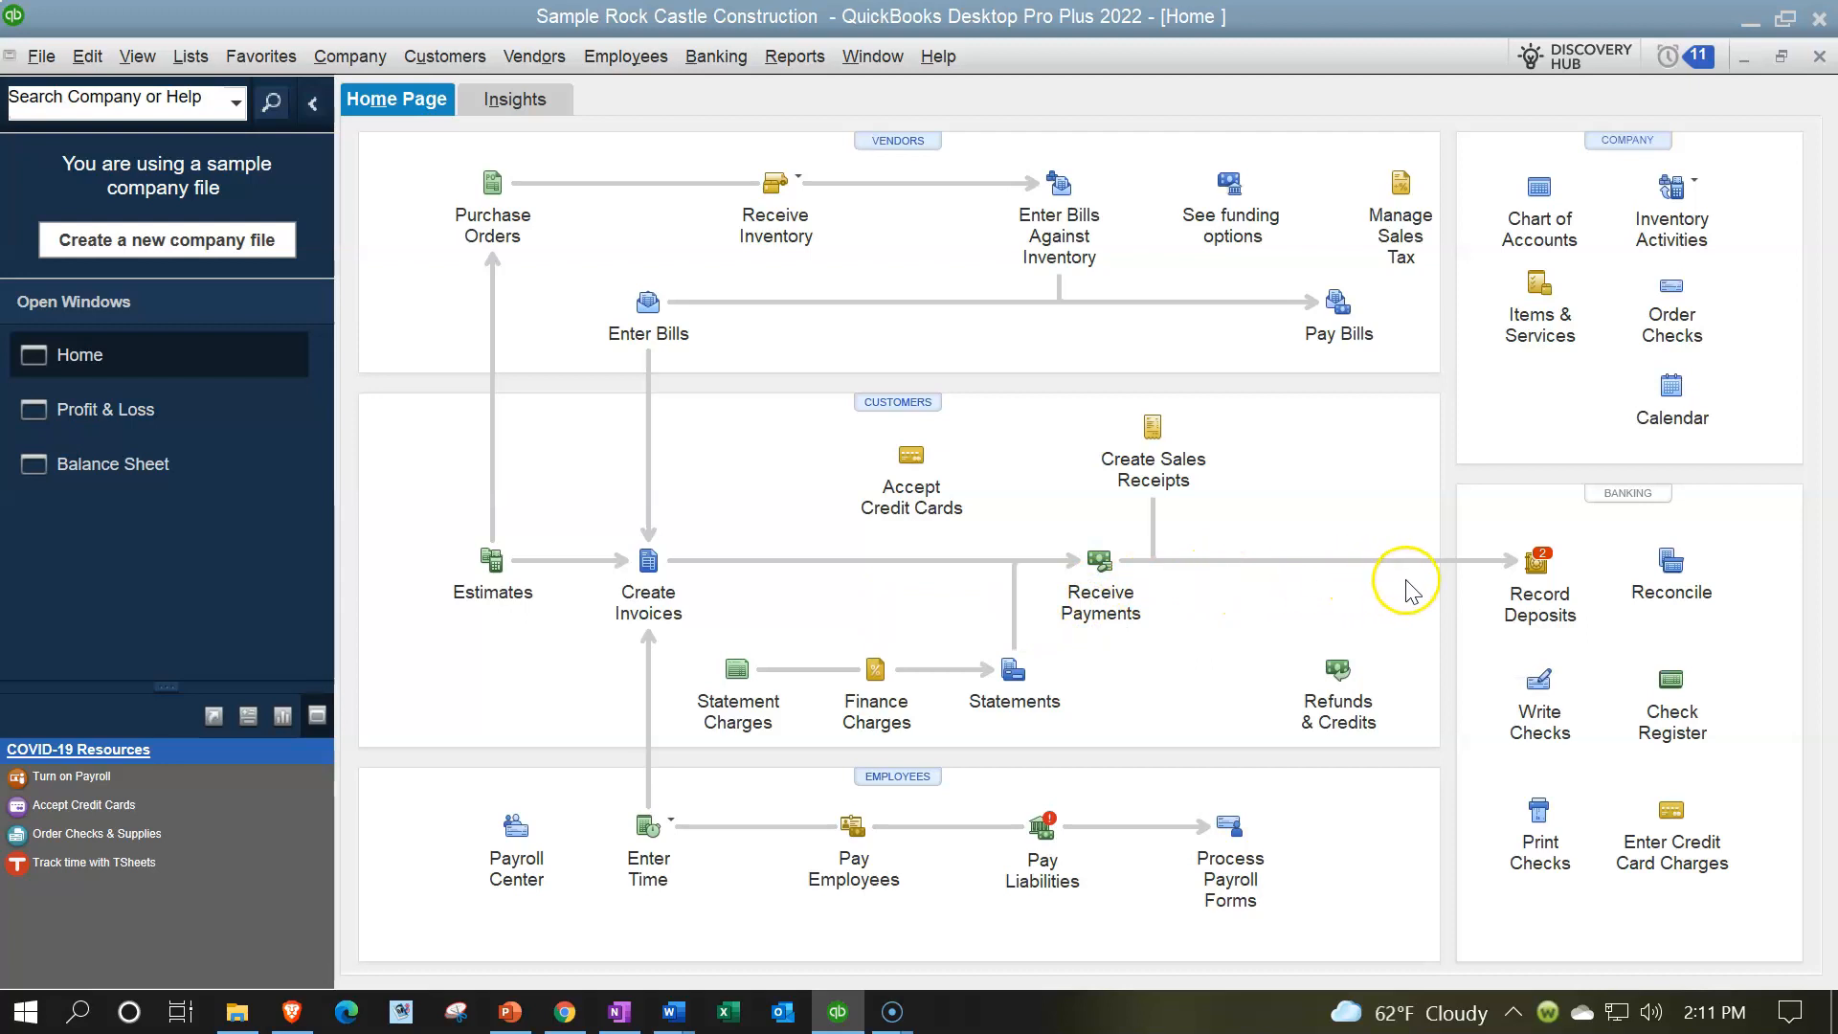
left_click(308, 104)
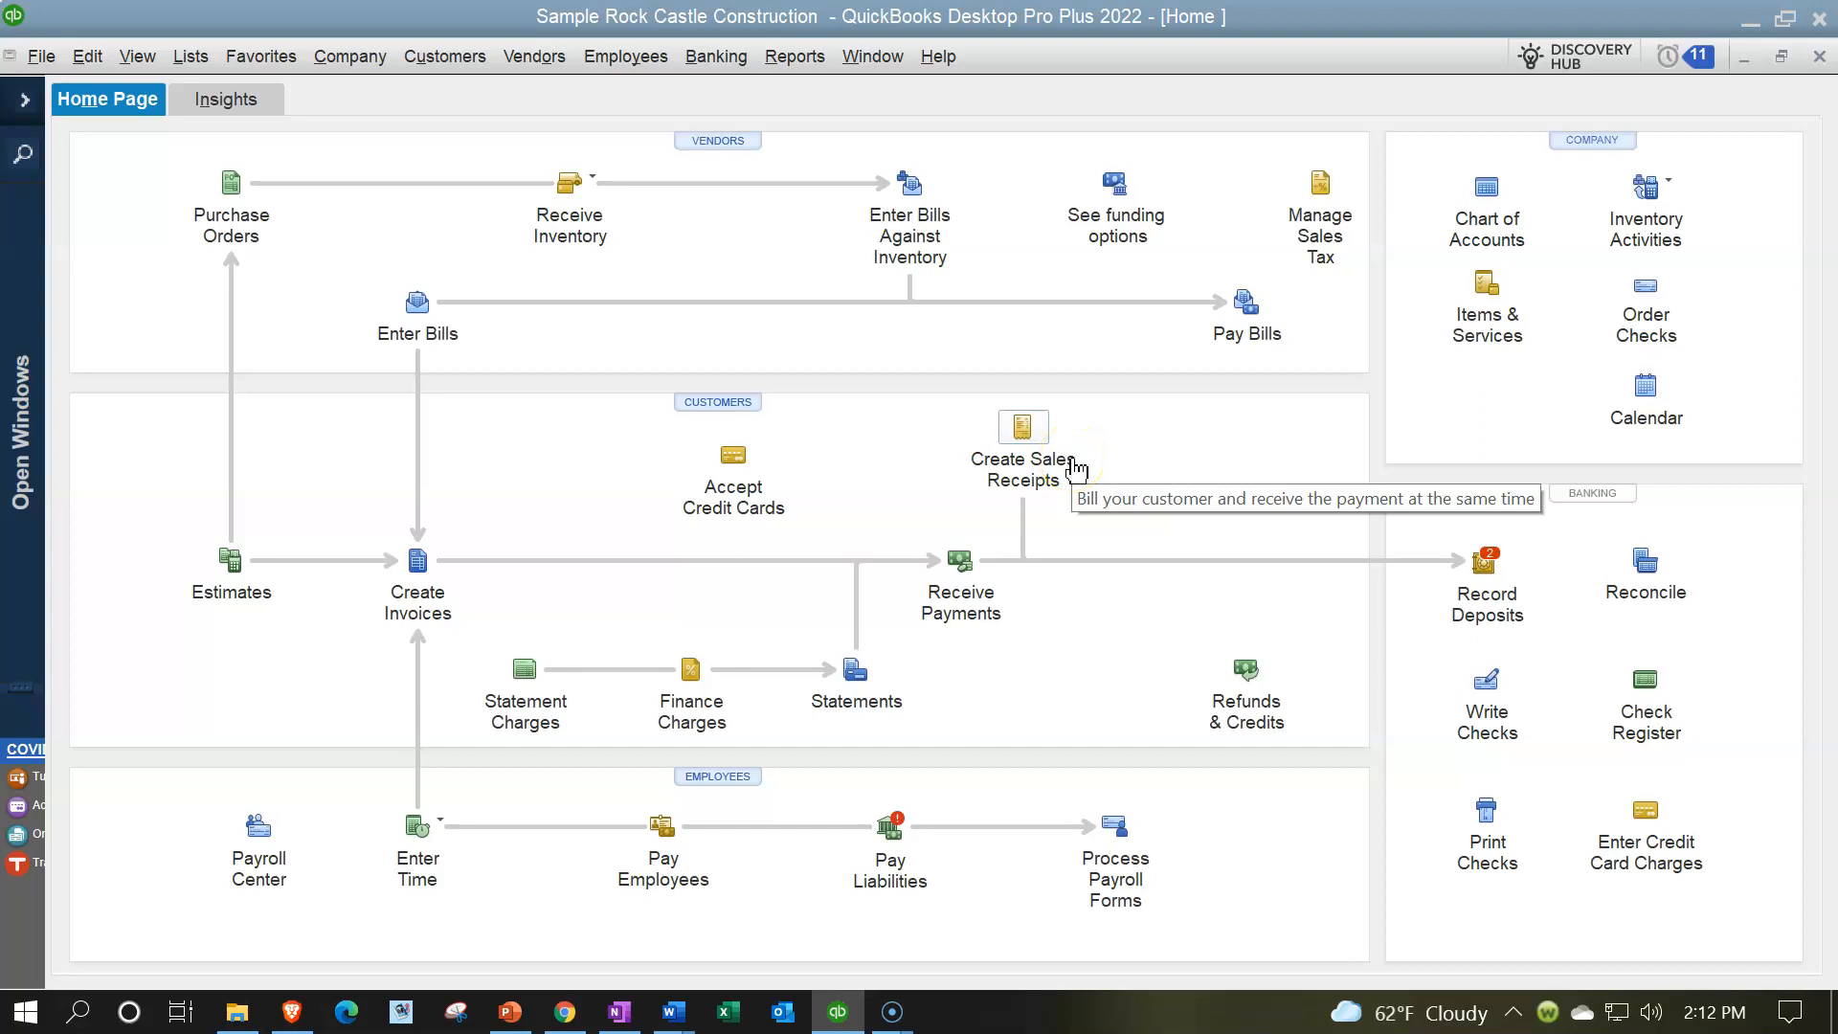
left_click(1051, 488)
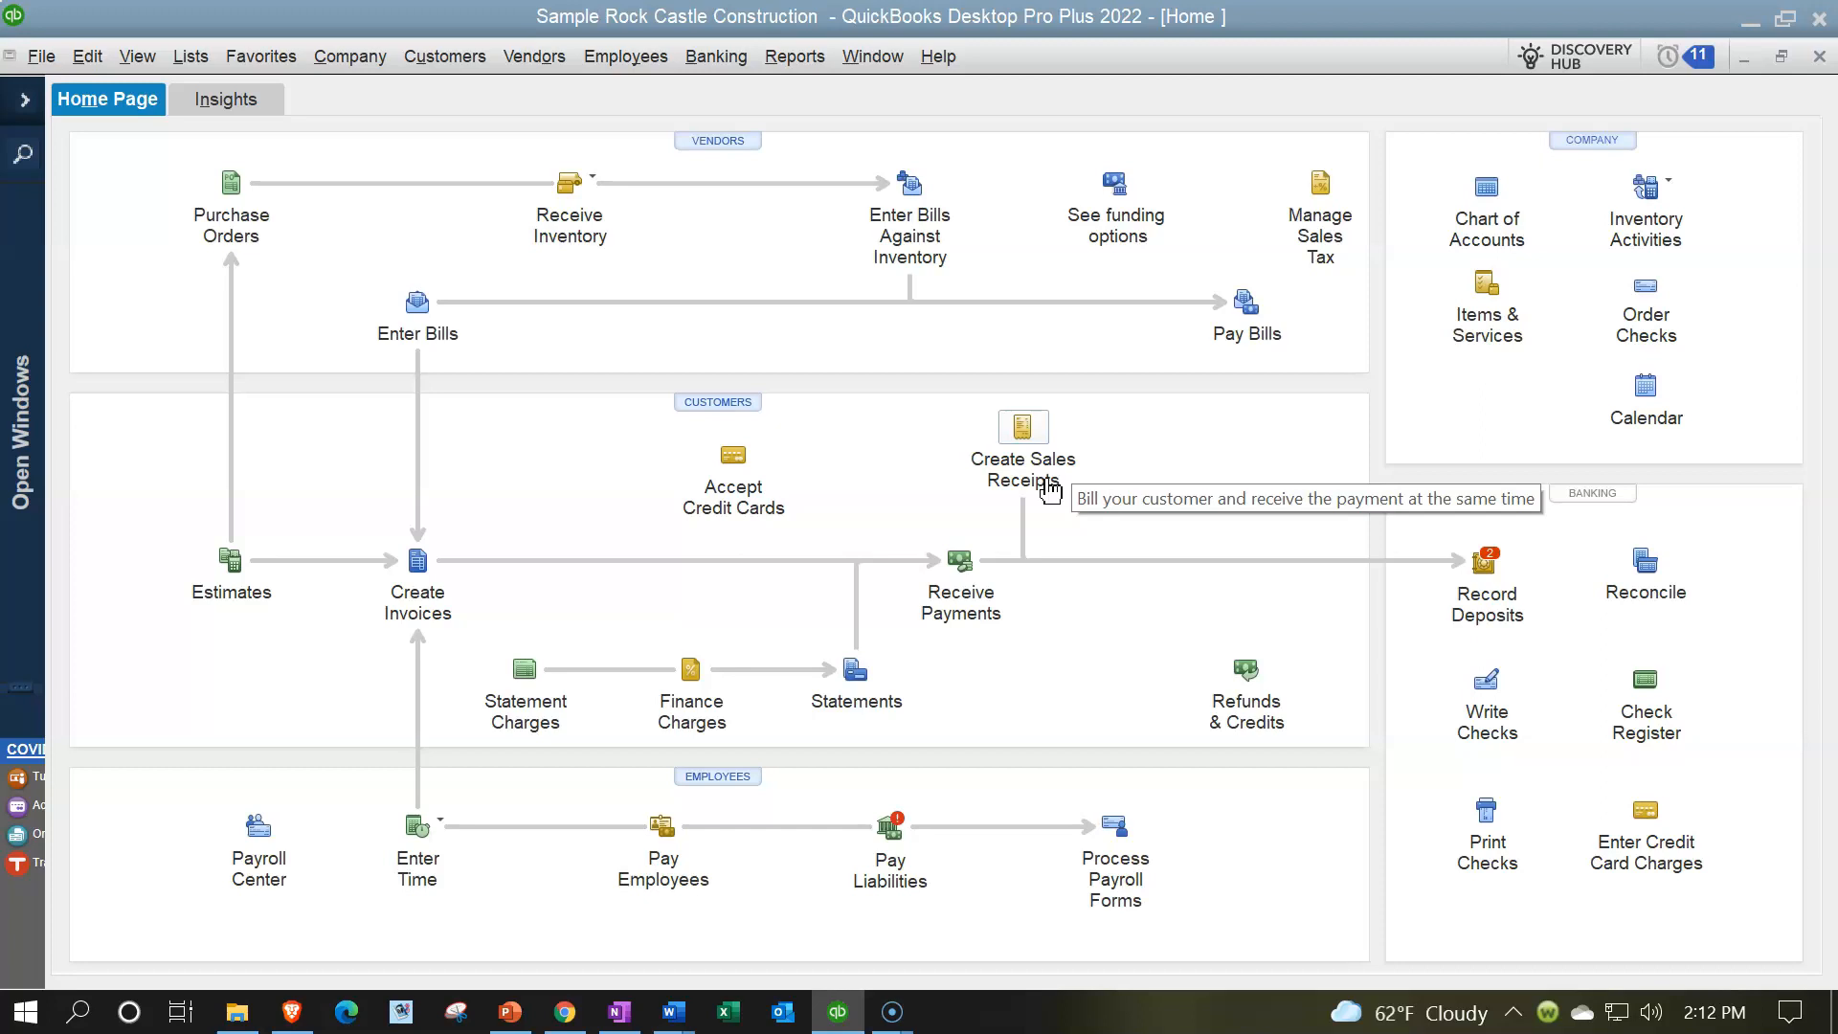
left_click(1490, 581)
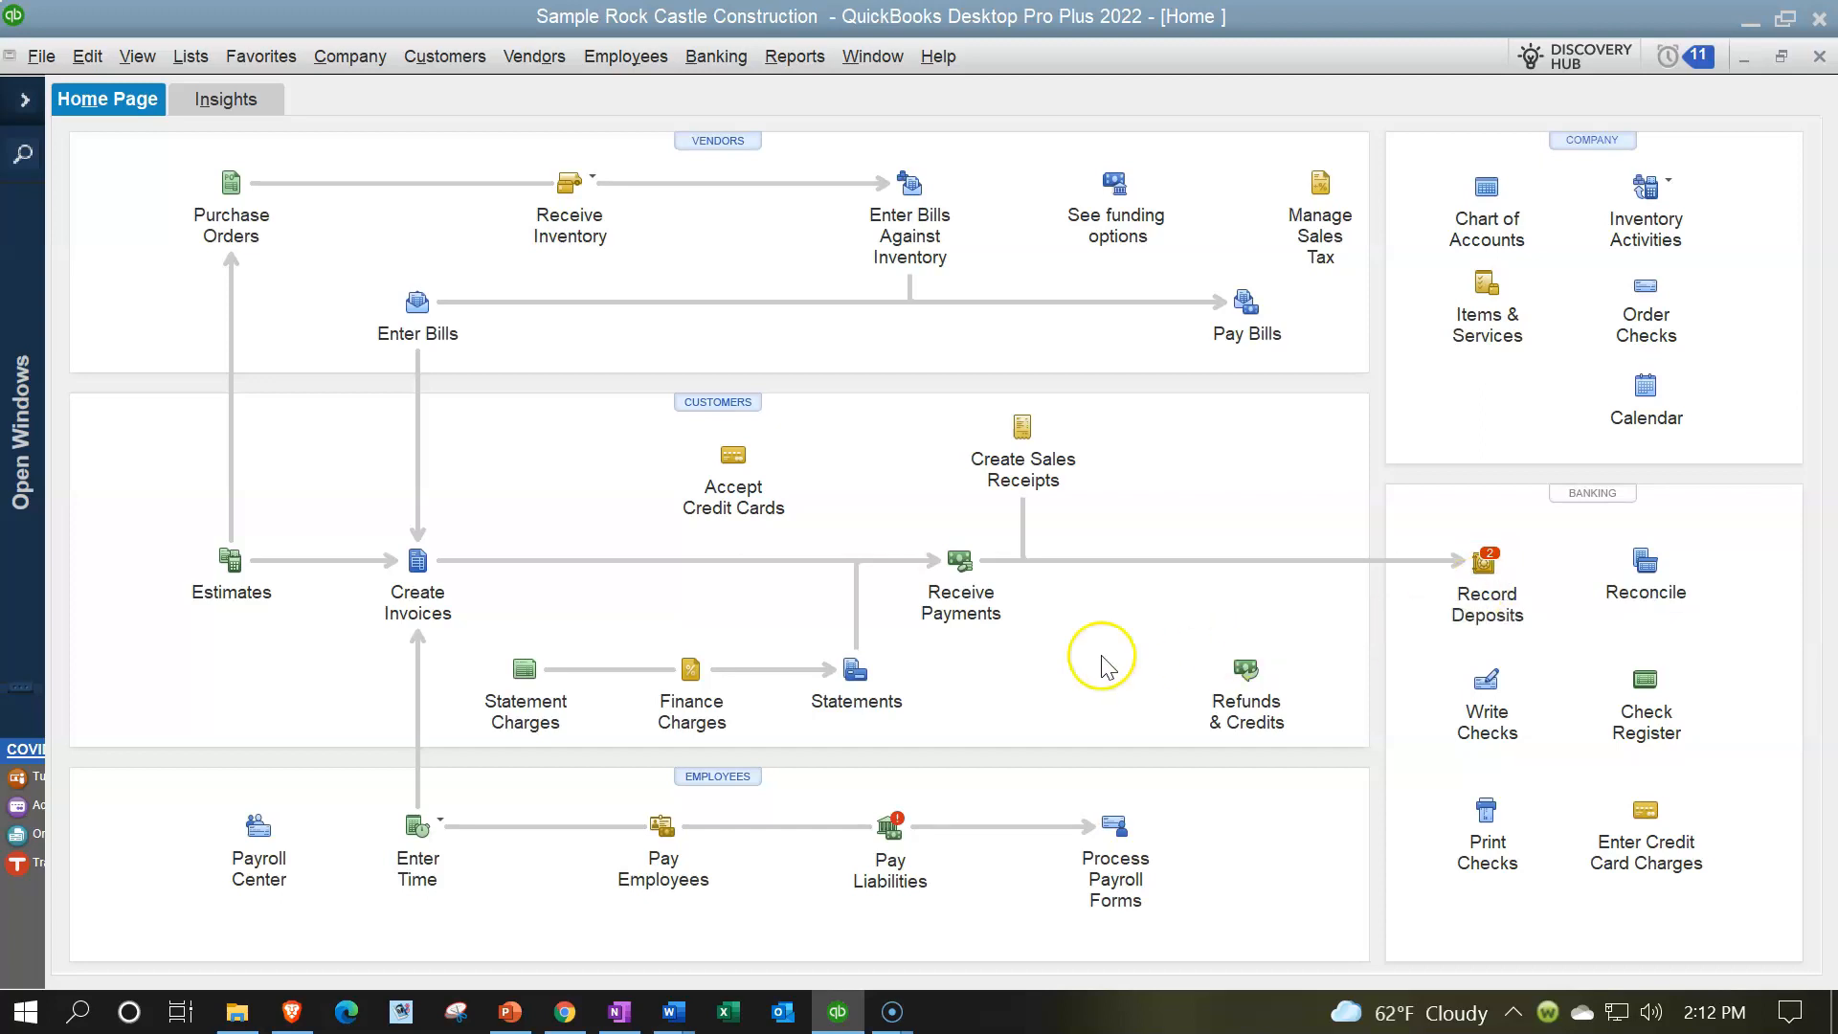
left_click(996, 627)
left_click(1482, 627)
left_click(1576, 596)
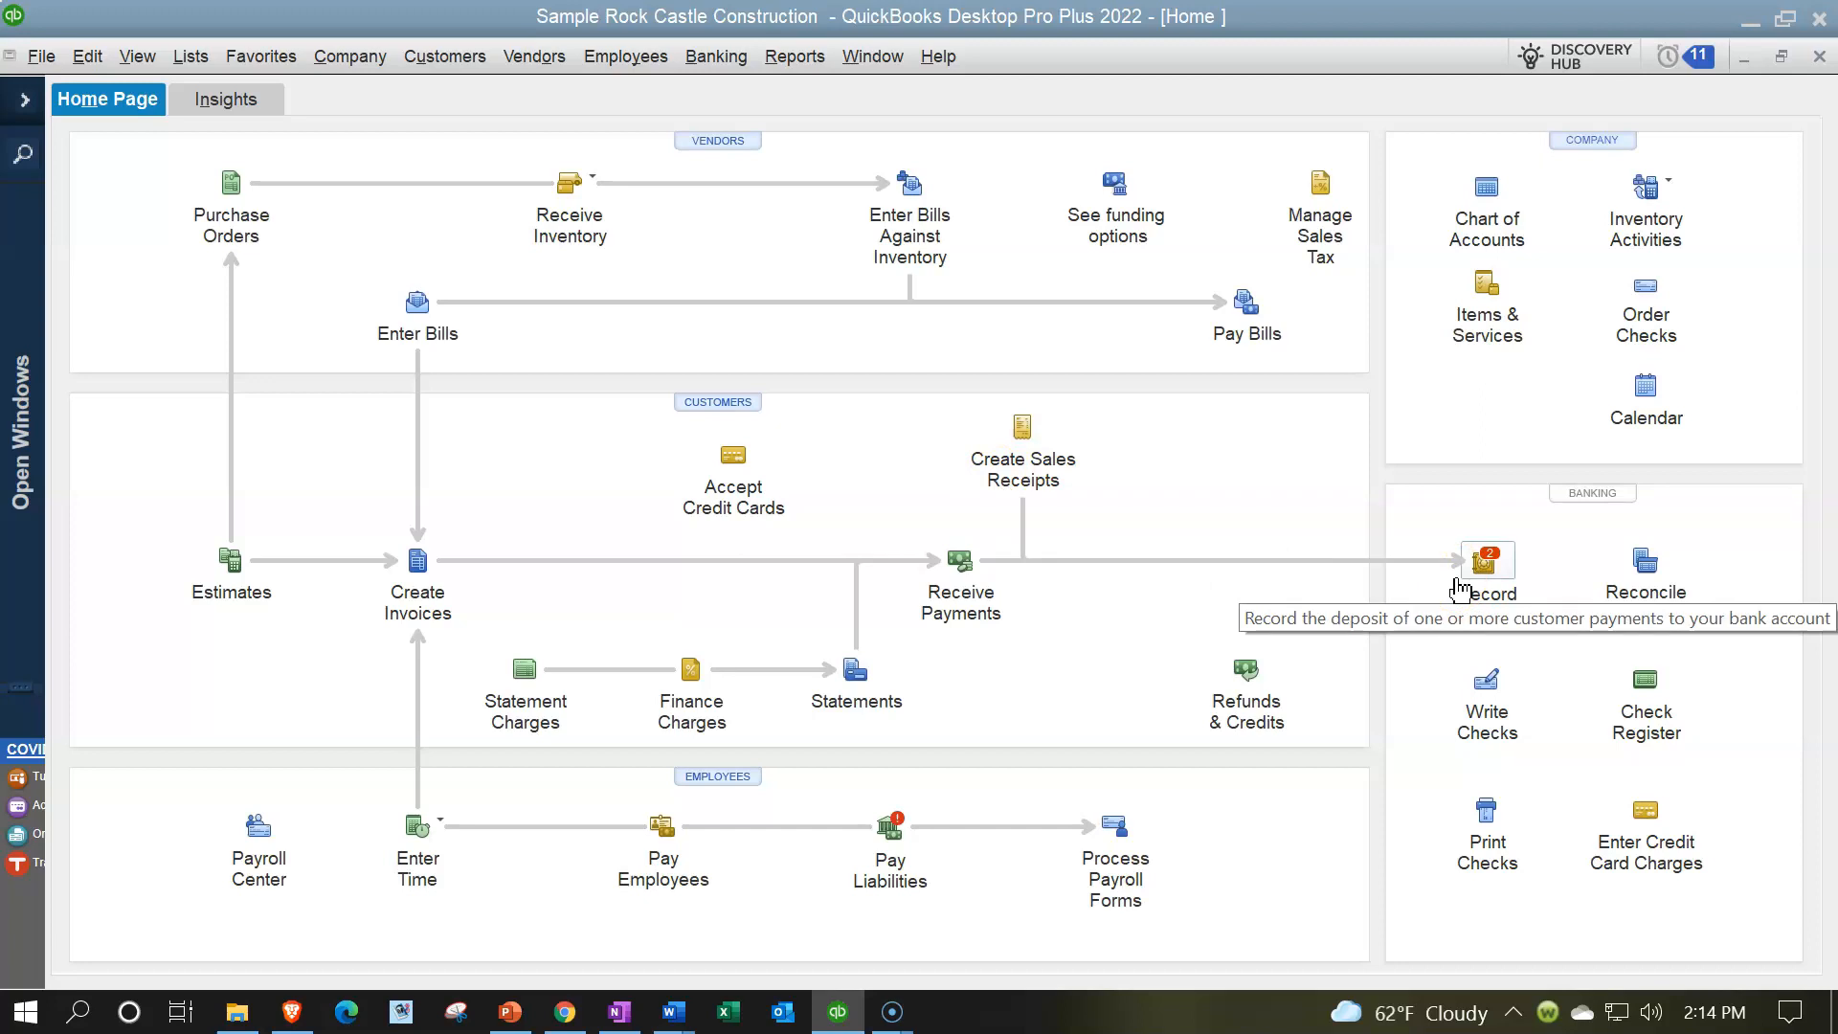
- Open the register of the 10100 · Checking account
left_click(709, 56)
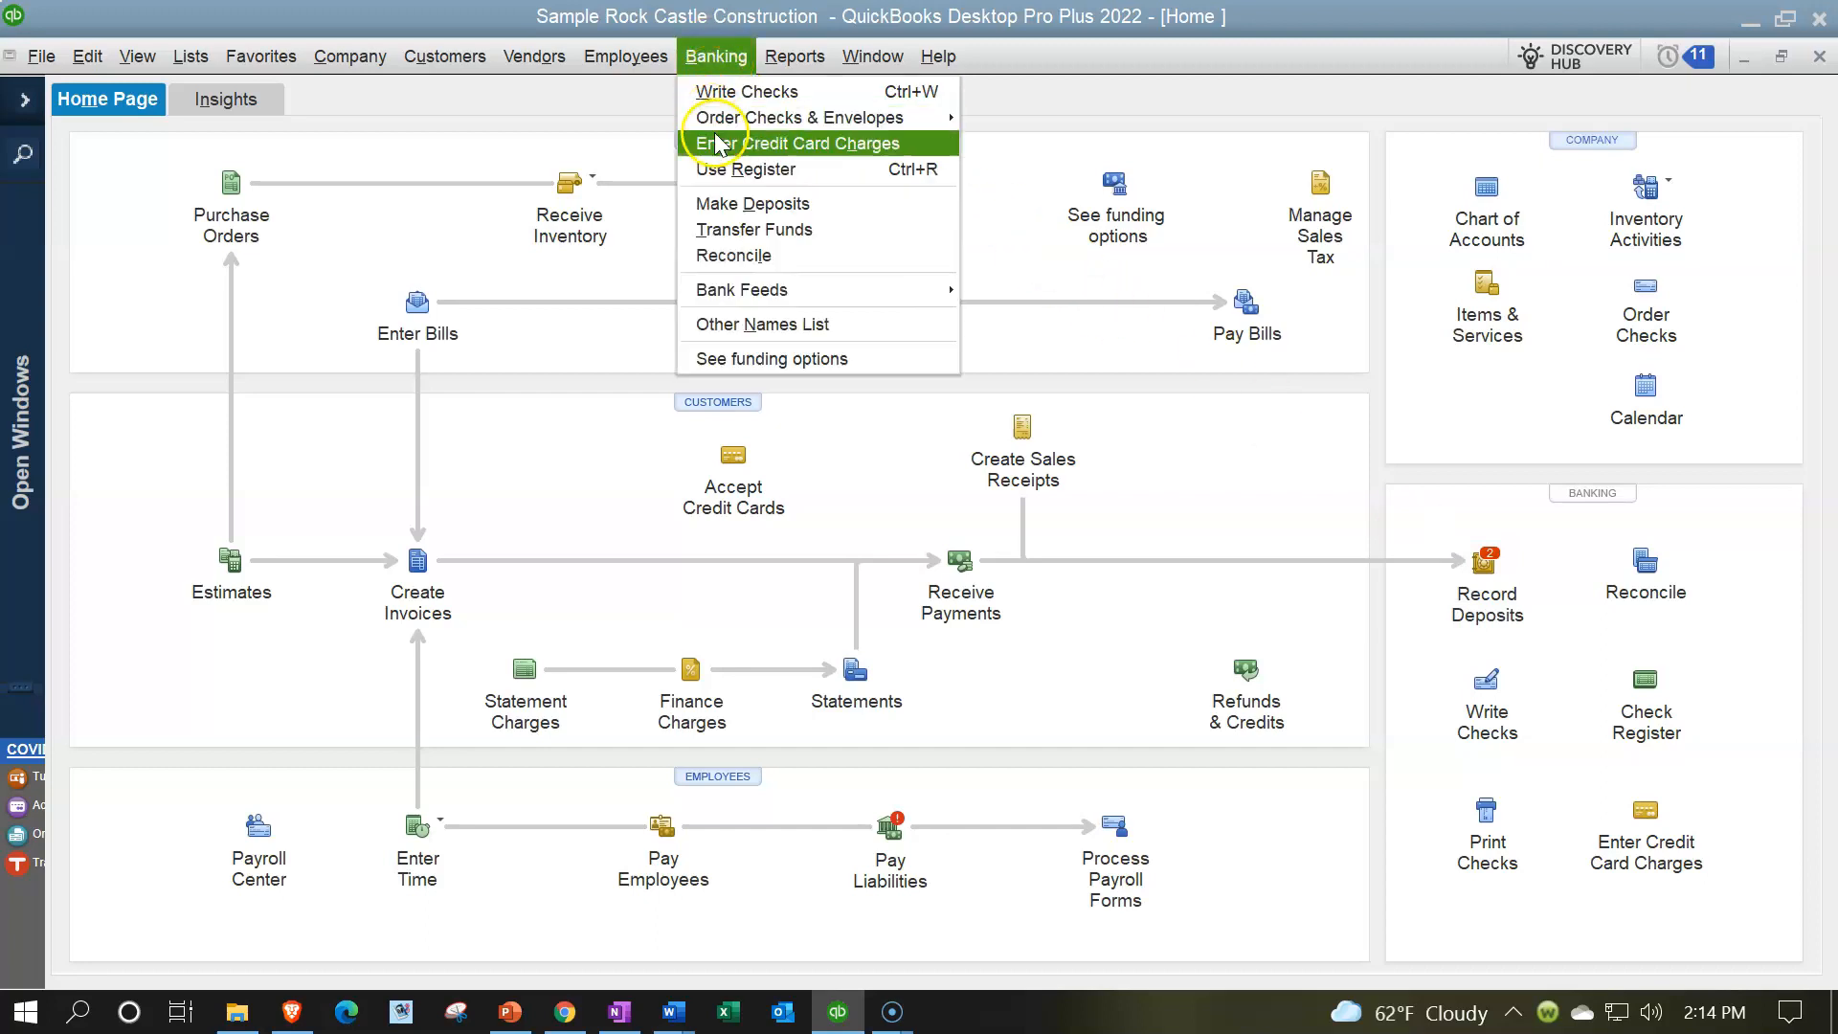
left_click(725, 169)
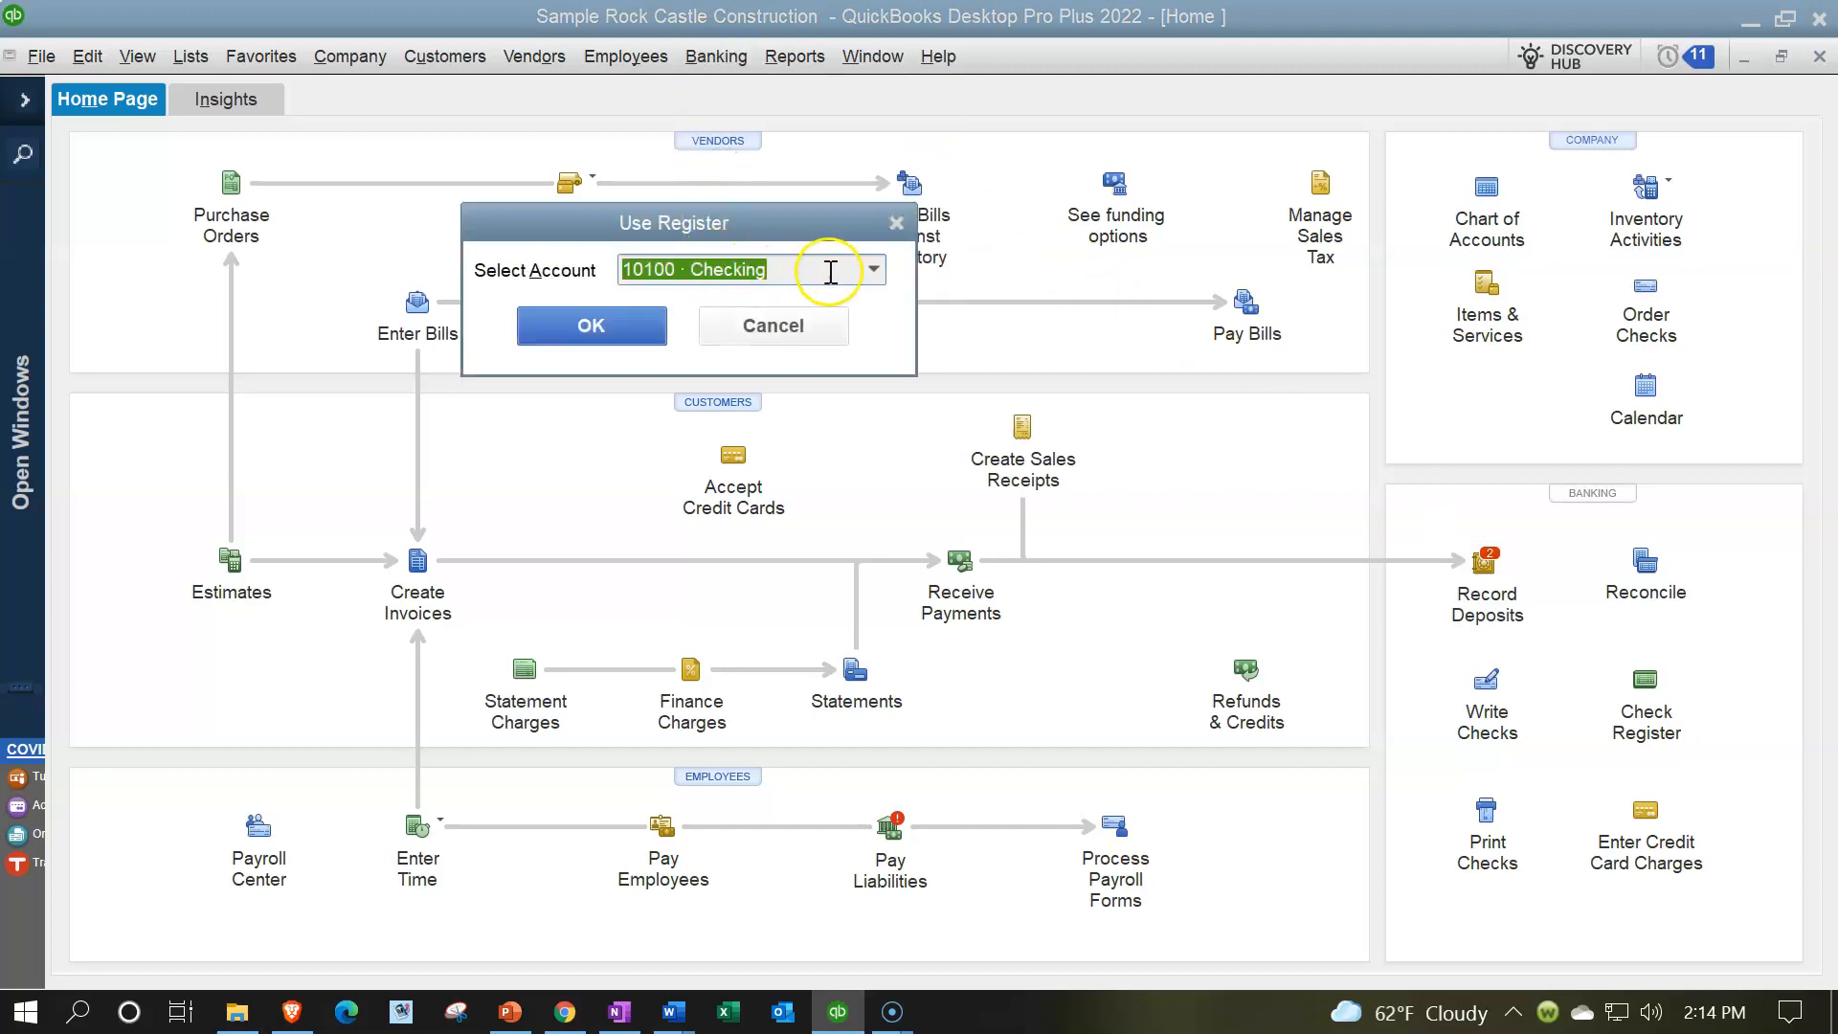
left_click(648, 324)
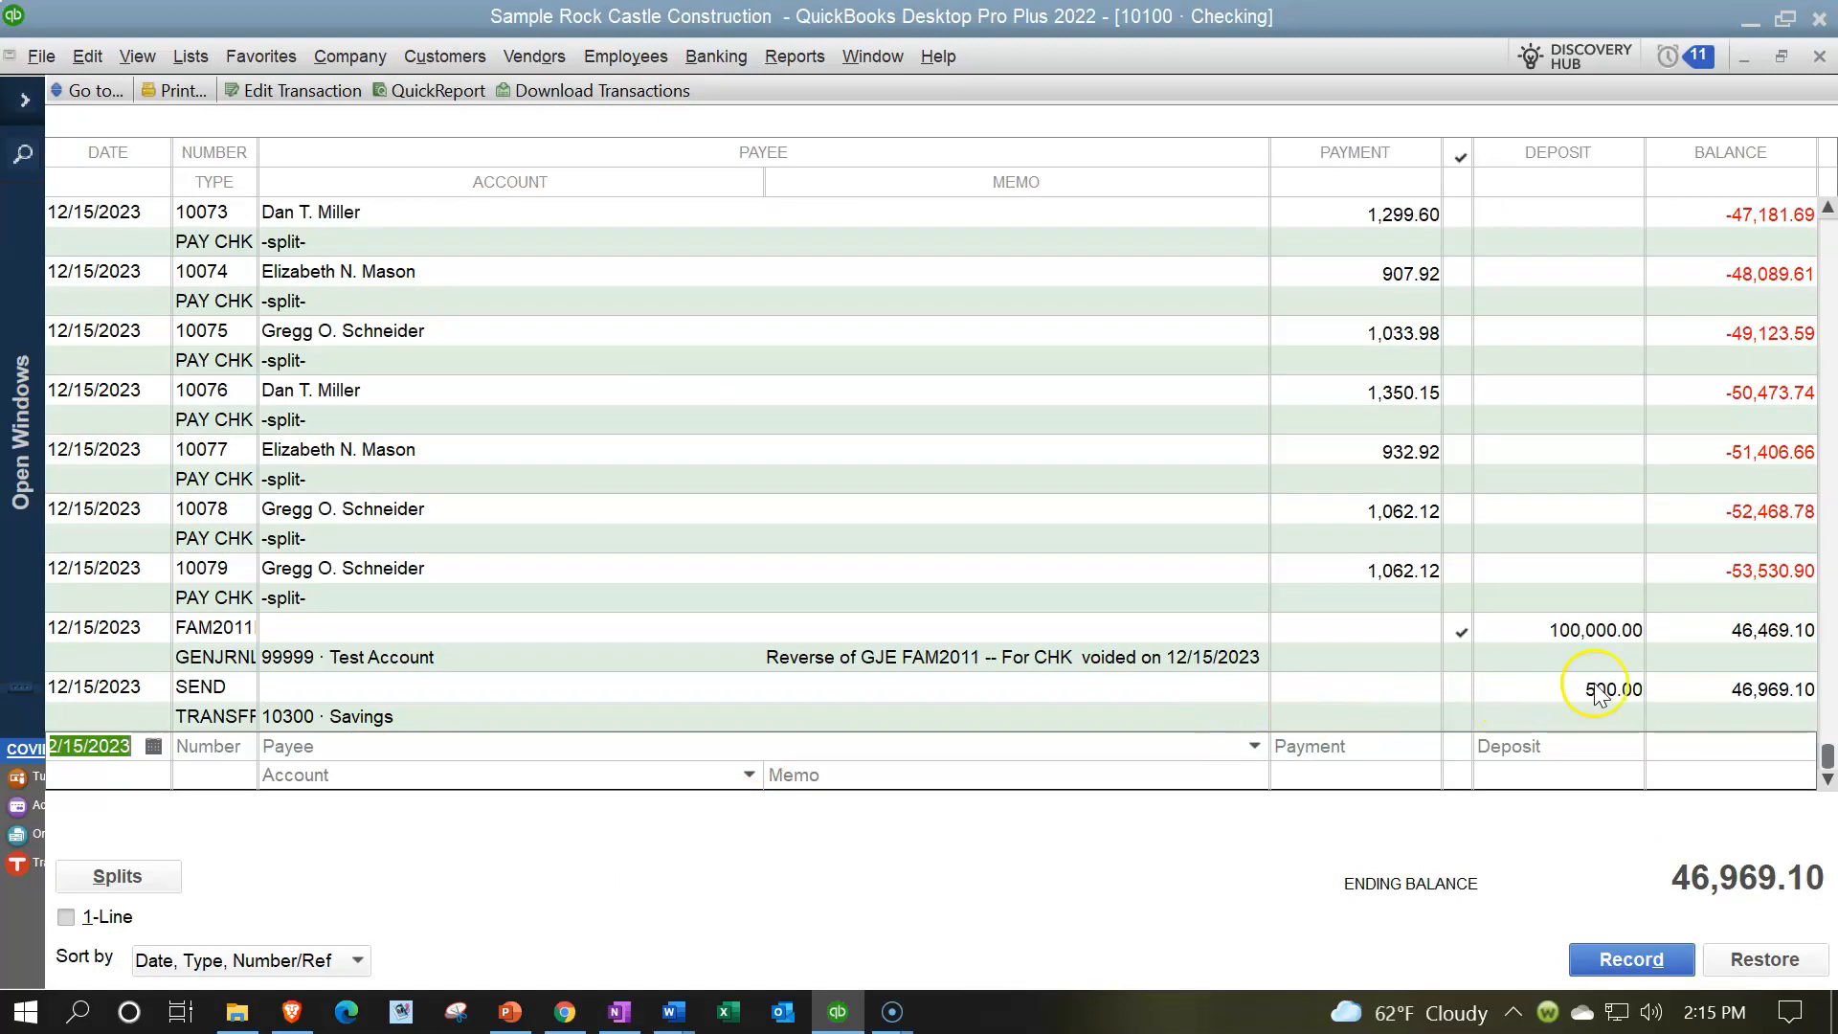
- Examine the general journal entry and the savings transfer at the end of the checking register, and close the register
left_click(1609, 655)
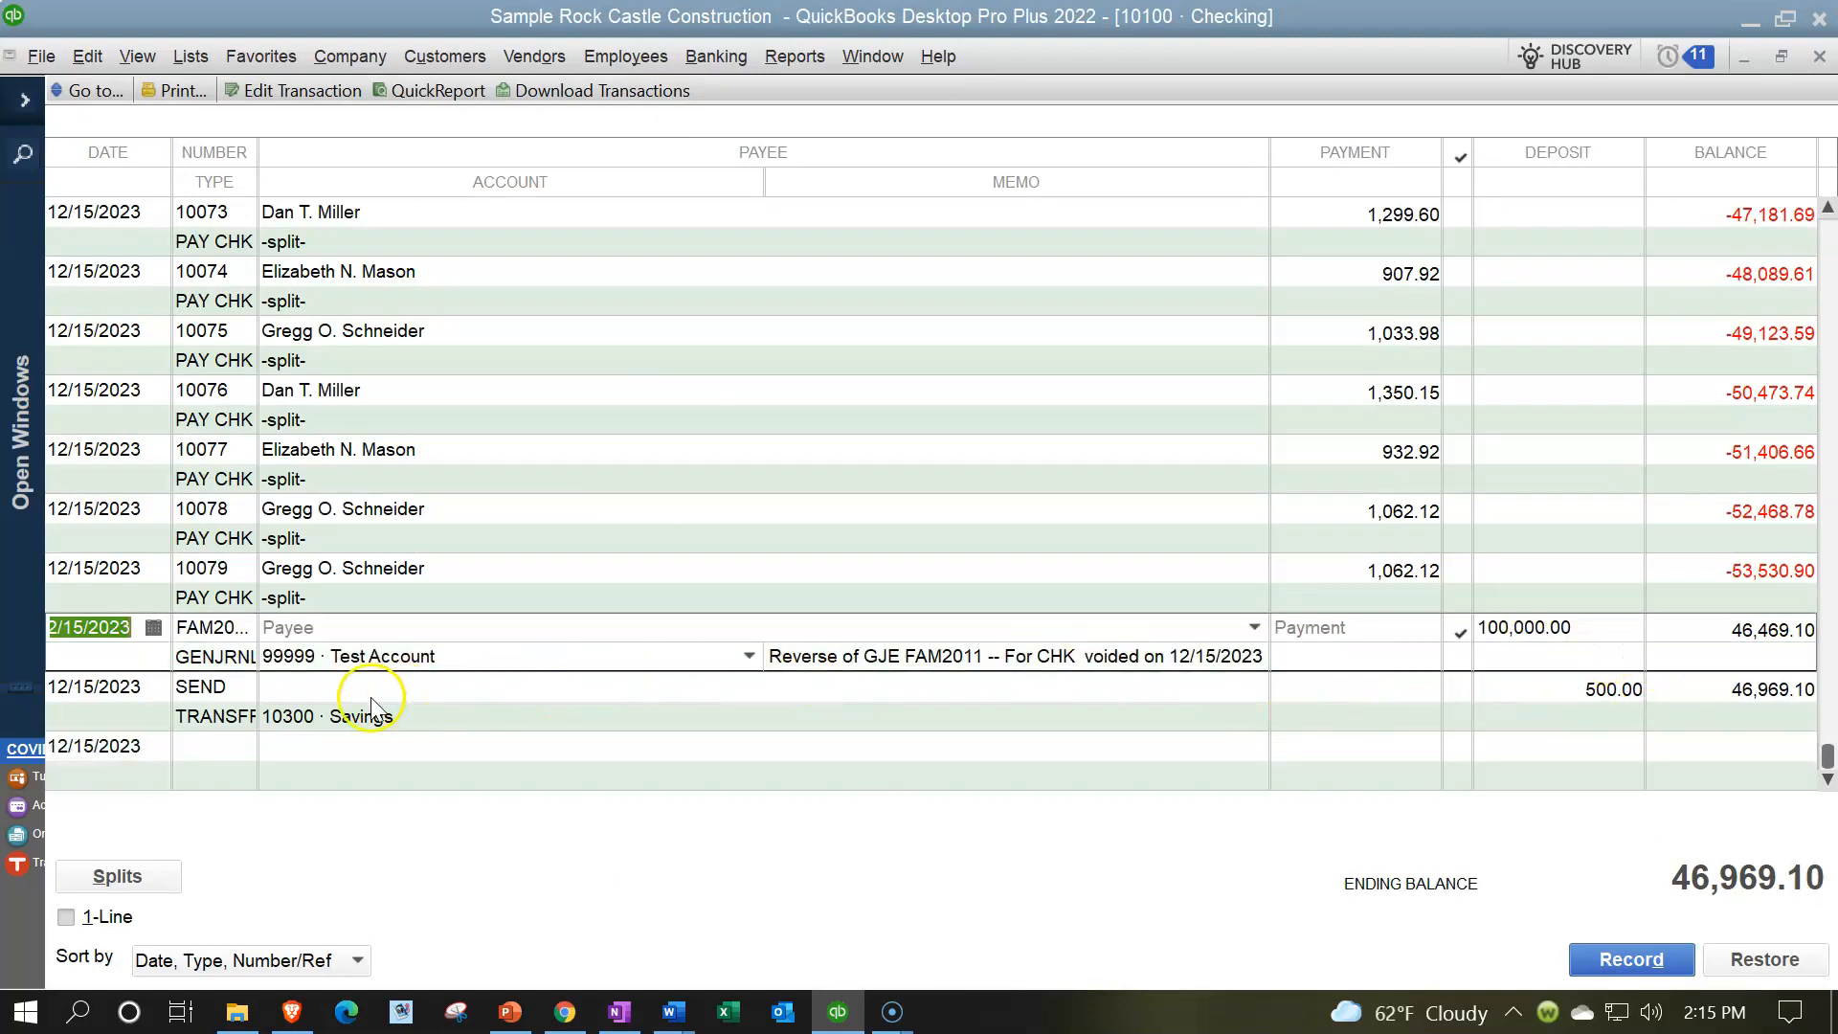
left_click(411, 697)
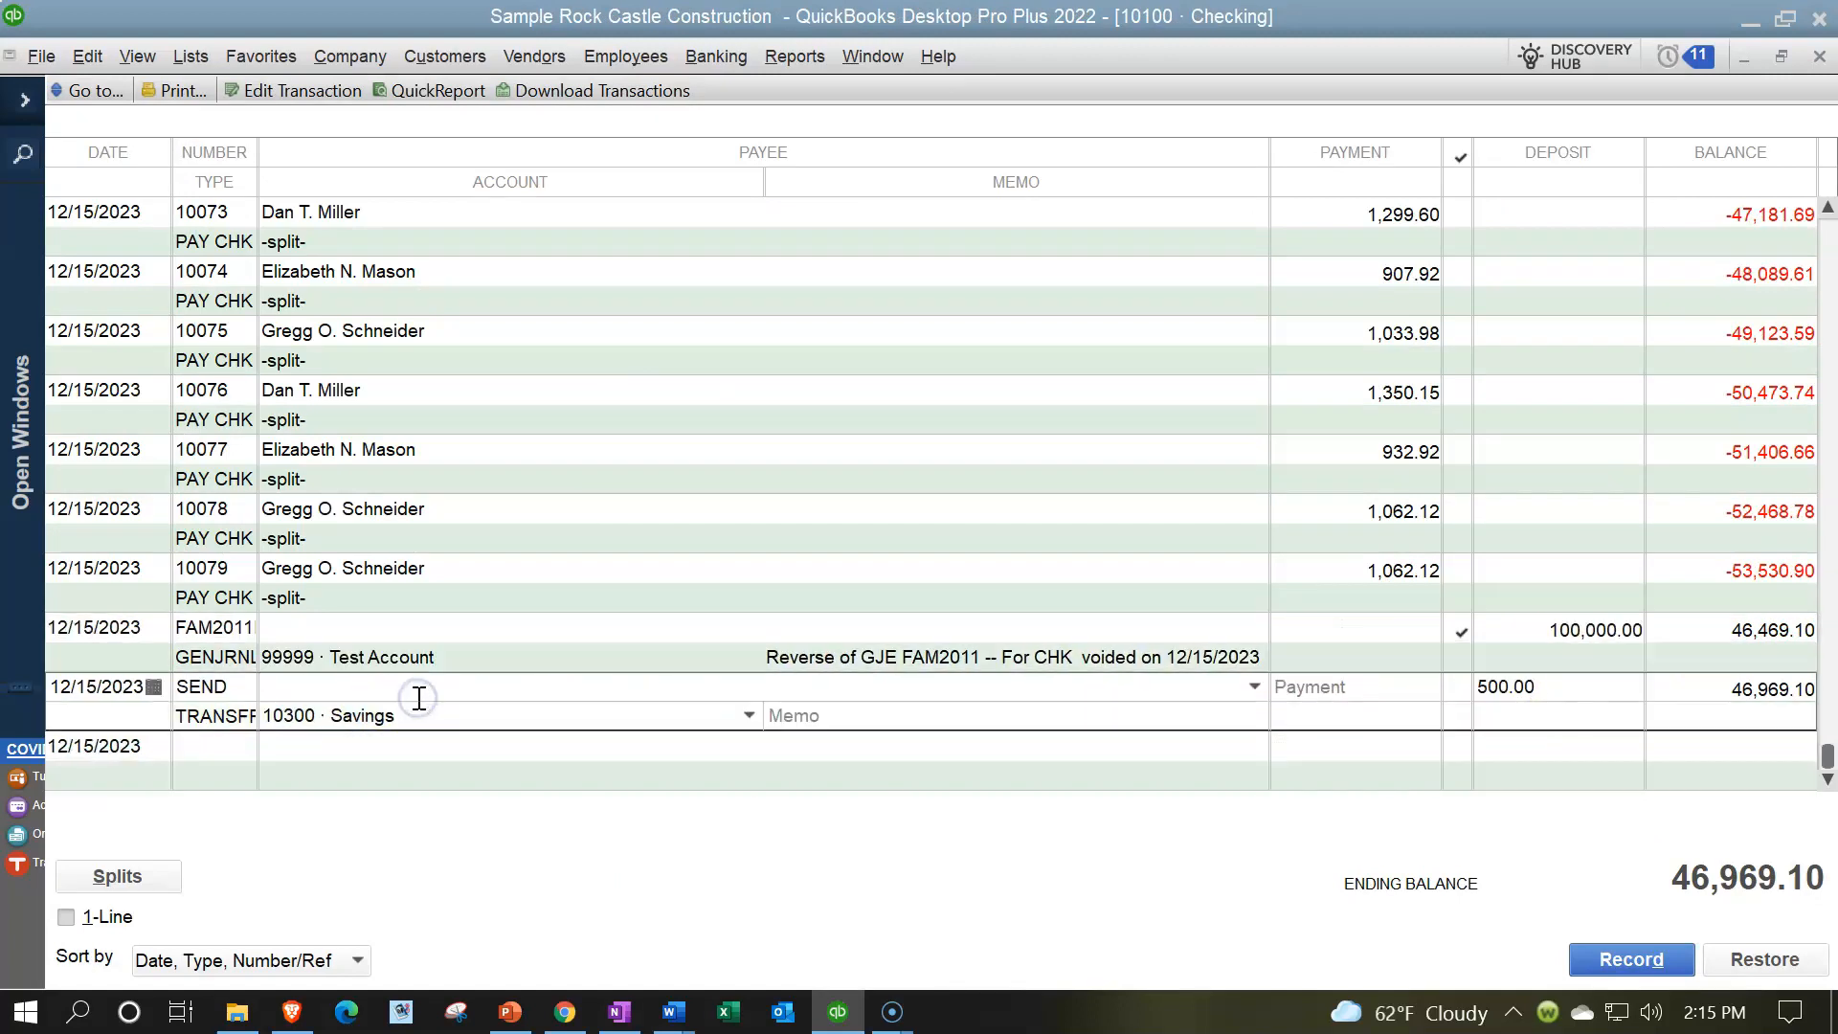
left_click(302, 692)
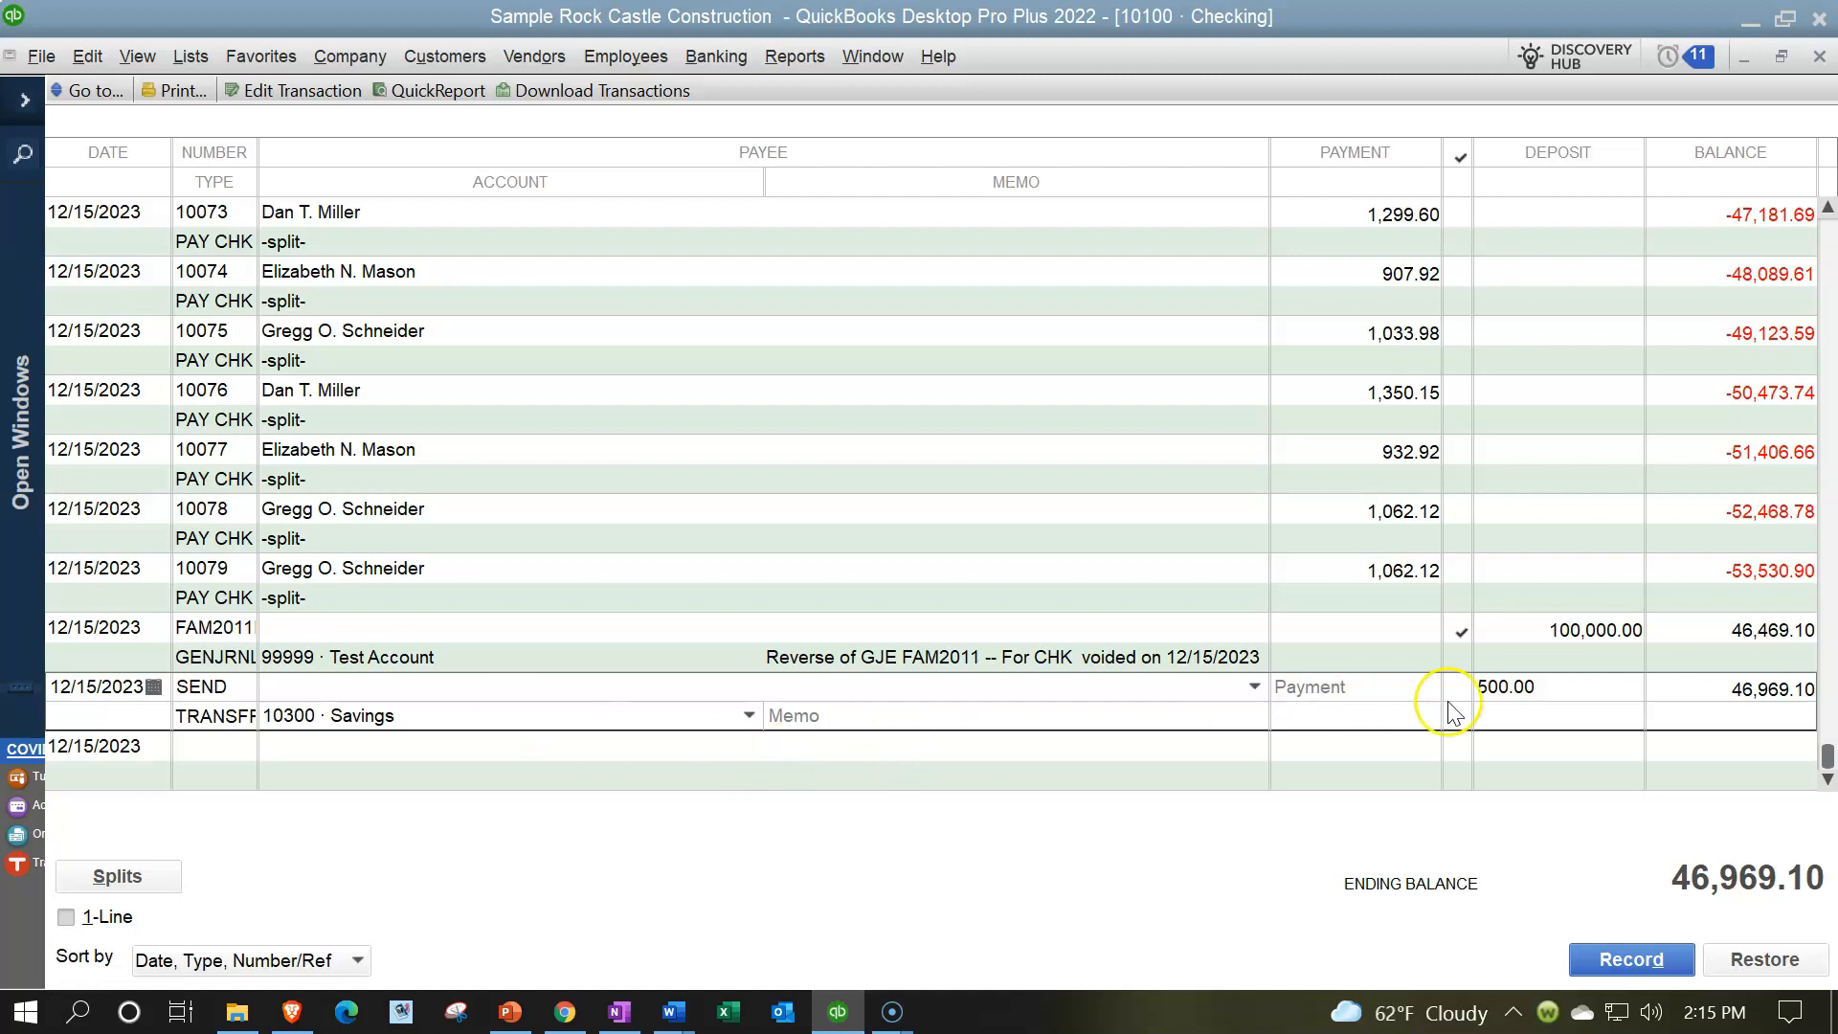
left_click(1550, 687)
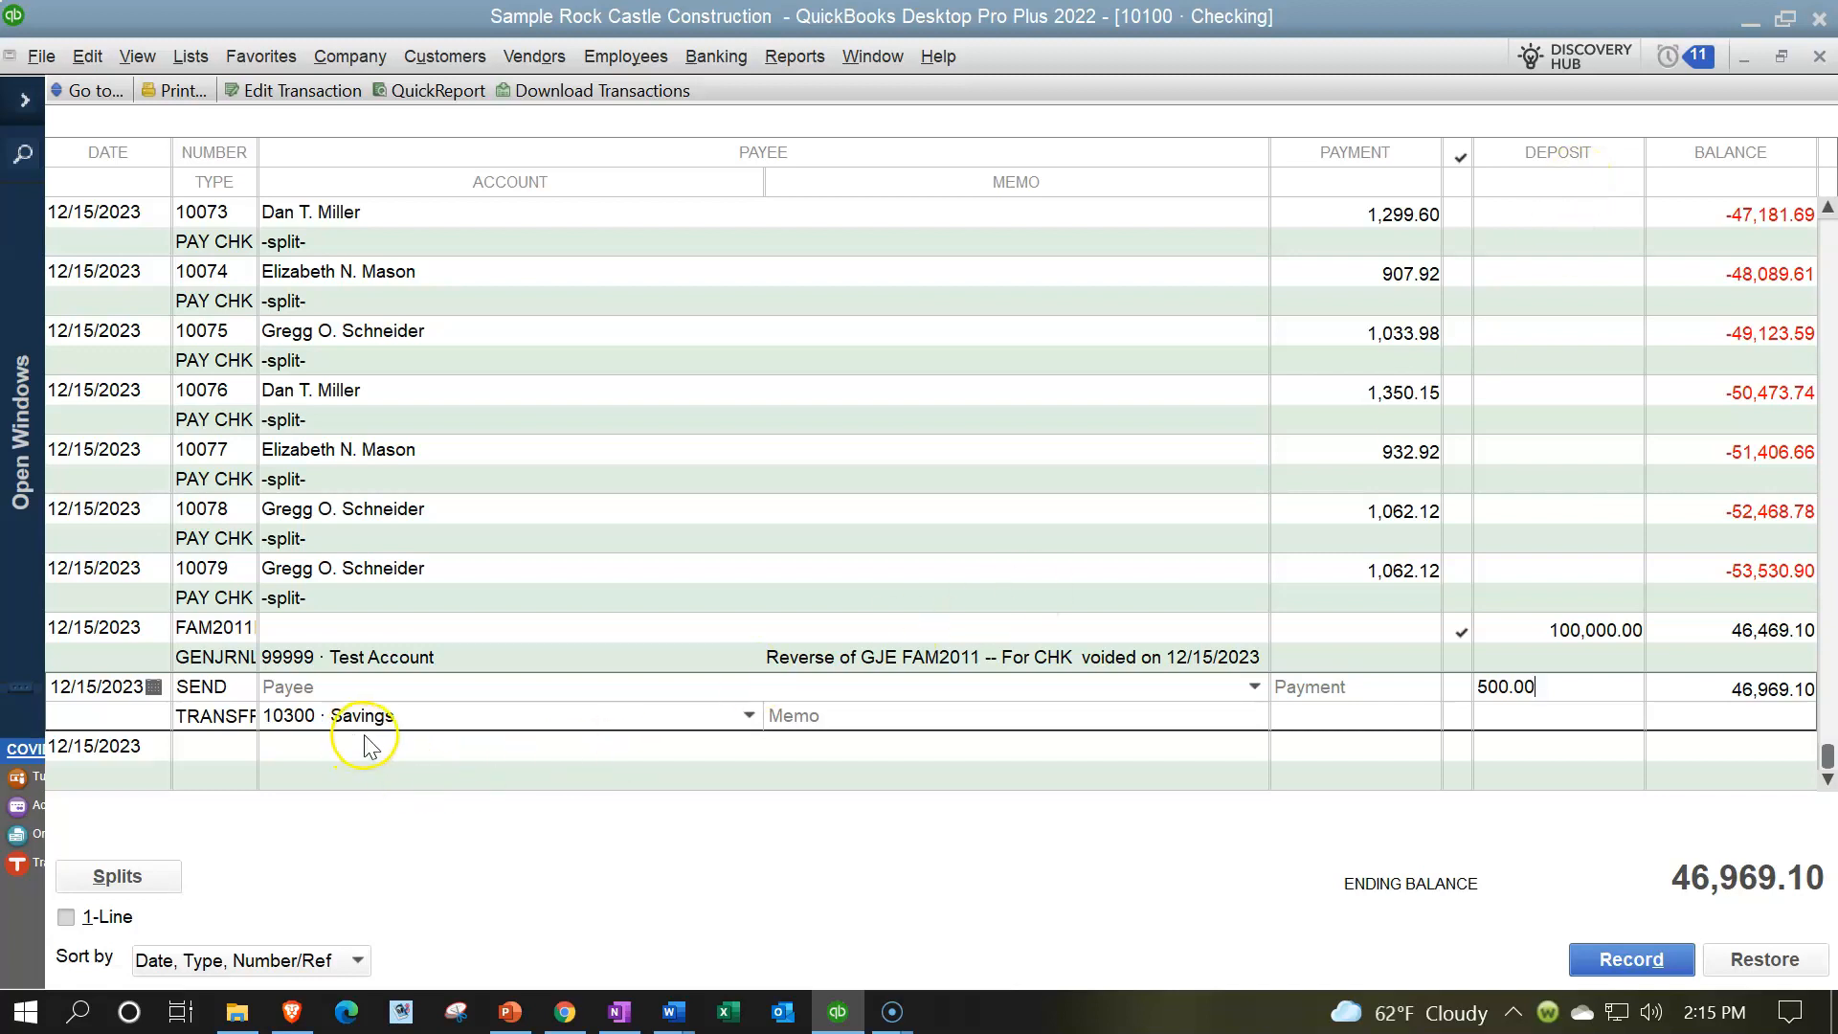
left_click(747, 716)
left_click(748, 717)
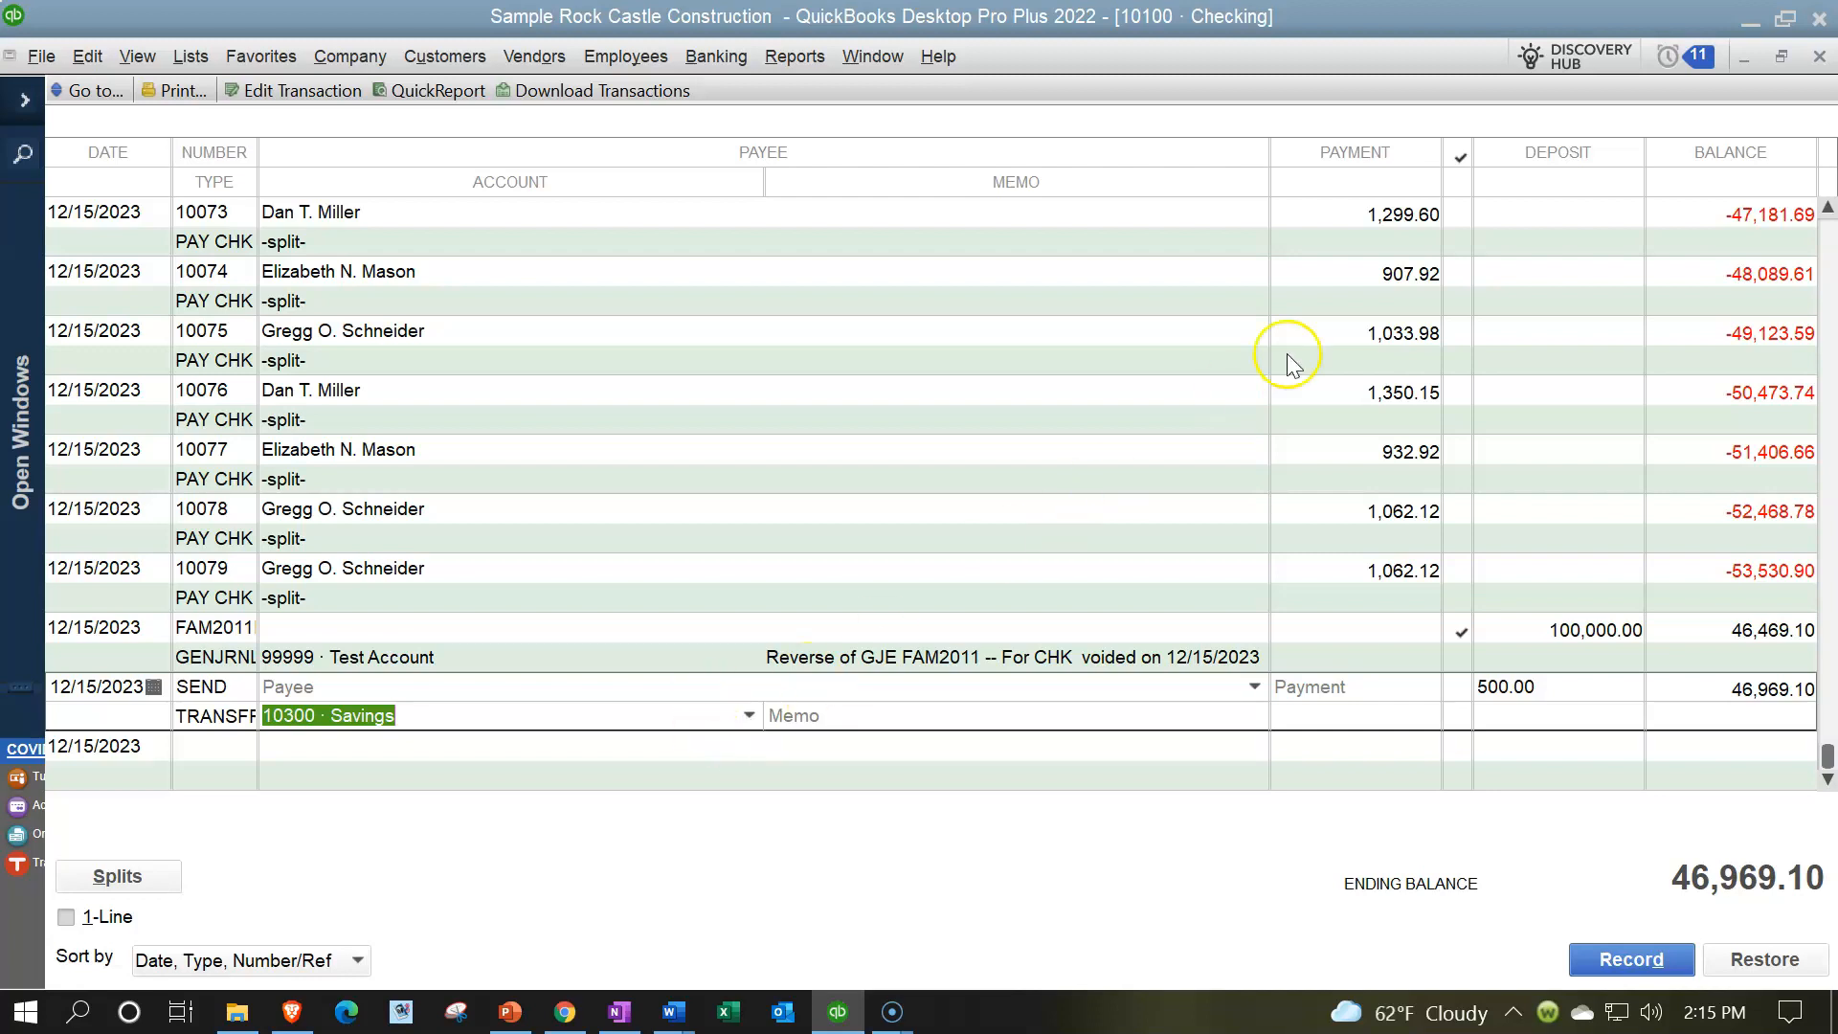
left_click(1819, 60)
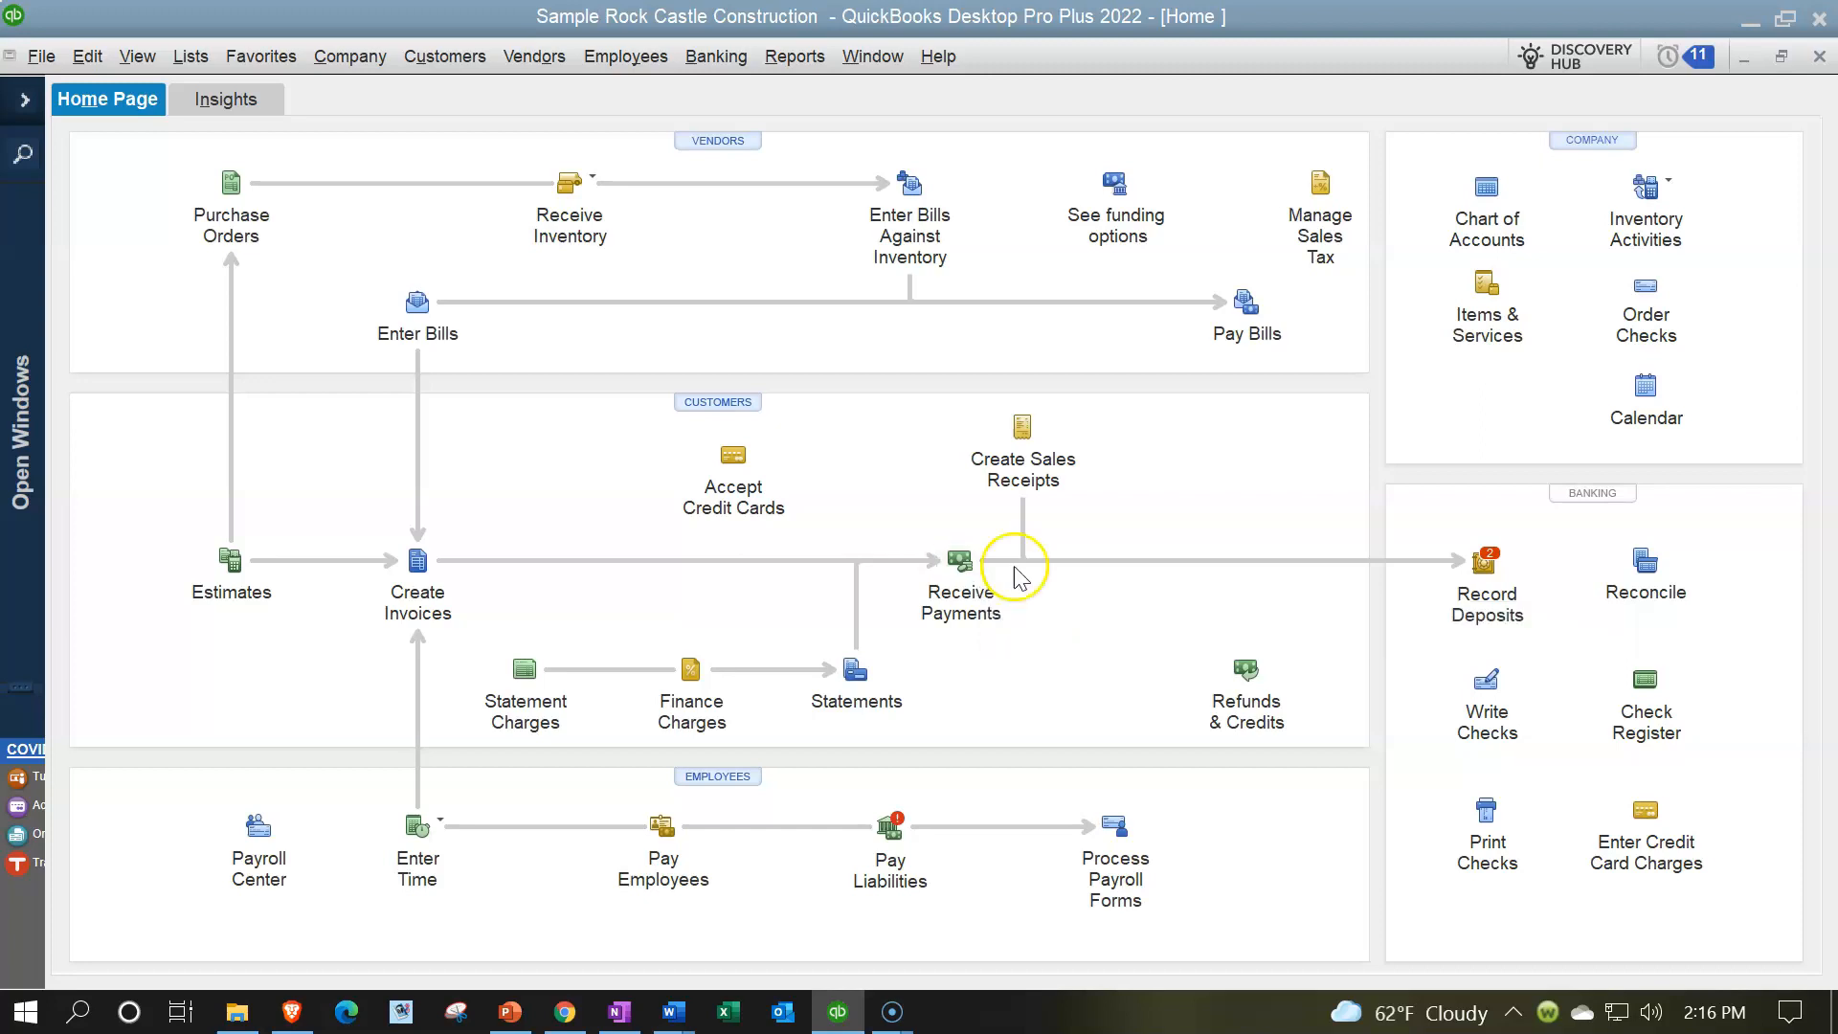
- Start a bank deposit with both waiting payments, the cash payment of 440.00 and the check of 2,000.00
left_click(1483, 575)
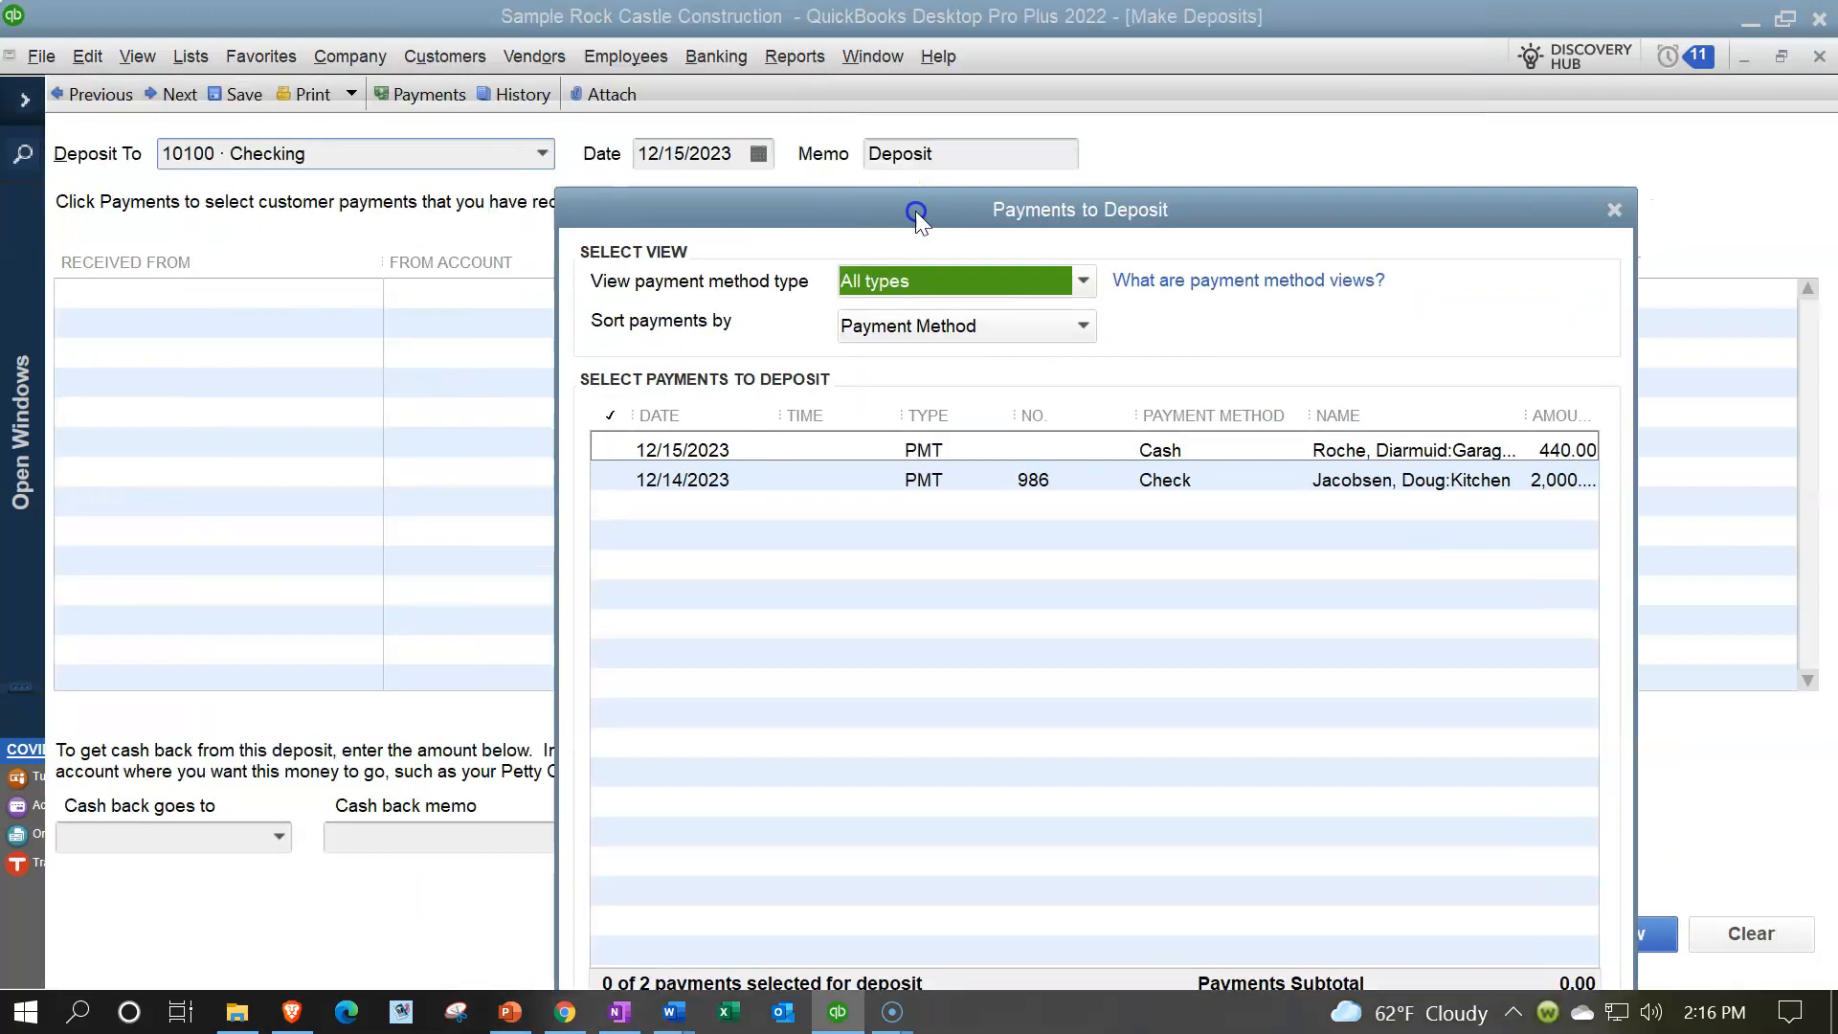
left_click_drag(916, 210, 734, 69)
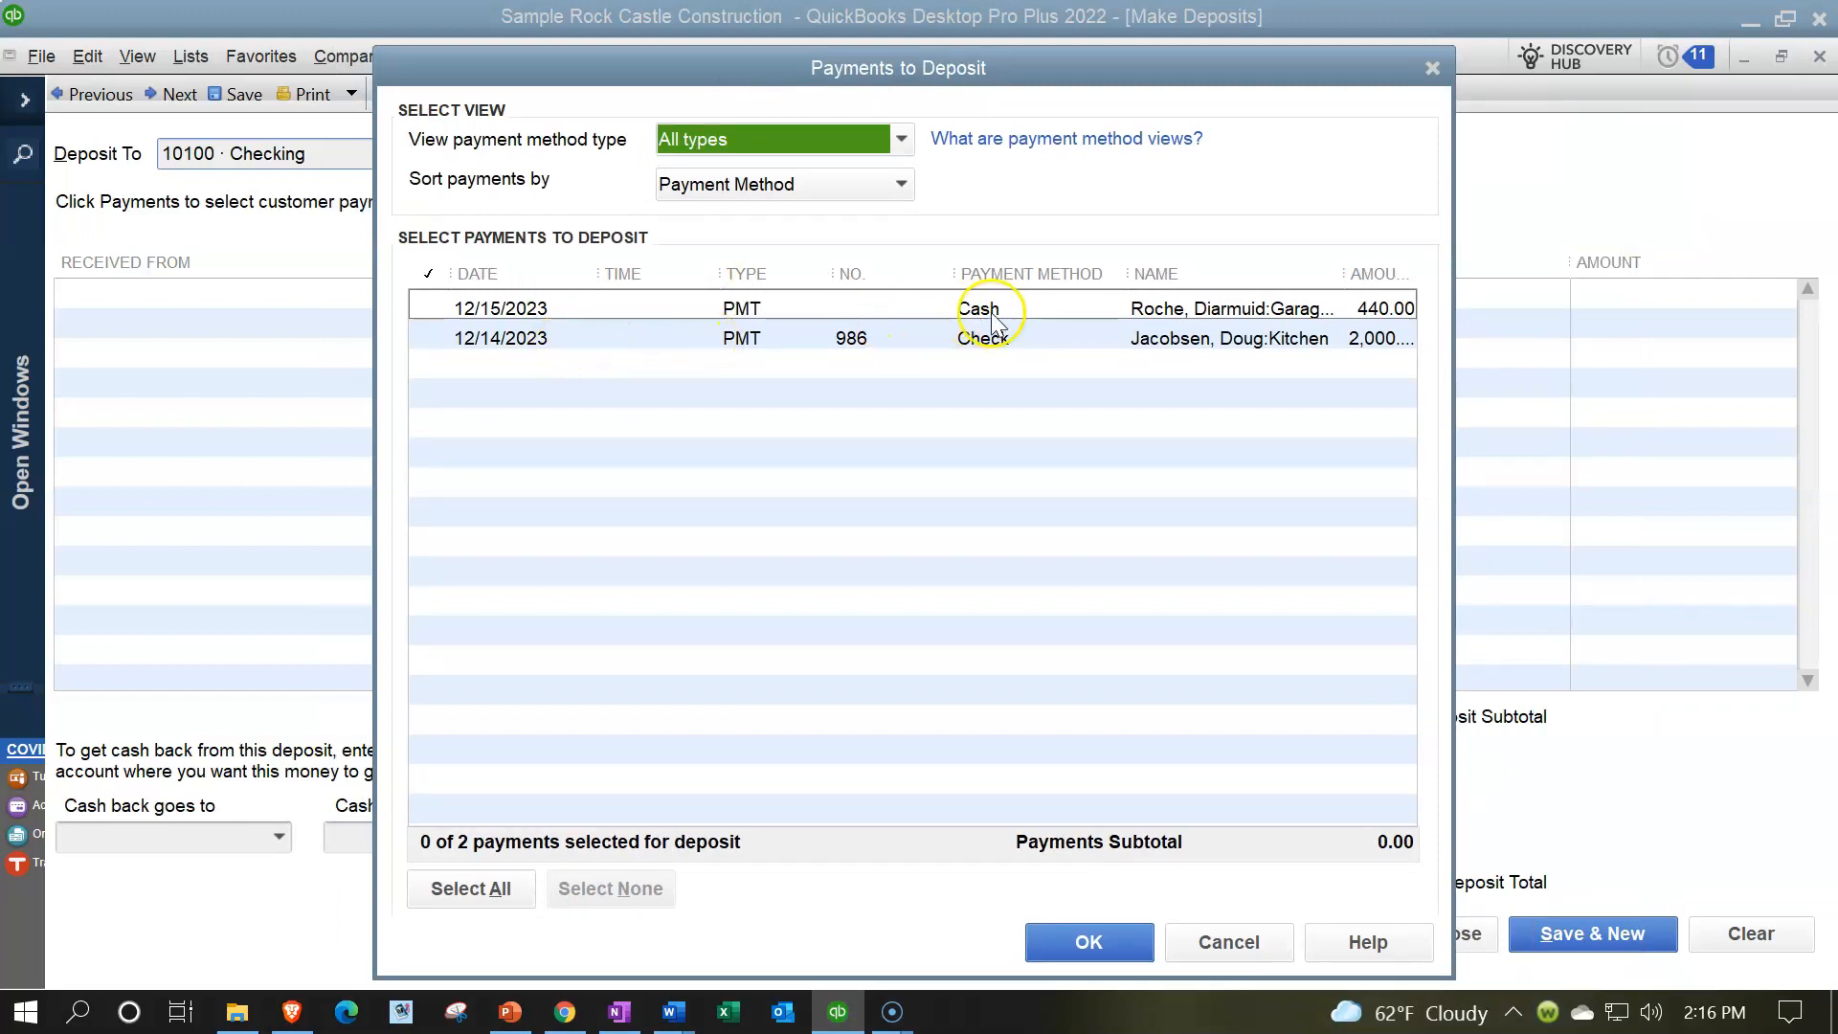
left_click_drag(1128, 275, 1090, 275)
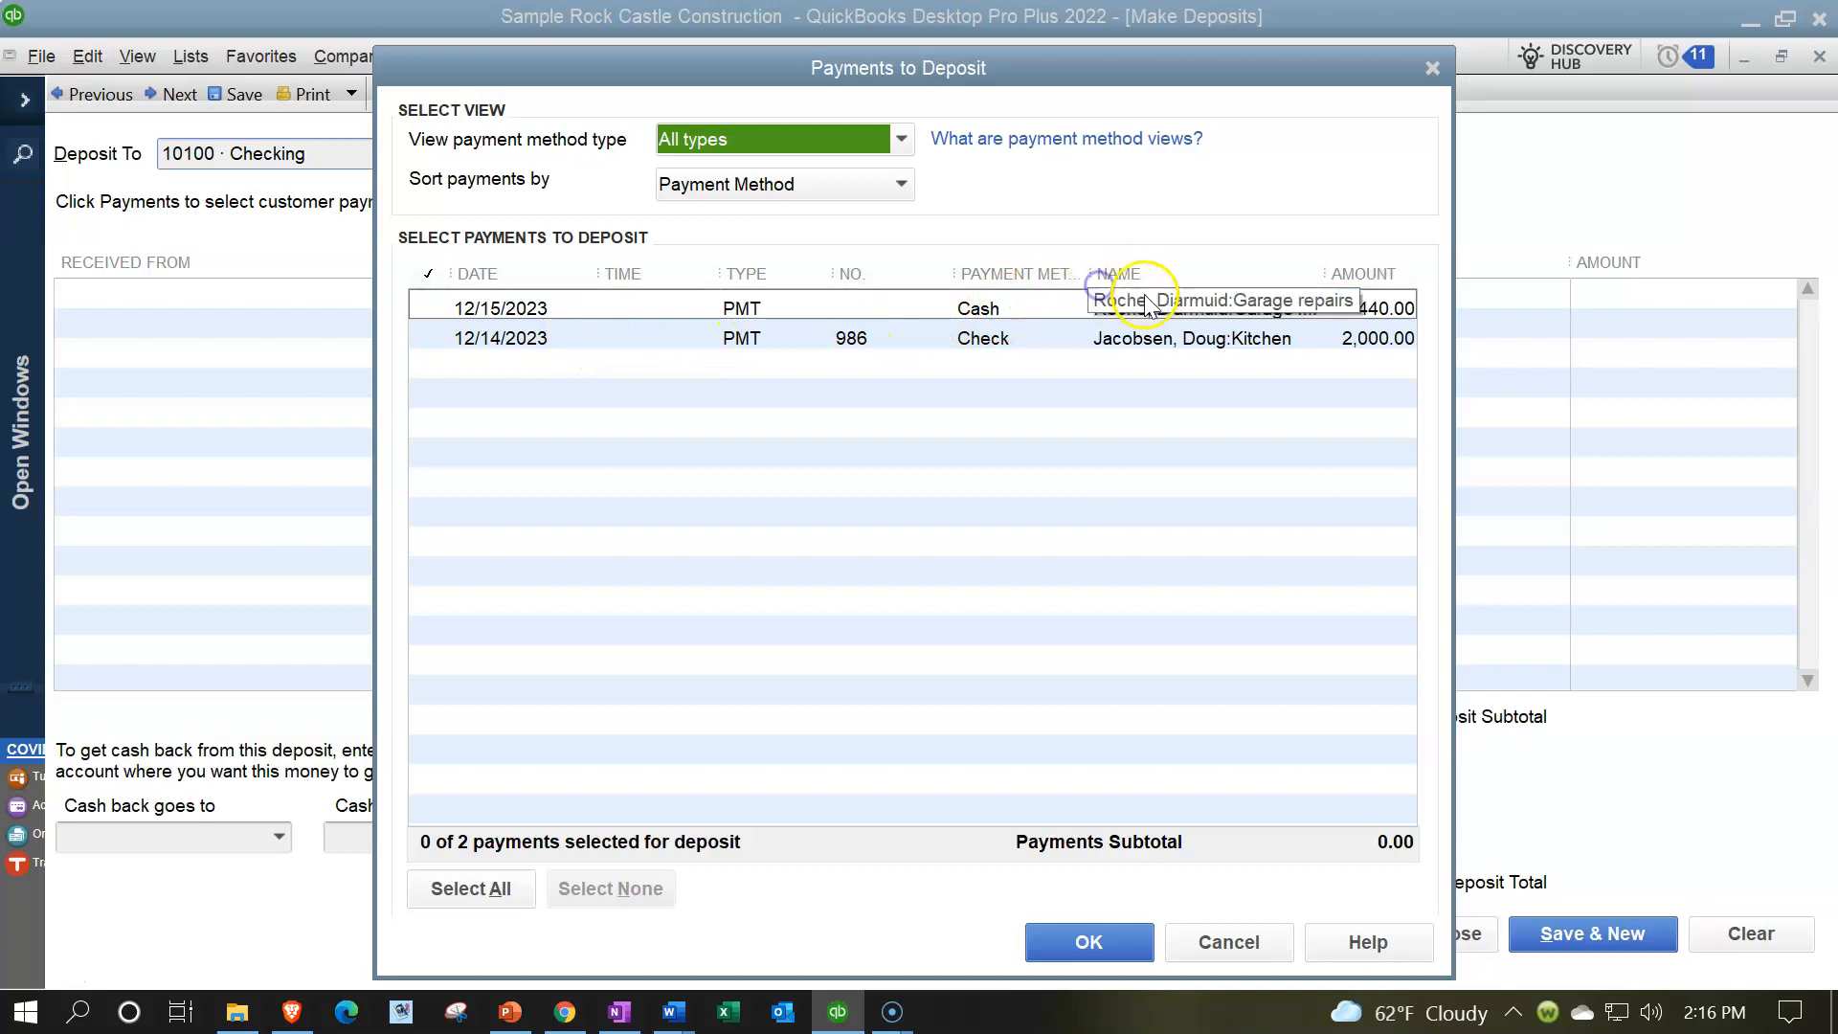
left_click_drag(1322, 277, 1289, 280)
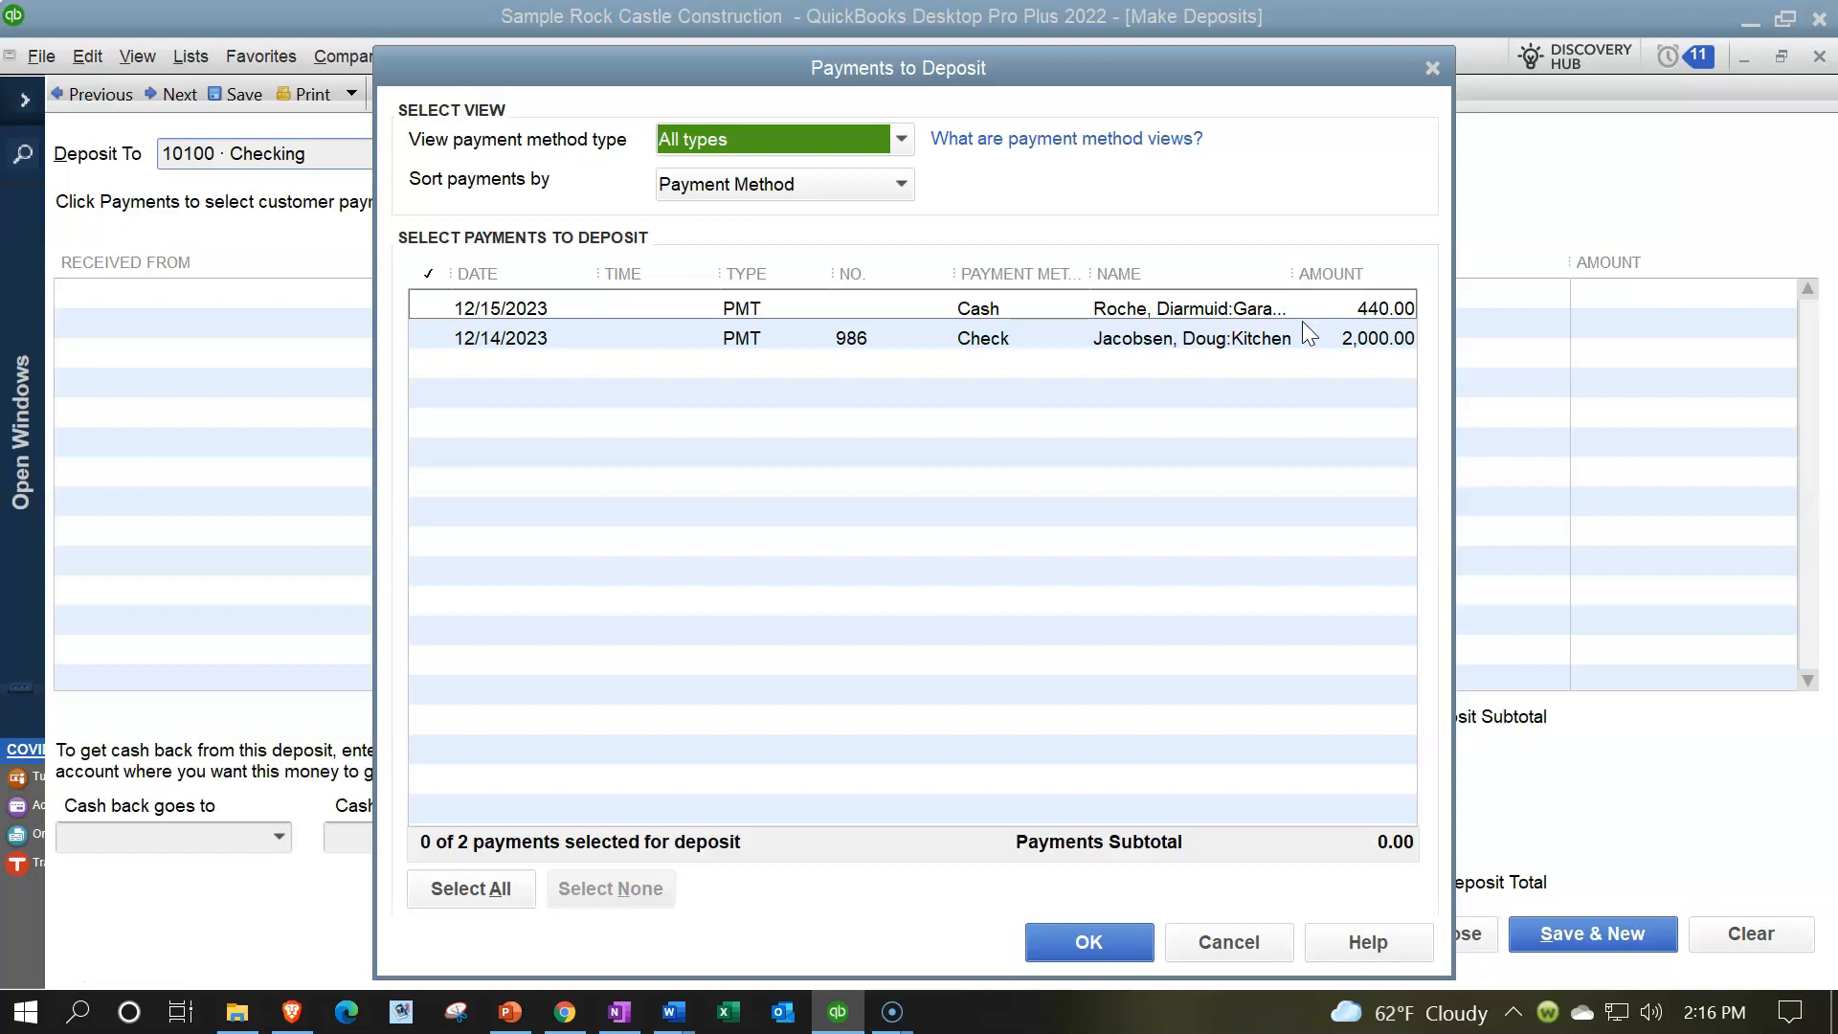
left_click(430, 307)
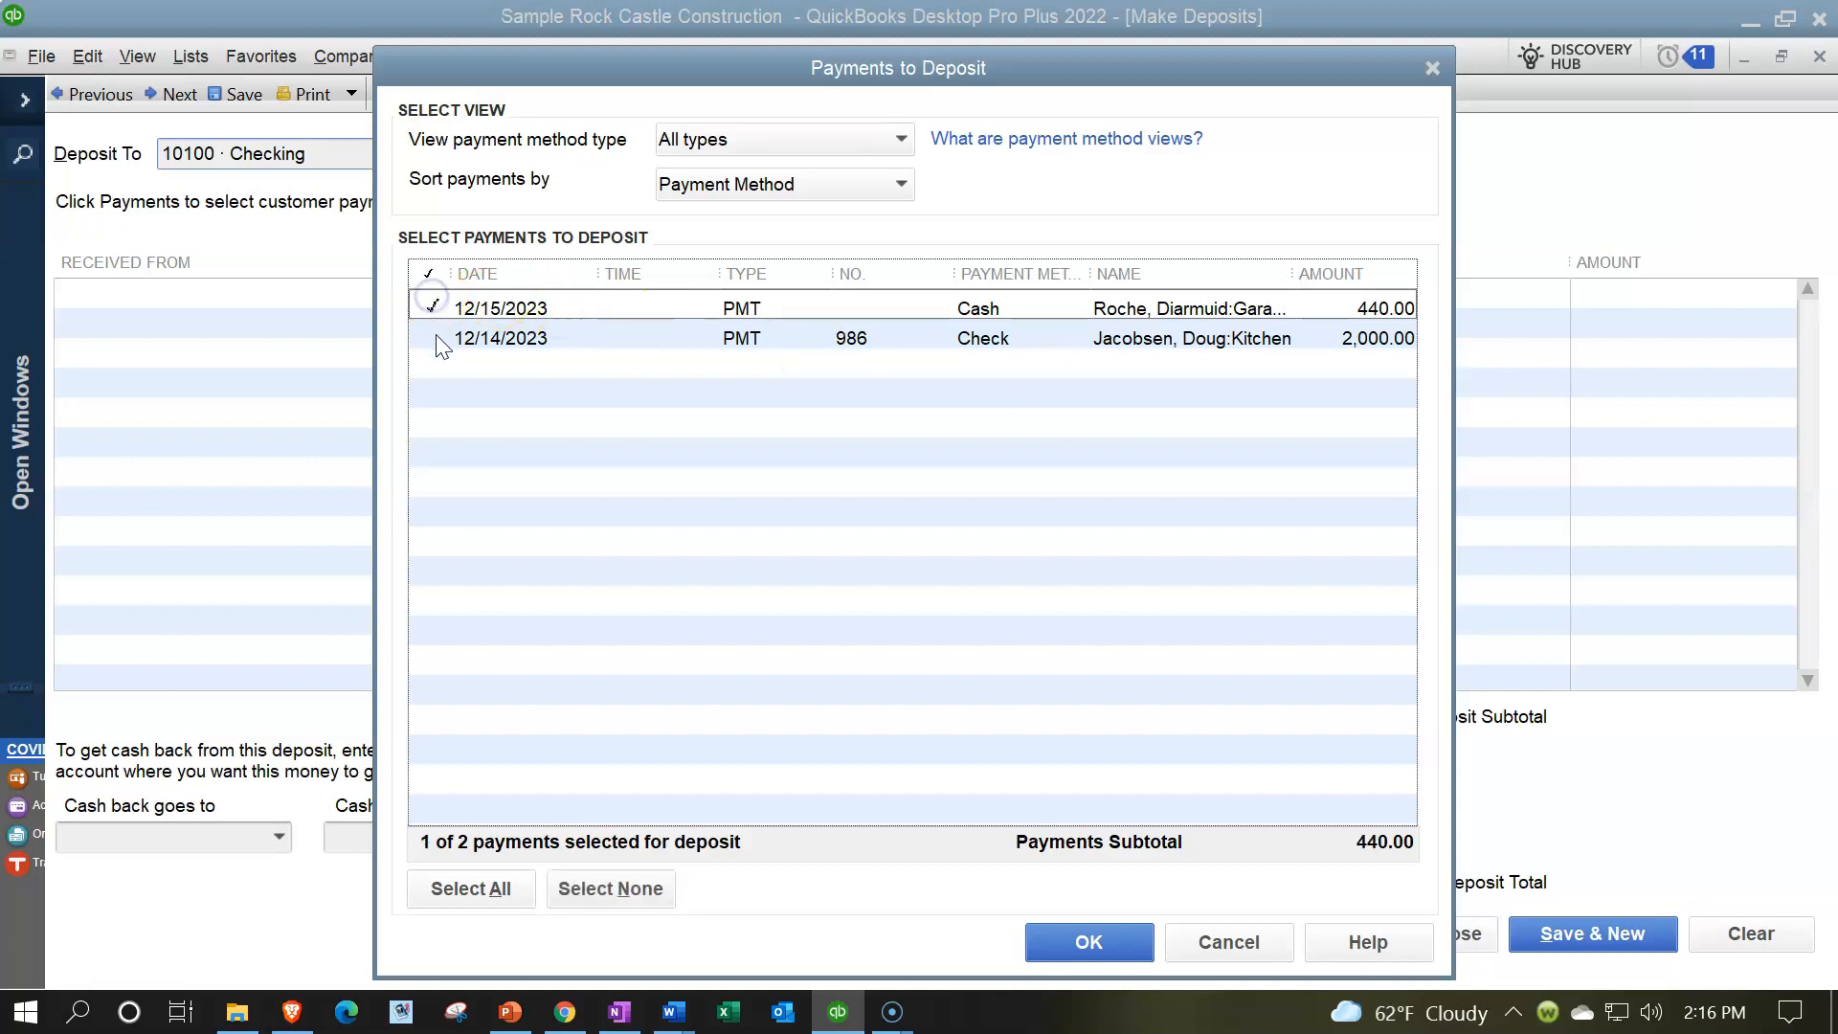
left_click(434, 337)
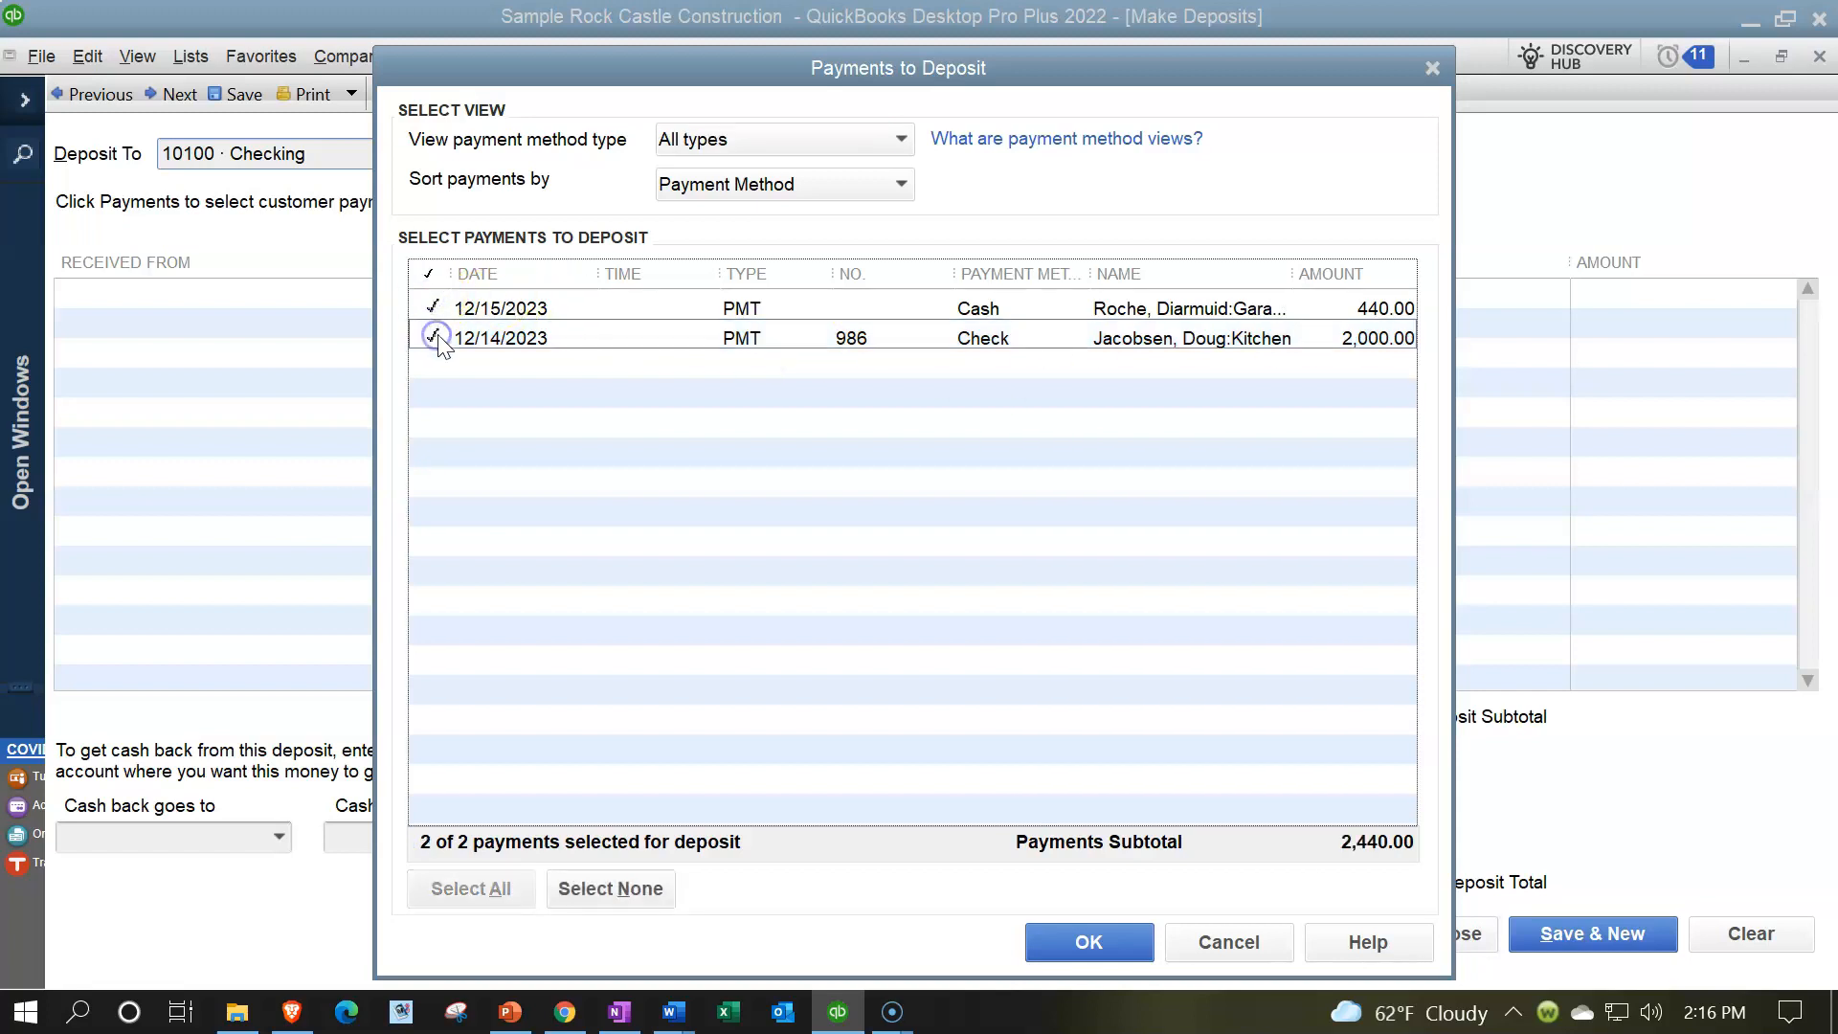
left_click(1065, 939)
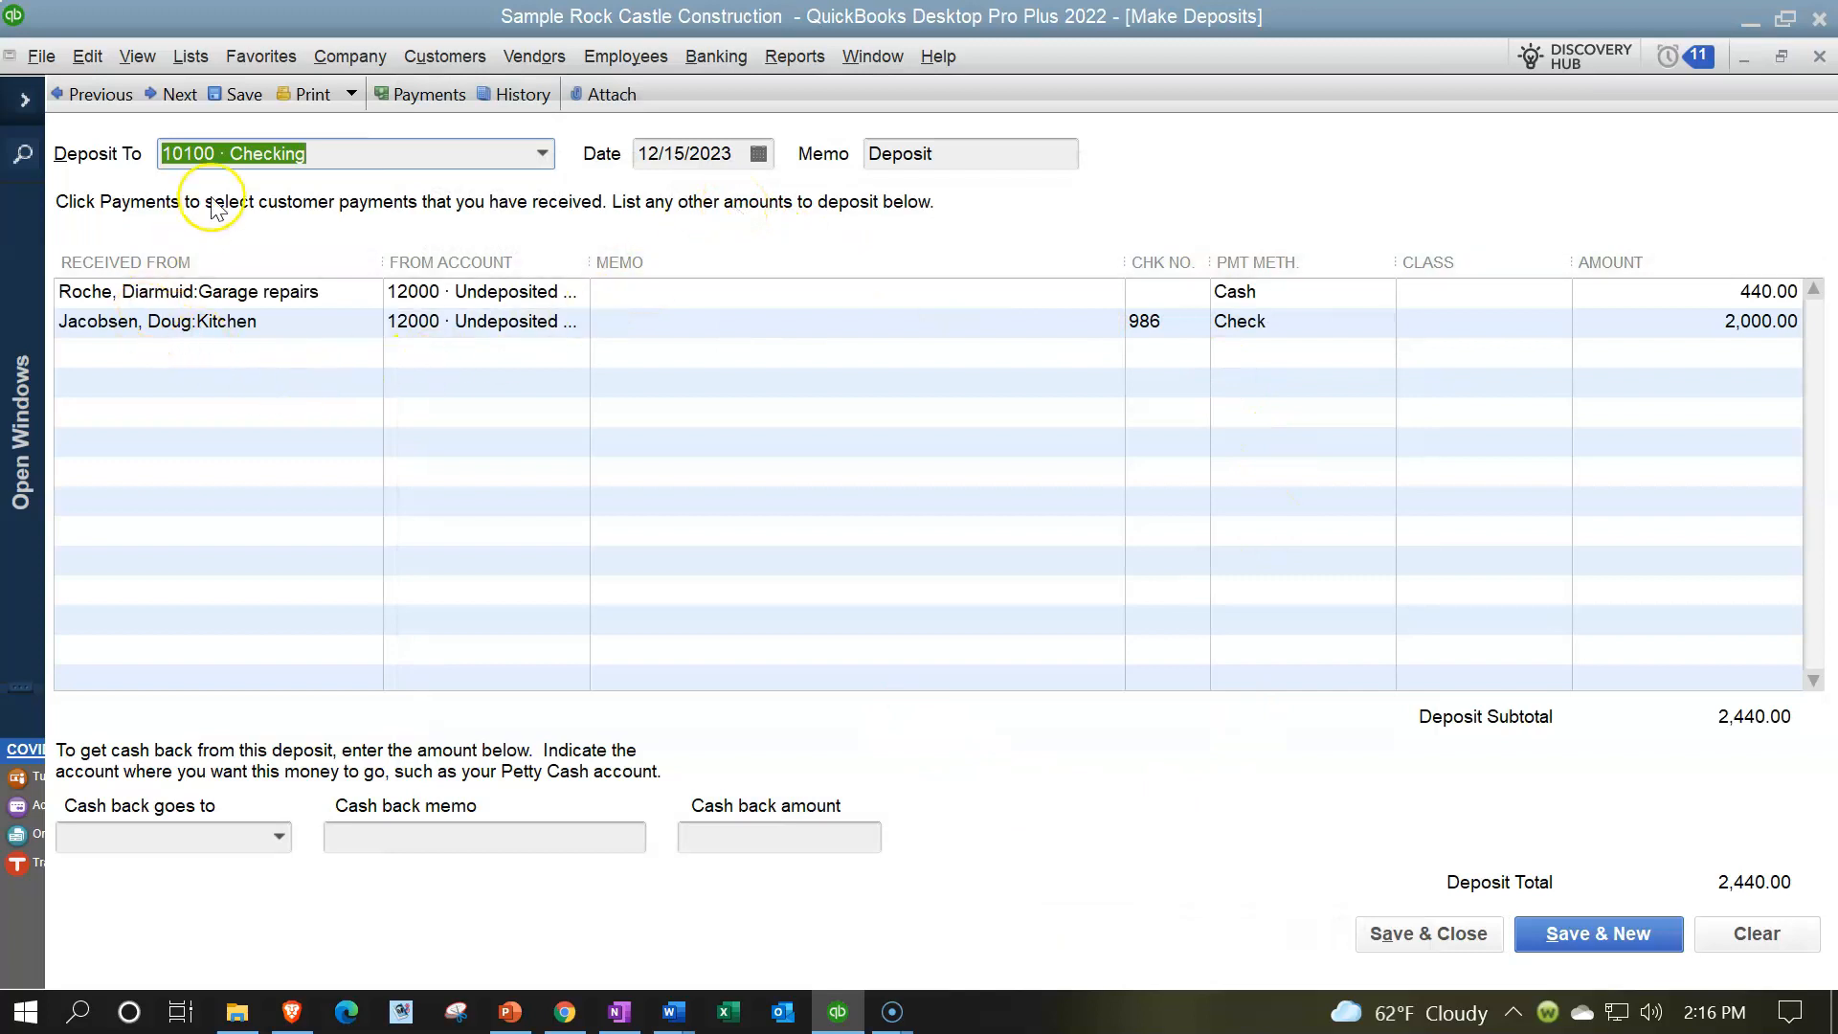
- Review the deposit's target account and source accounts with the From Account column widened, and close the deposit without recording it
left_click(542, 156)
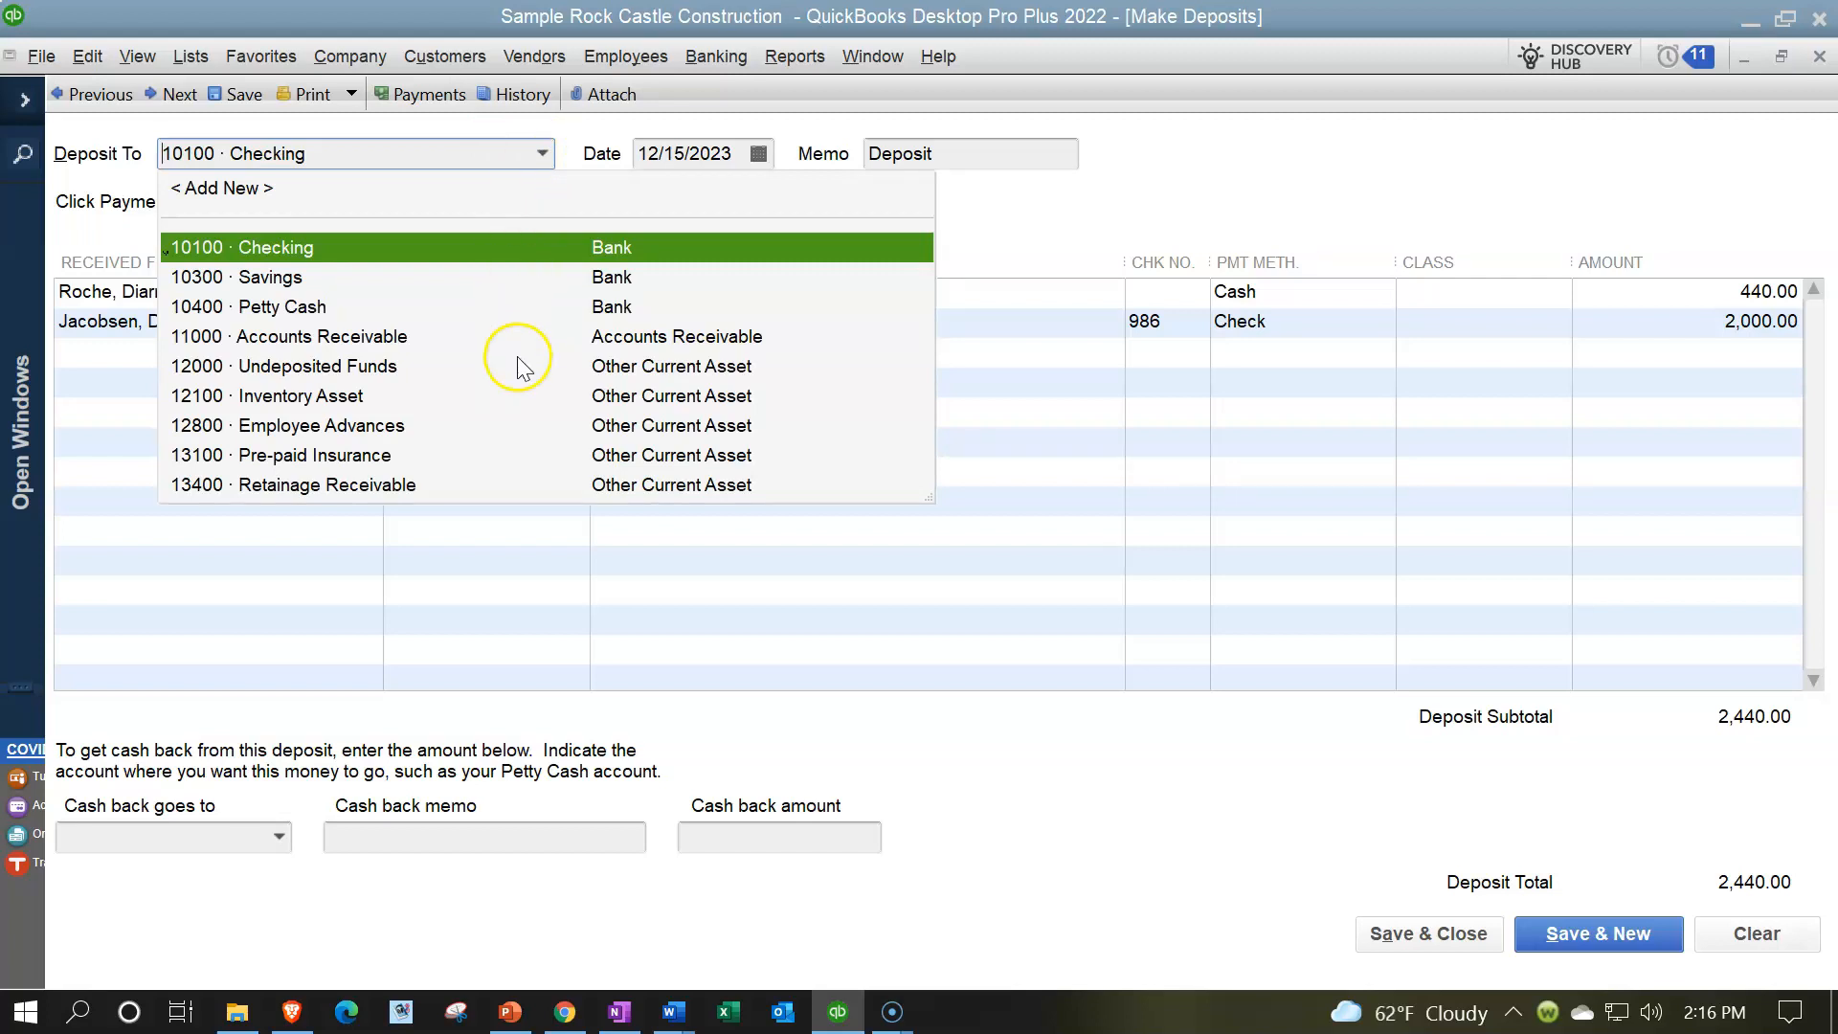
left_click(1078, 228)
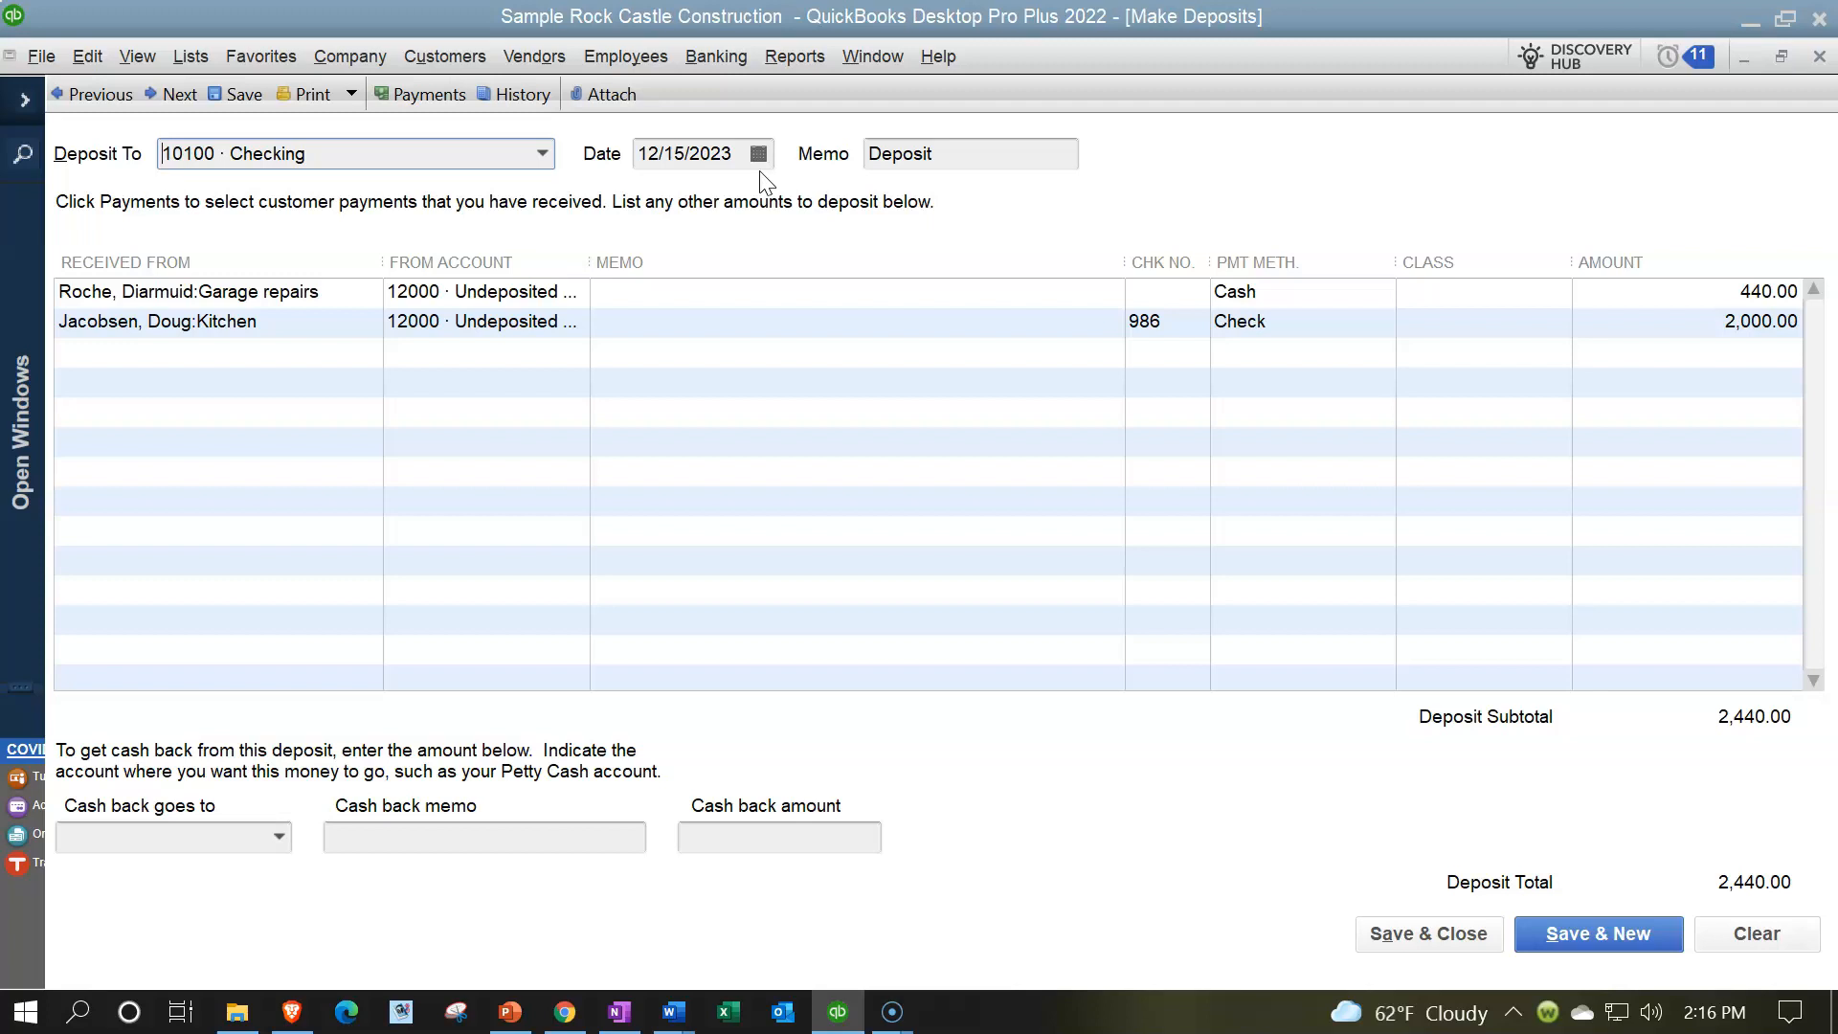
left_click(291, 299)
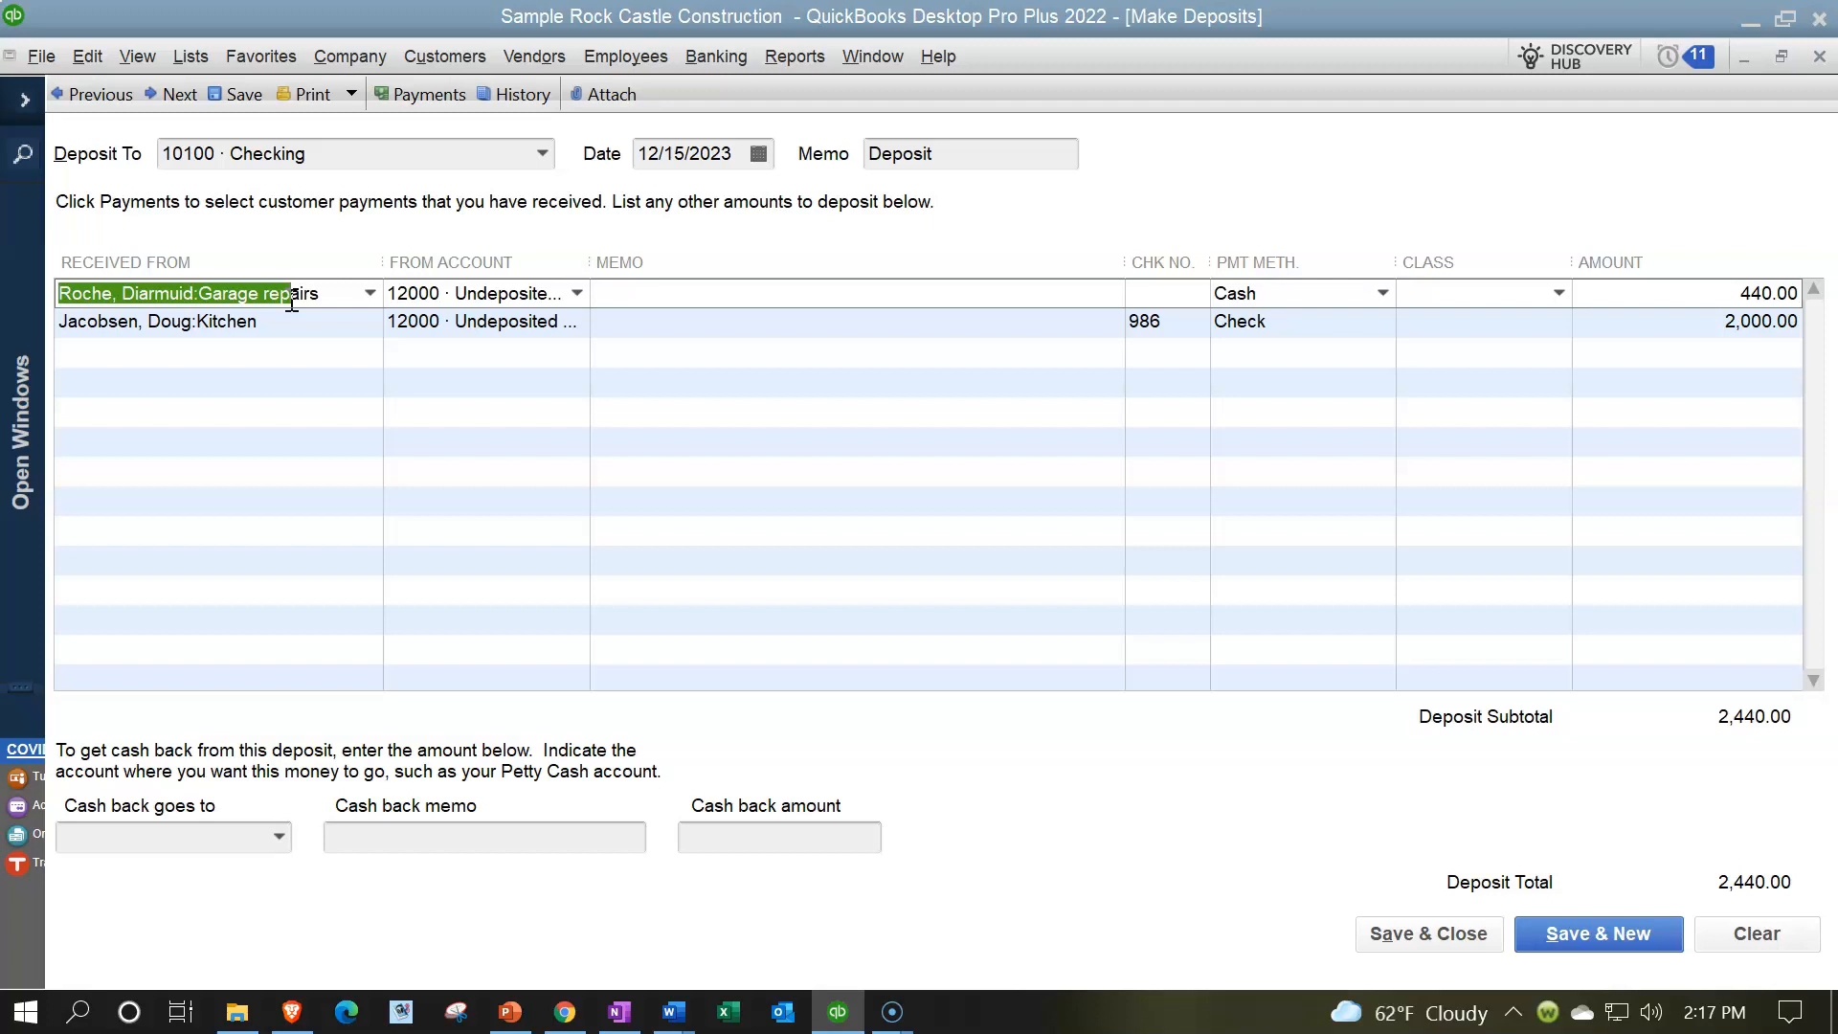
left_click(471, 290)
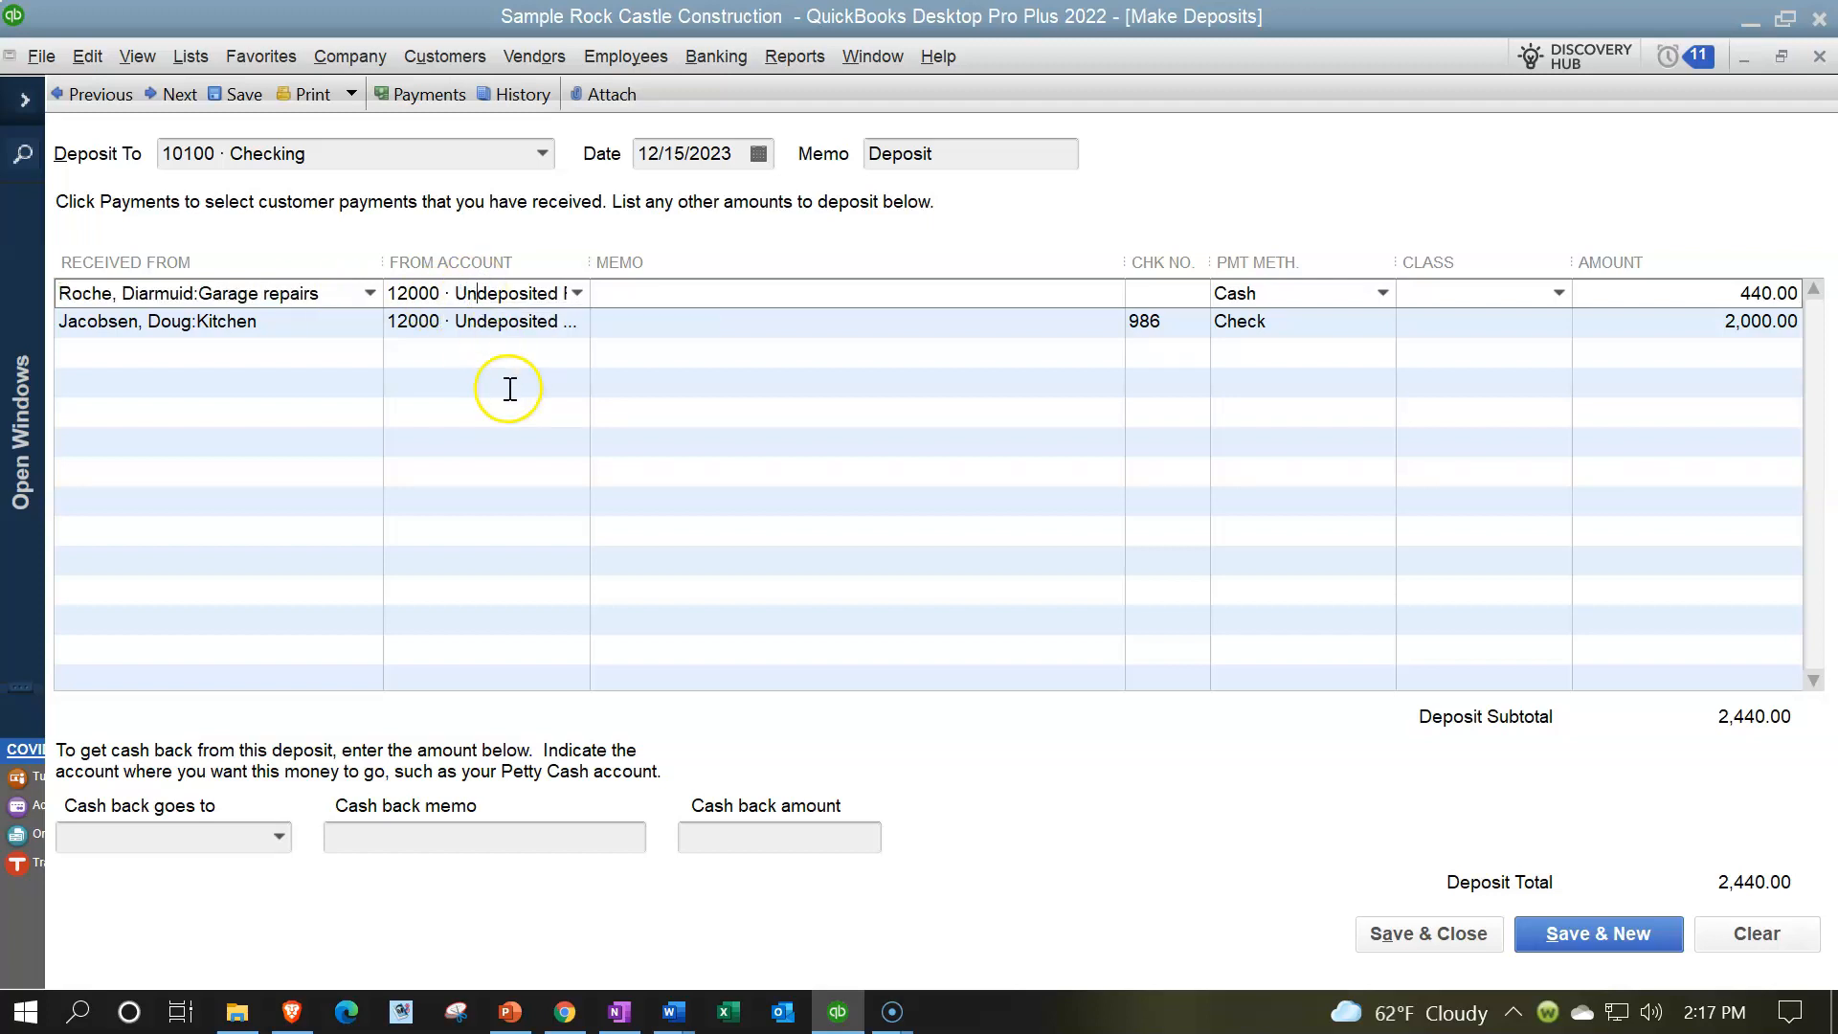
left_click_drag(591, 255, 718, 254)
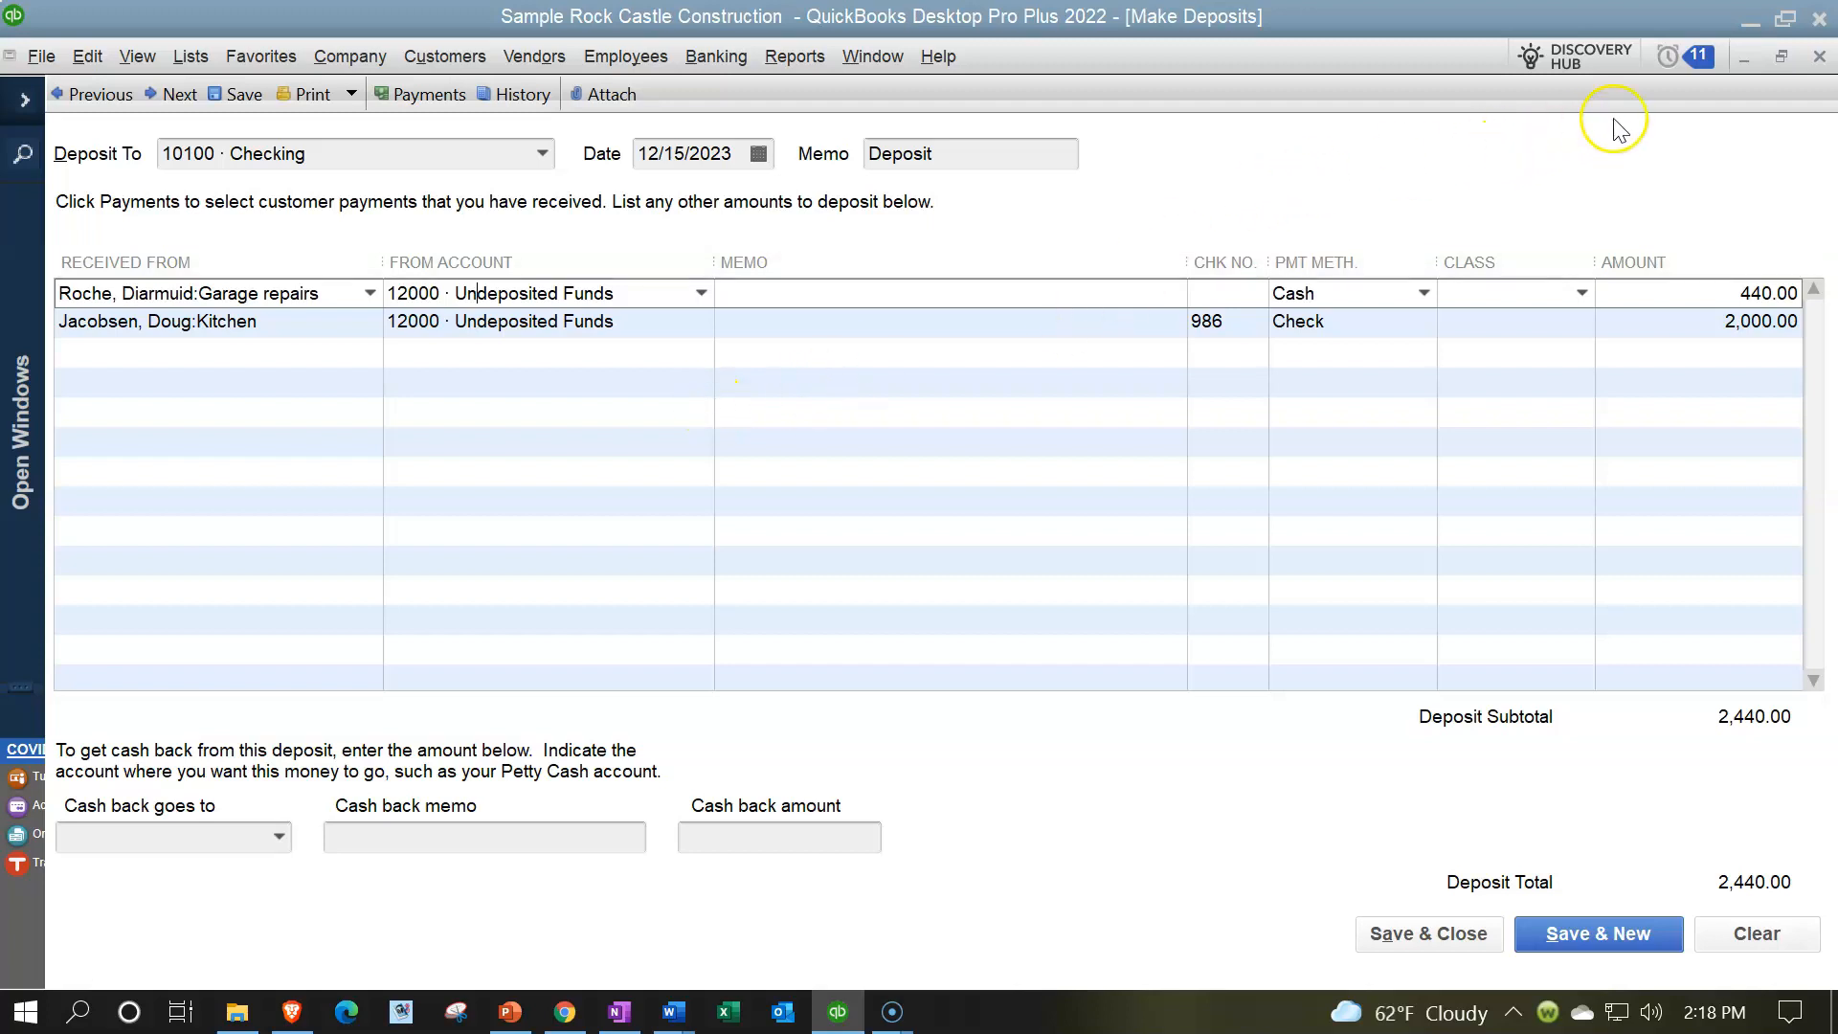
left_click(1820, 57)
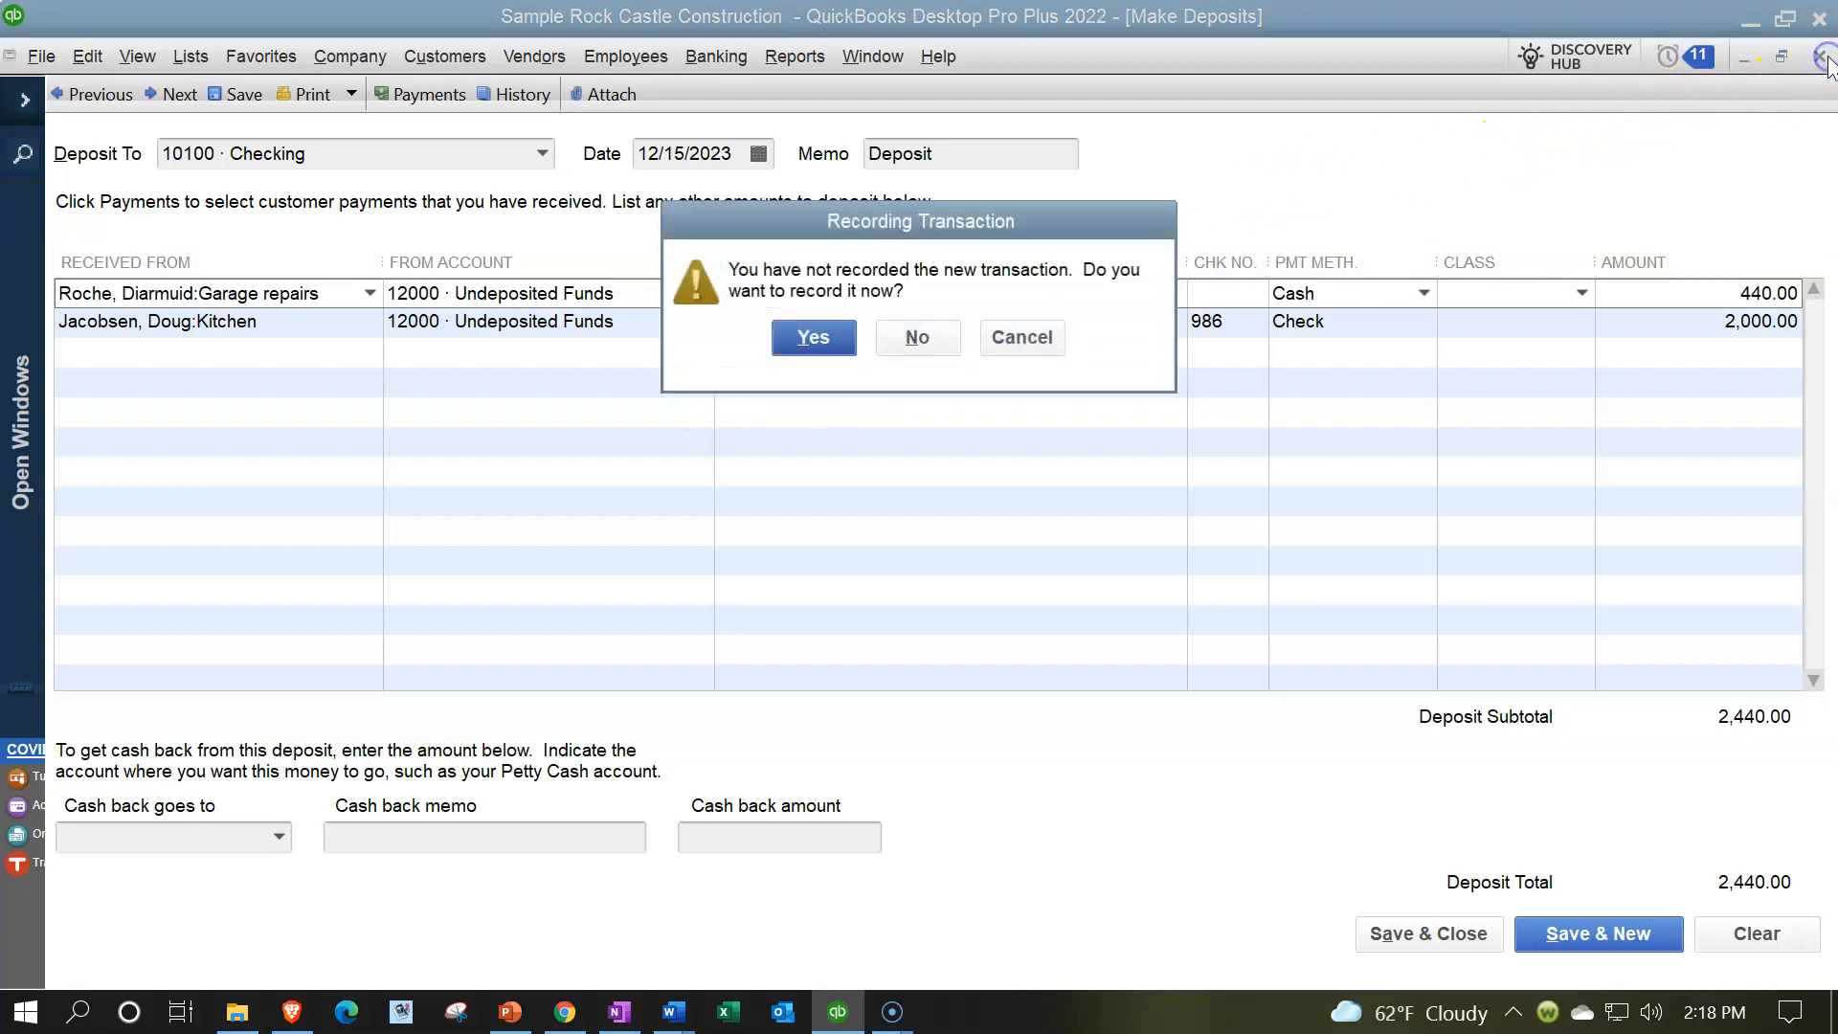
left_click(919, 337)
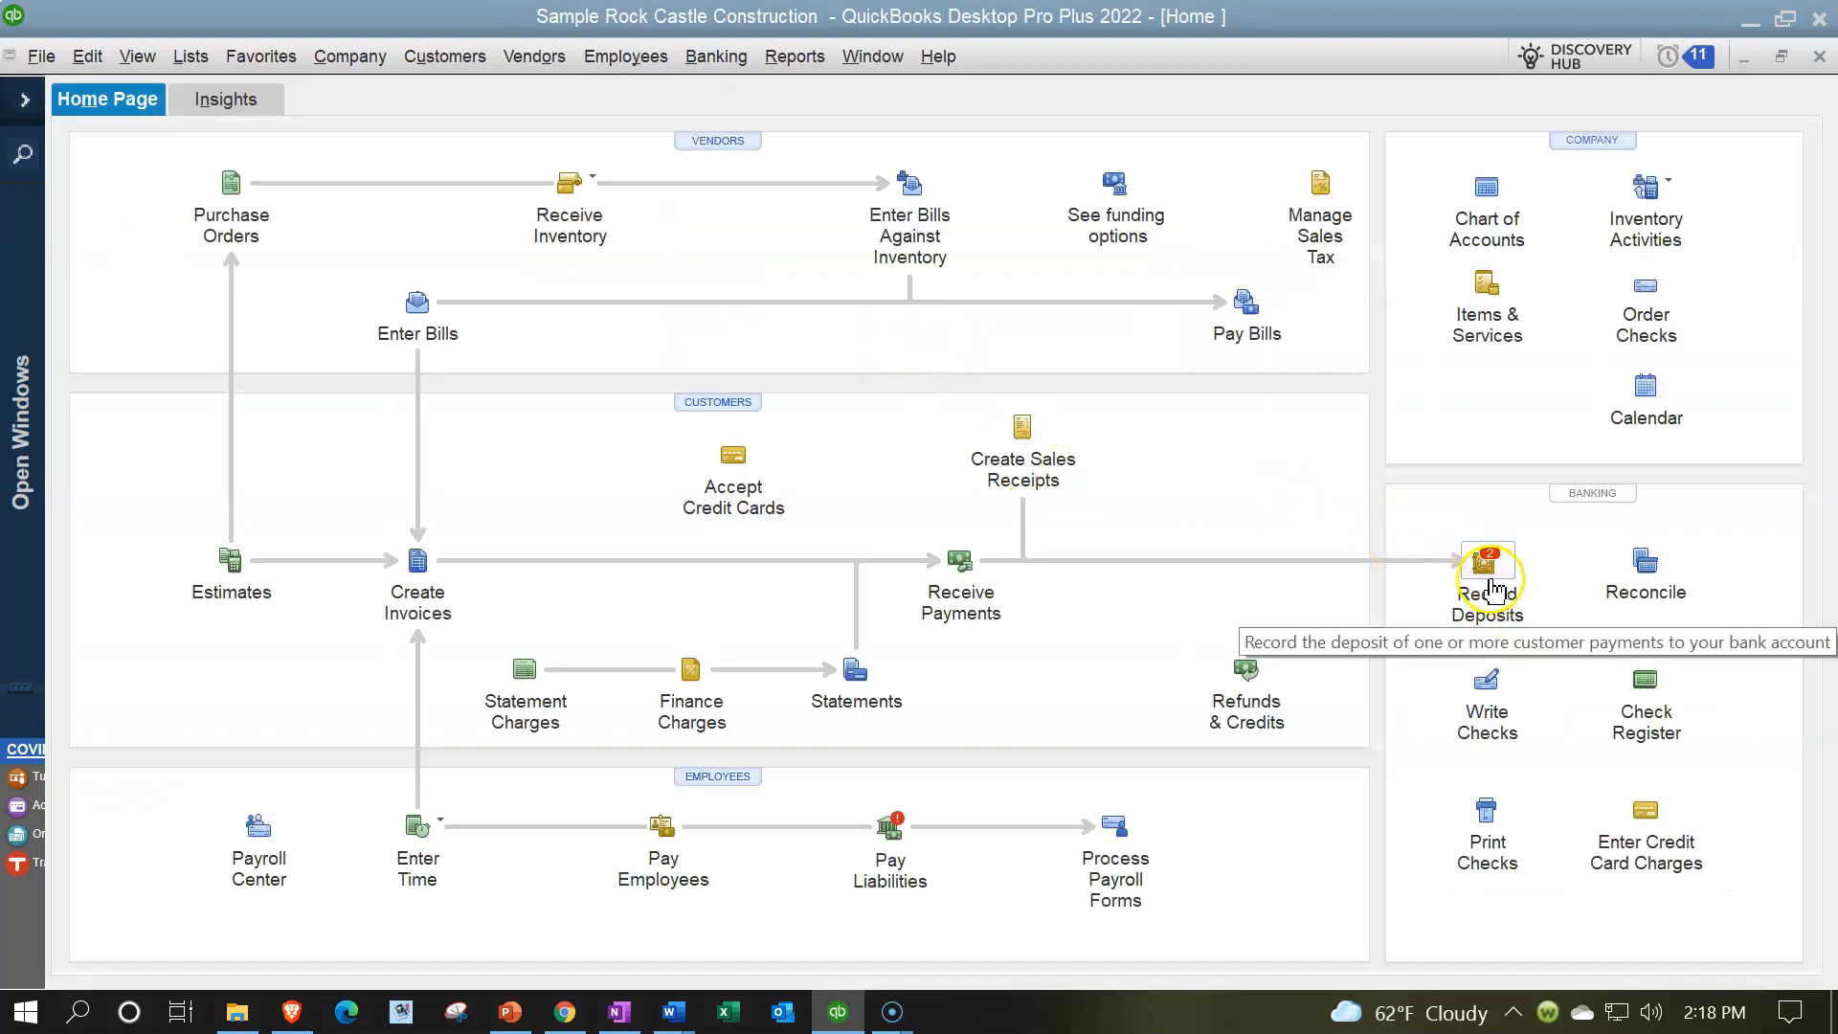
- Start a bank deposit without any of the waiting payments and set its first line's From Account to 20000 · Accounts Payable
left_click(1496, 586)
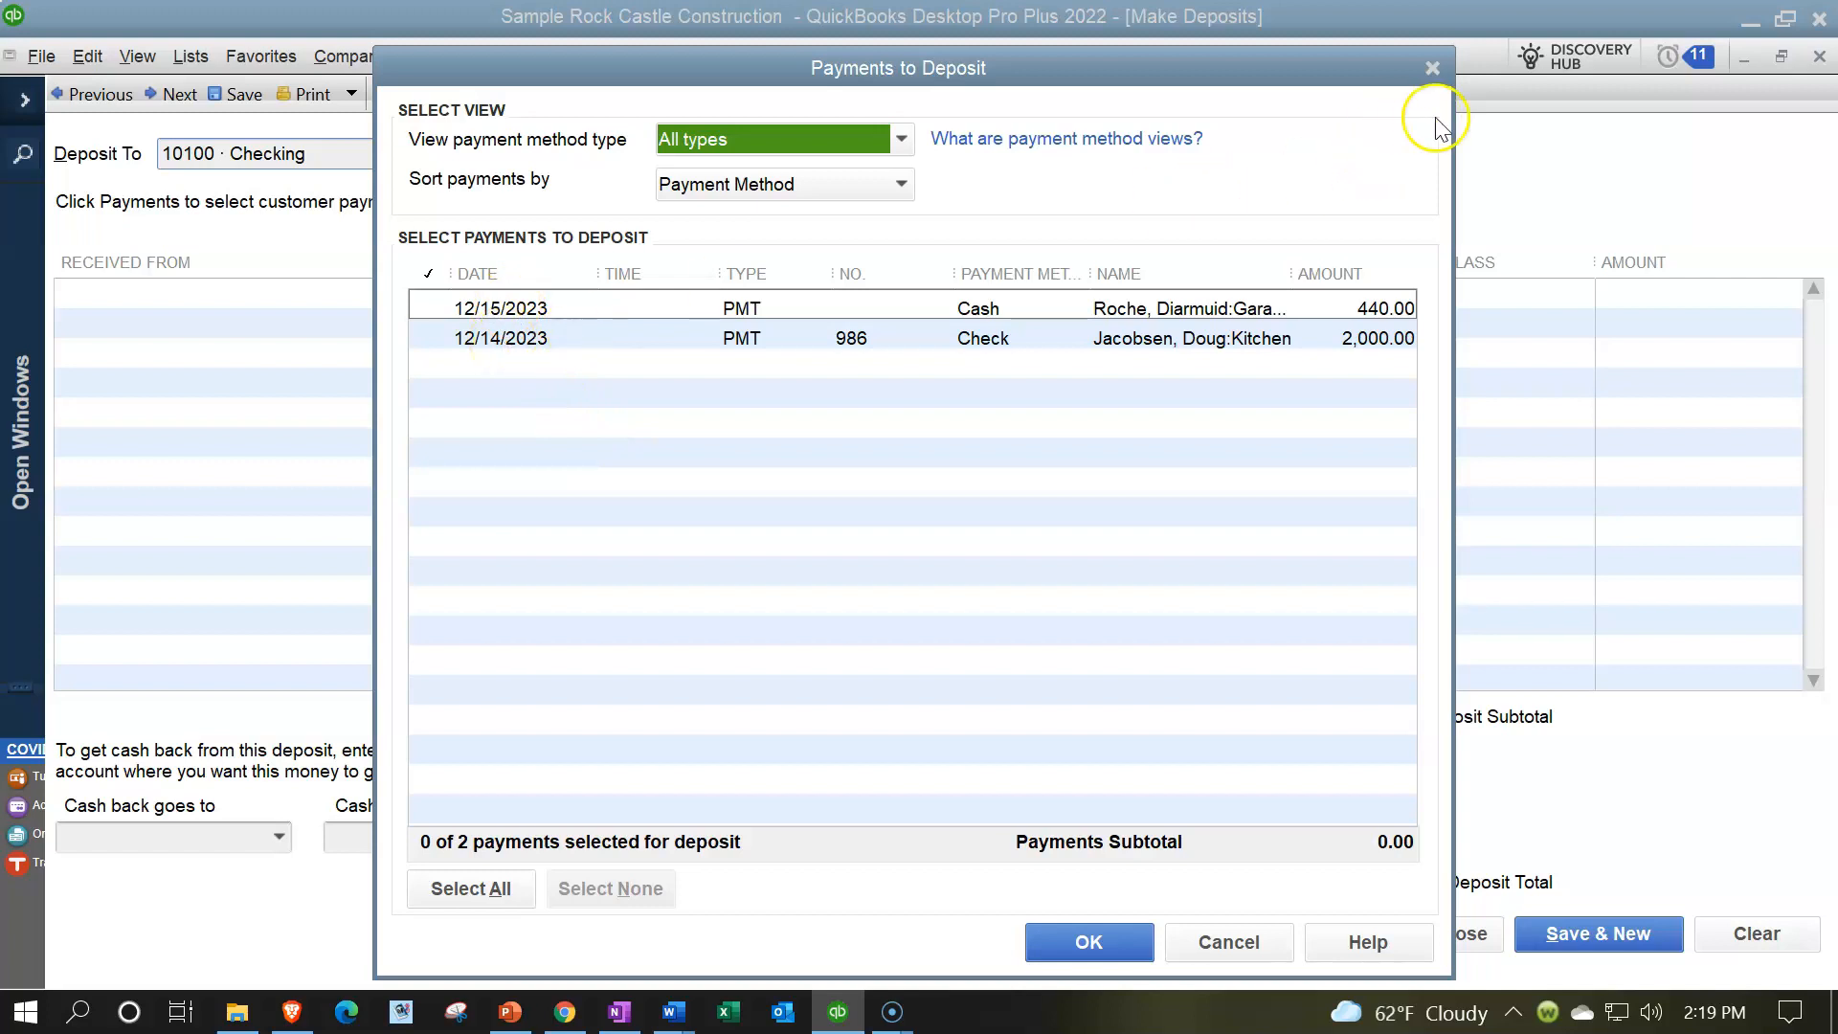
left_click(1432, 68)
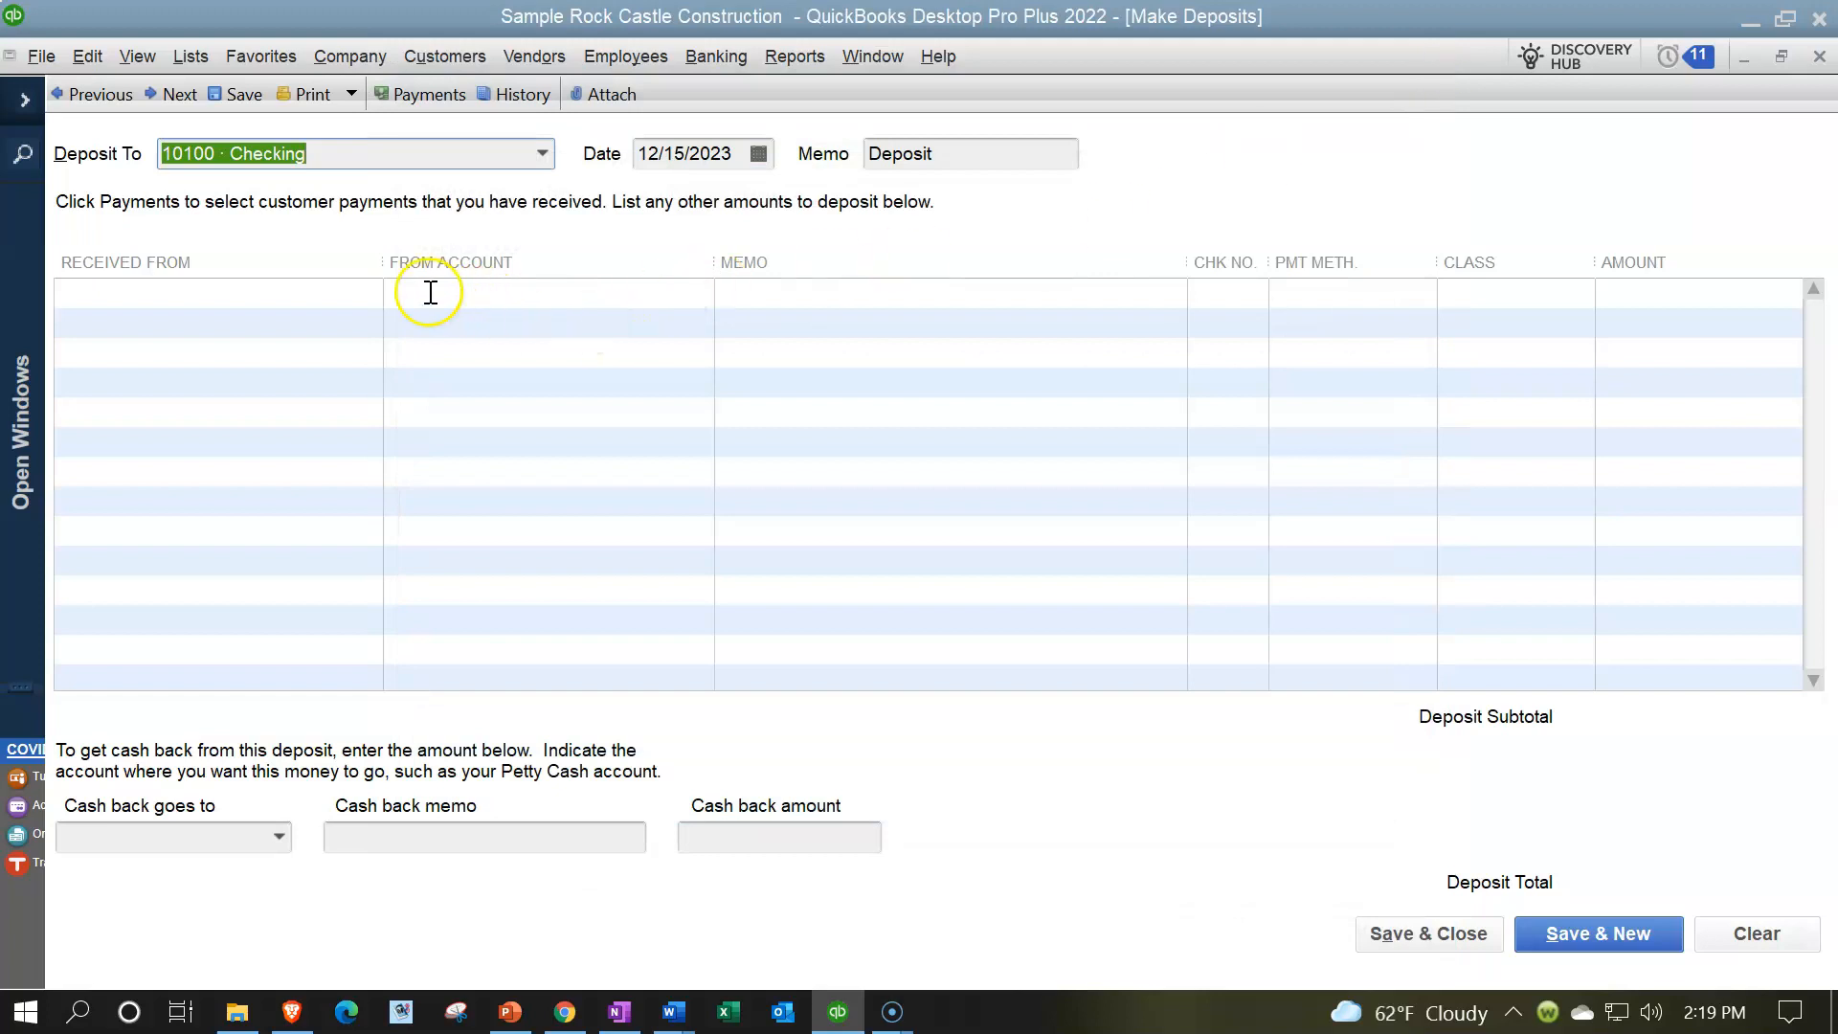
left_click(320, 300)
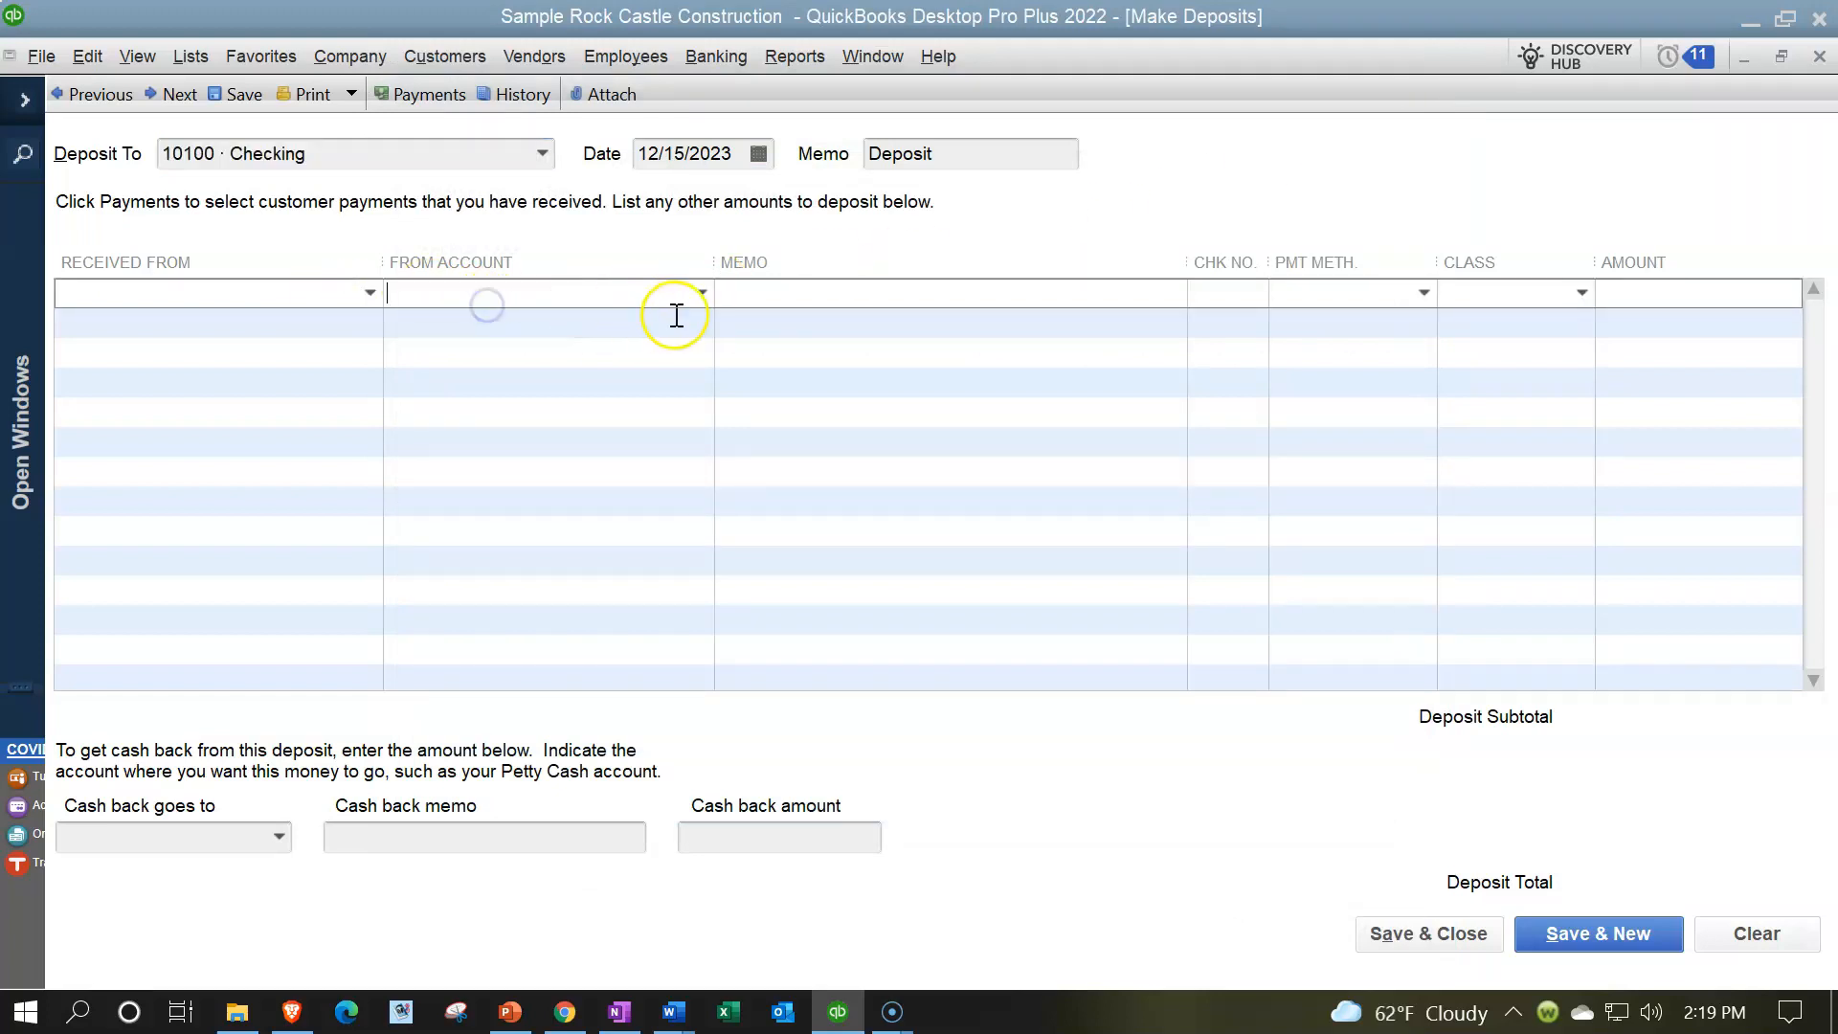
left_click(702, 293)
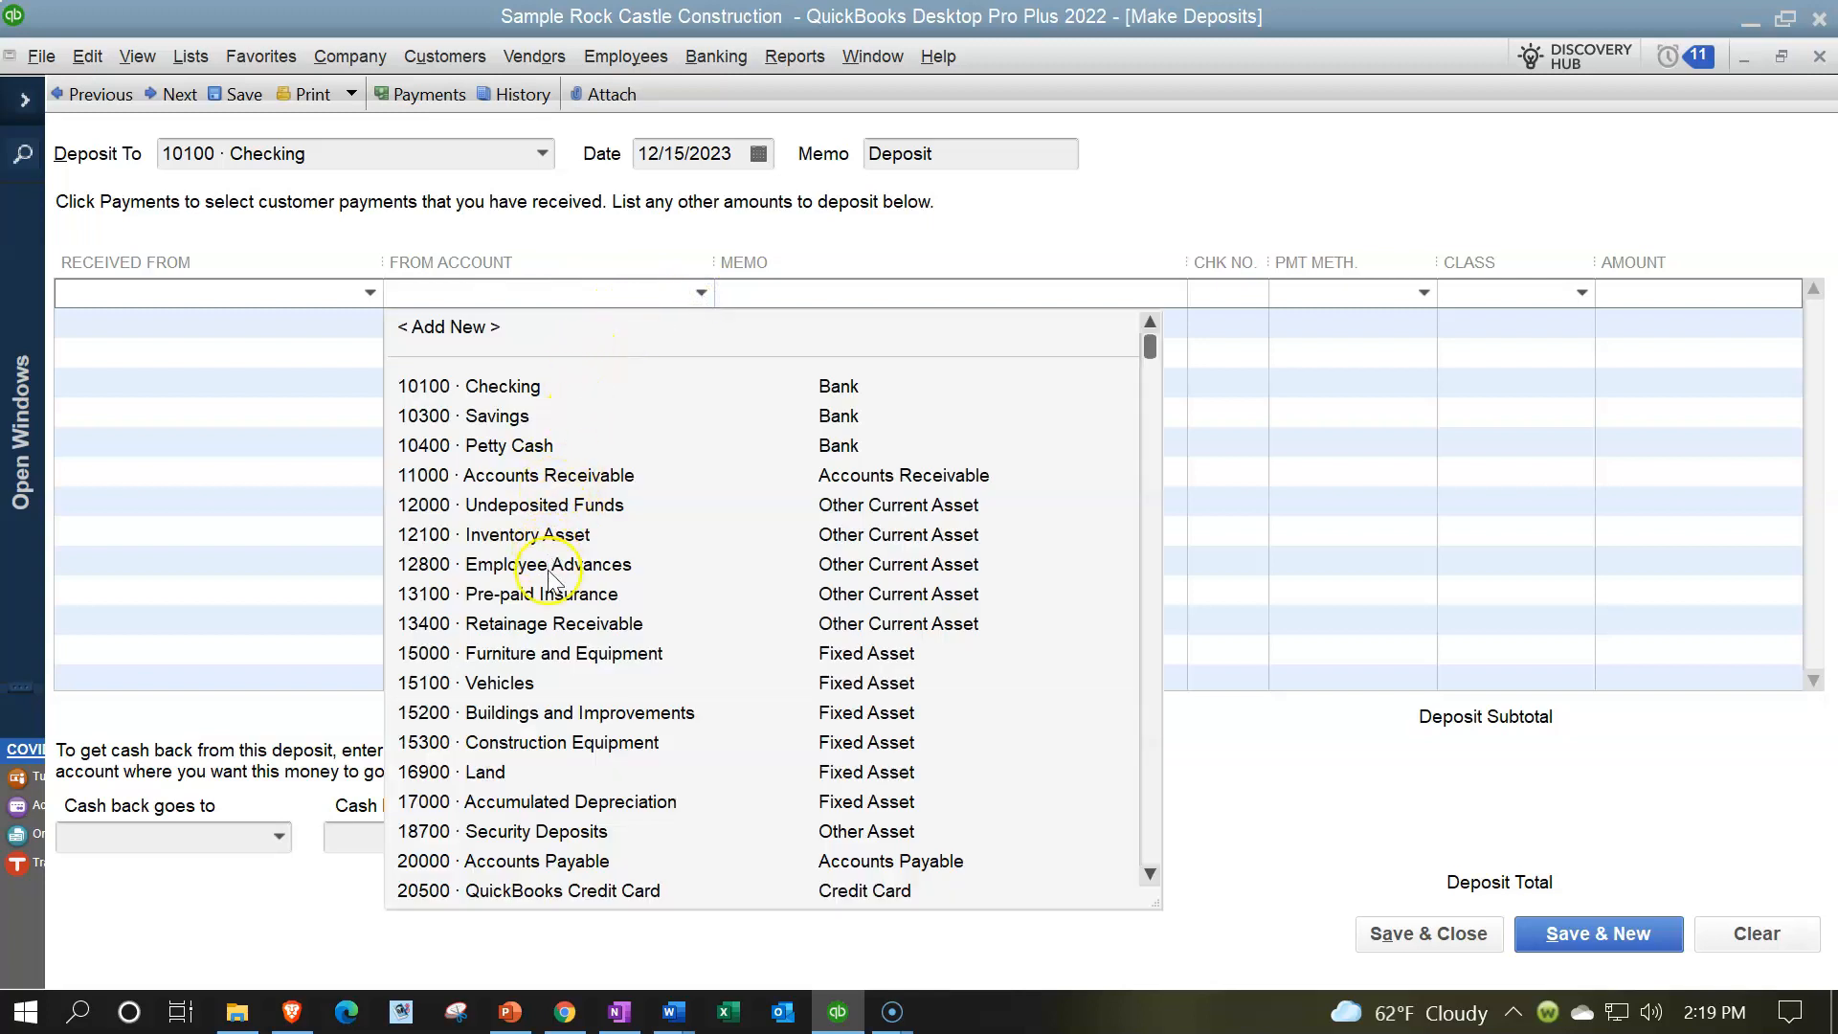
scroll(541, 651, "down", 1)
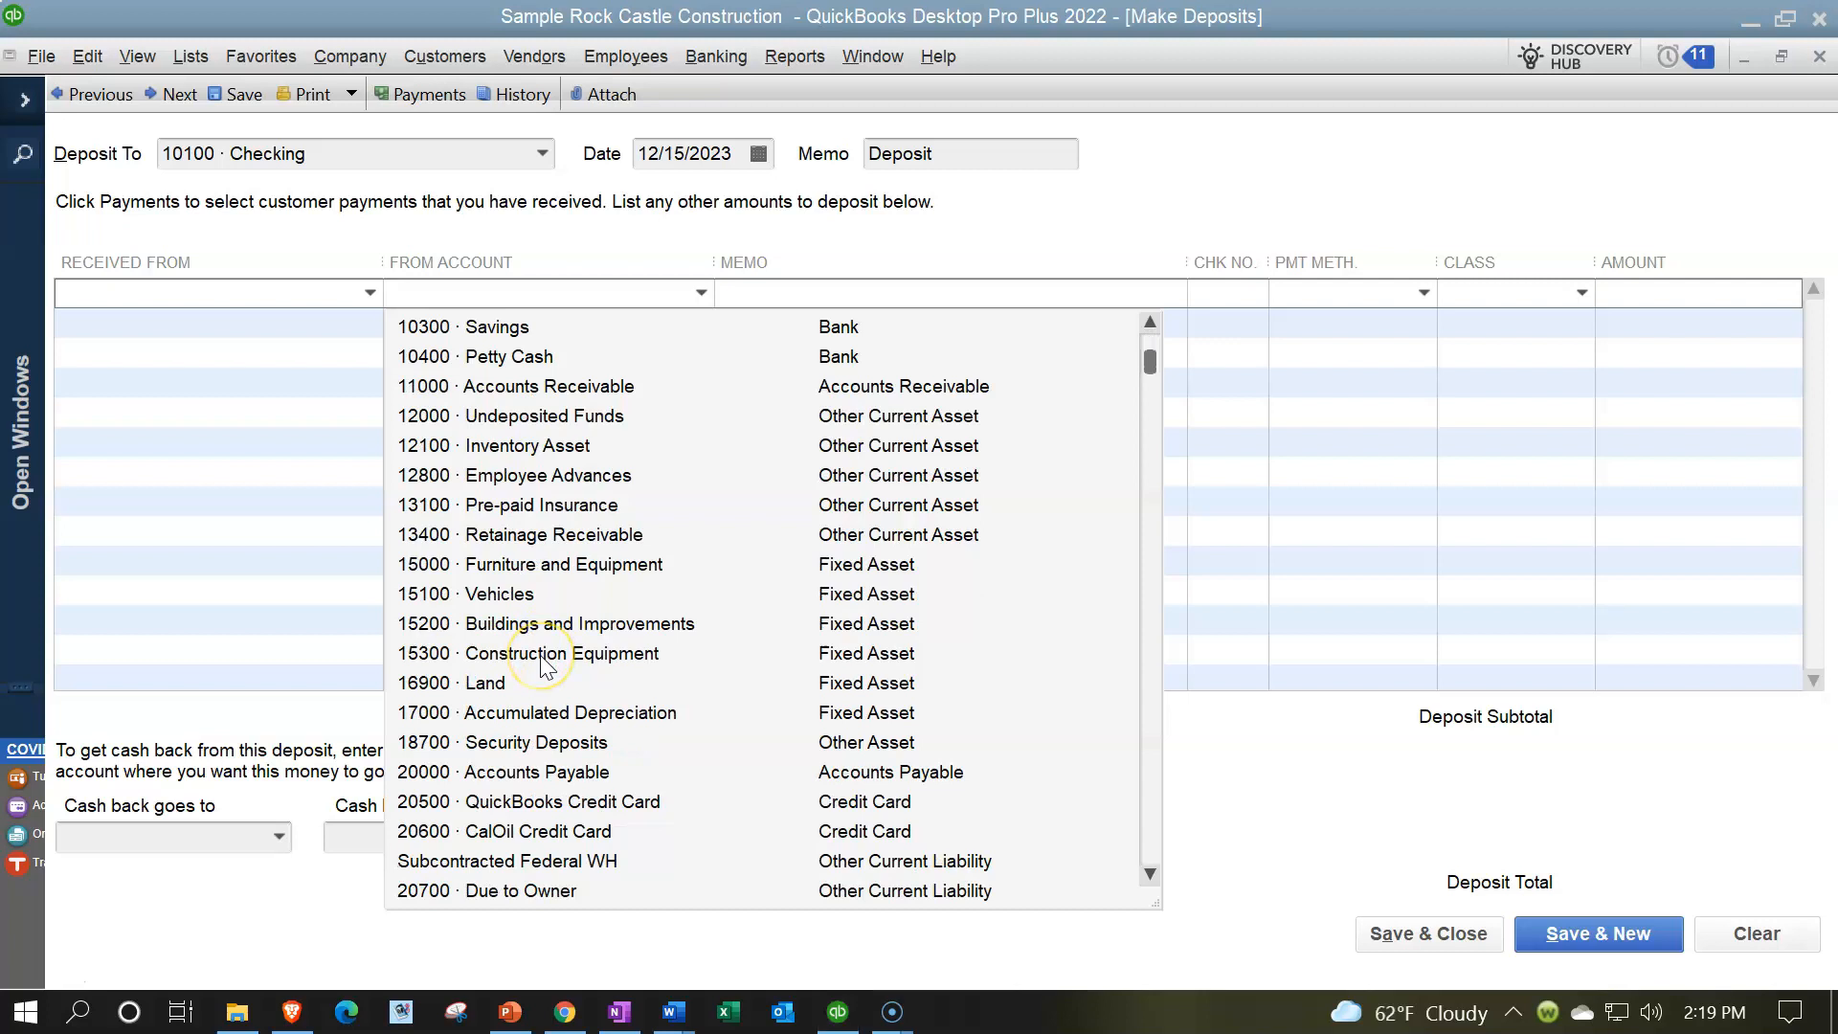
scroll(541, 665, "down", 1)
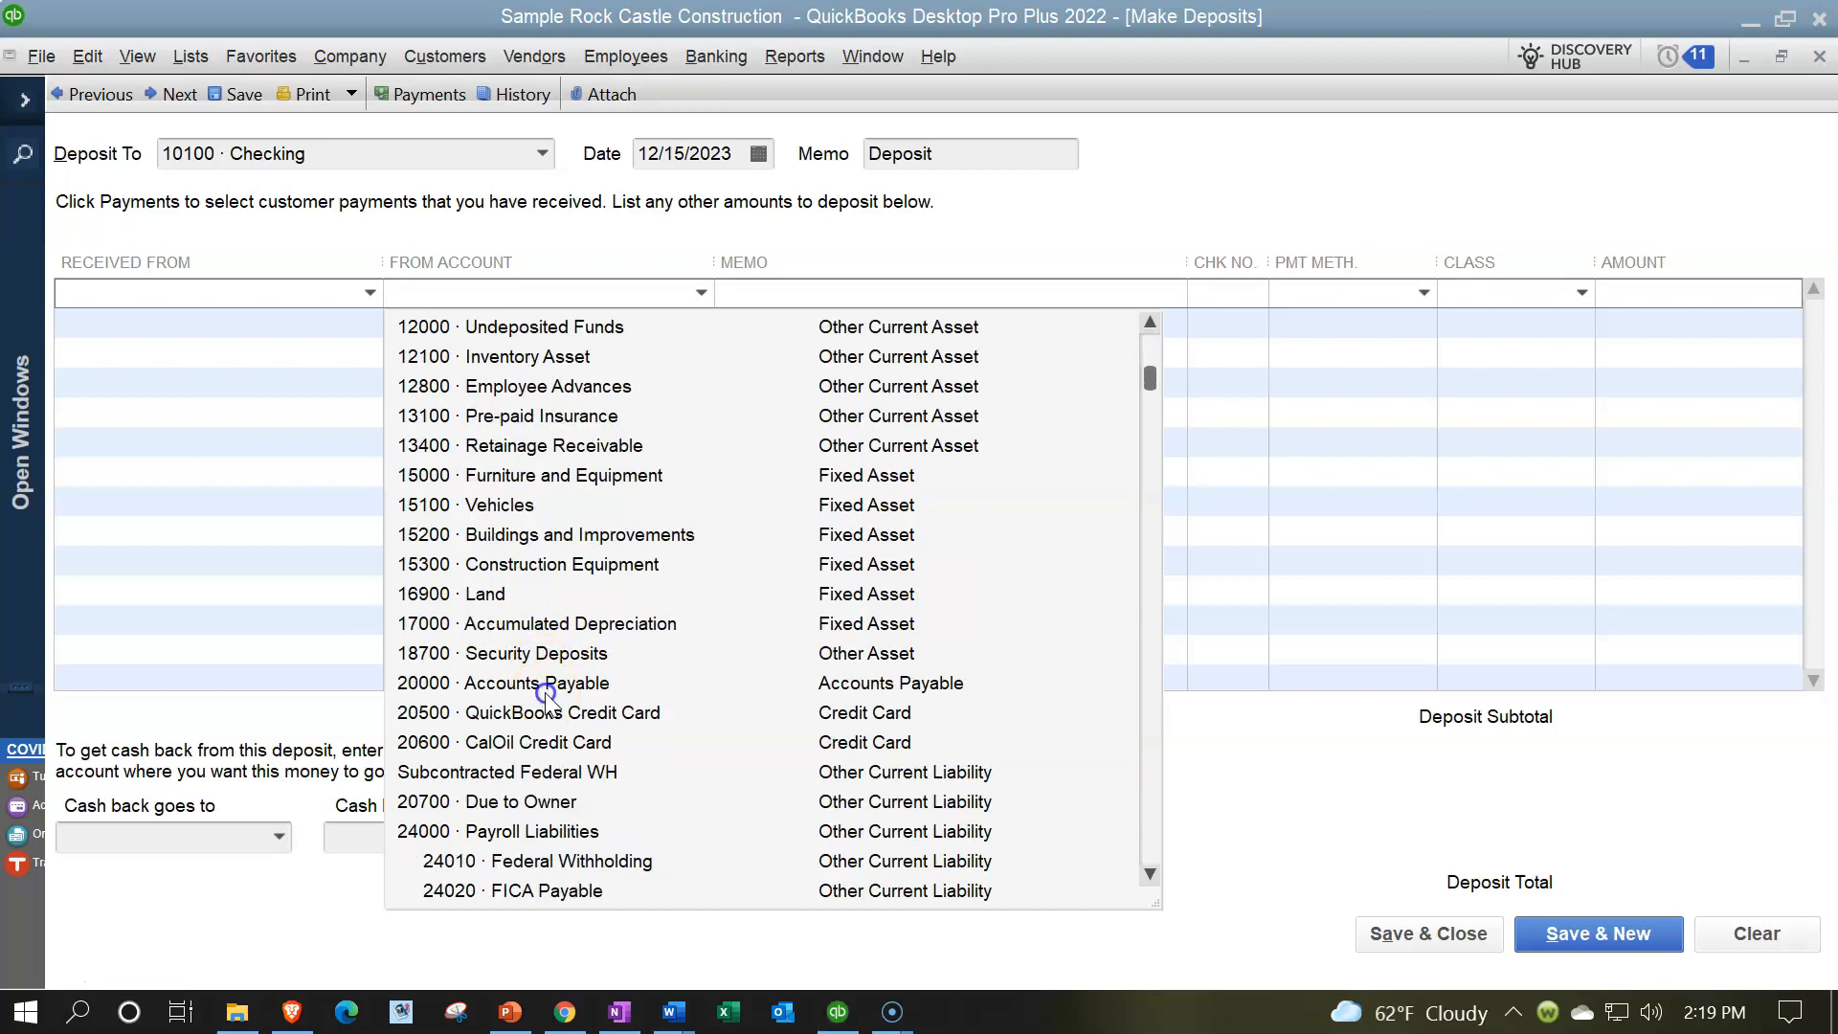
left_click(544, 687)
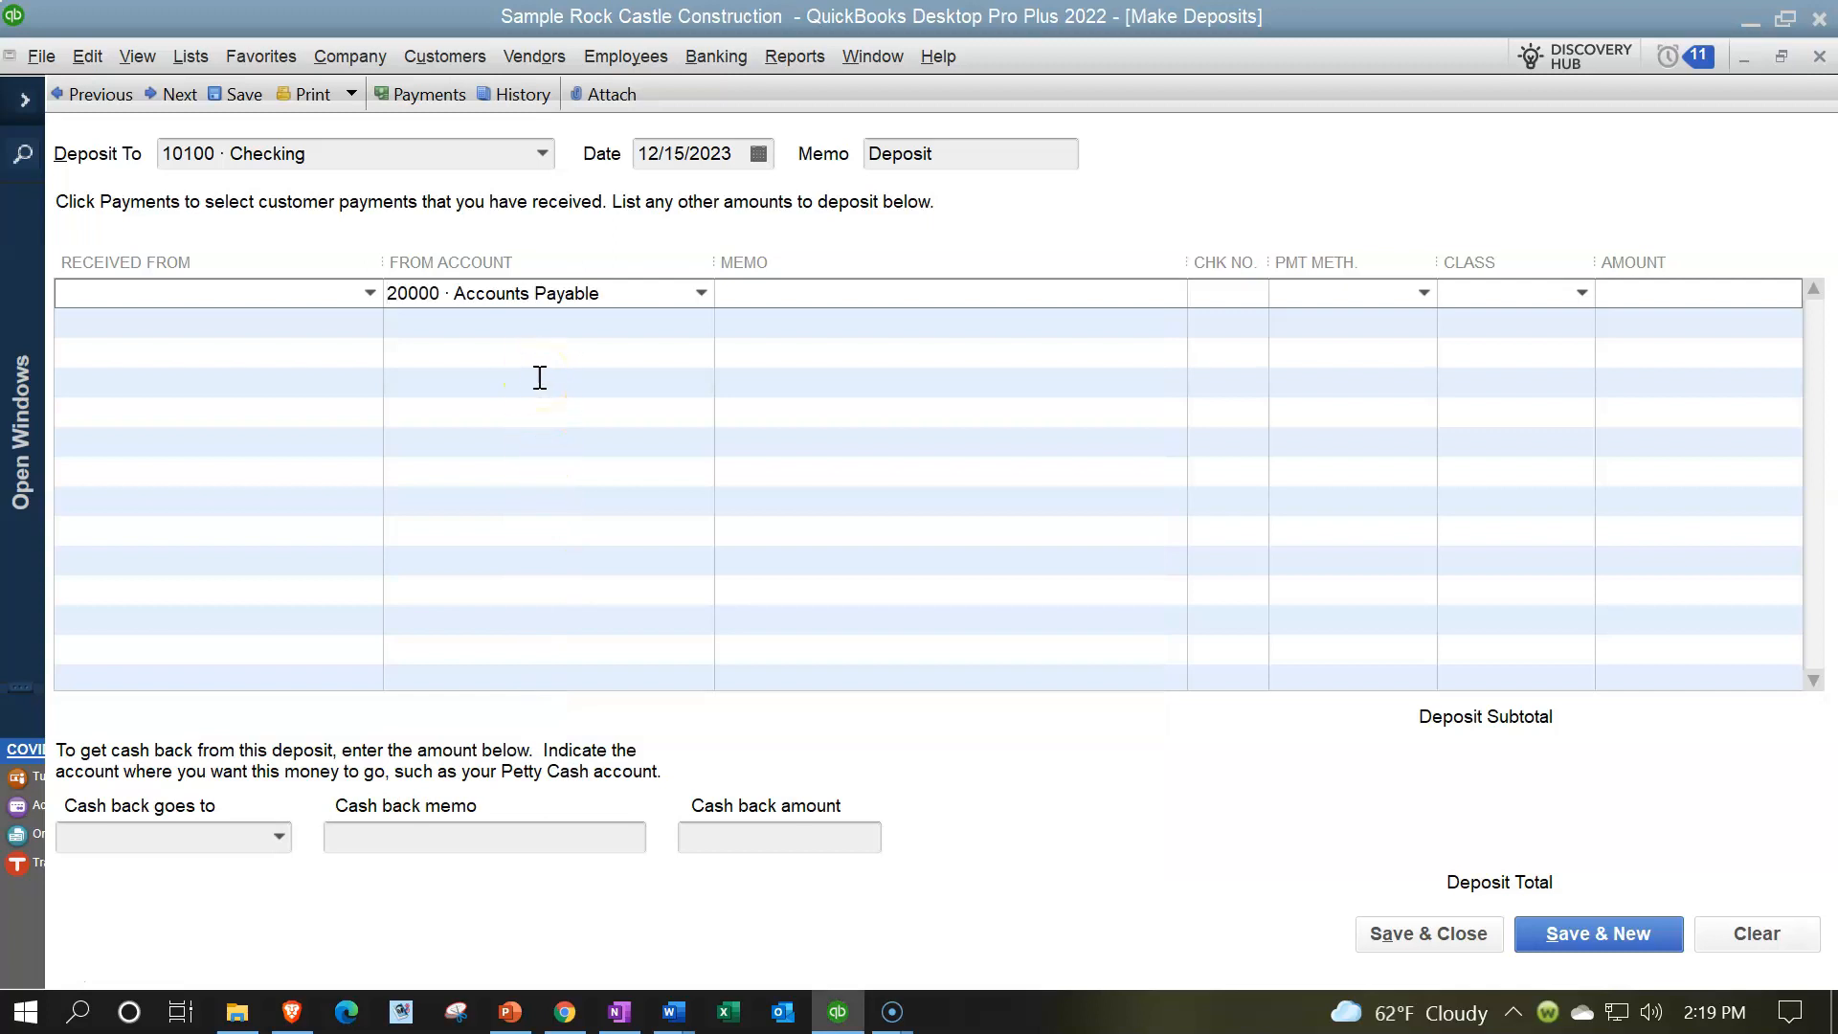
- Review the deposit's target account and source account, and close the deposit without recording it
left_click(503, 176)
left_click(553, 293)
left_click(1820, 57)
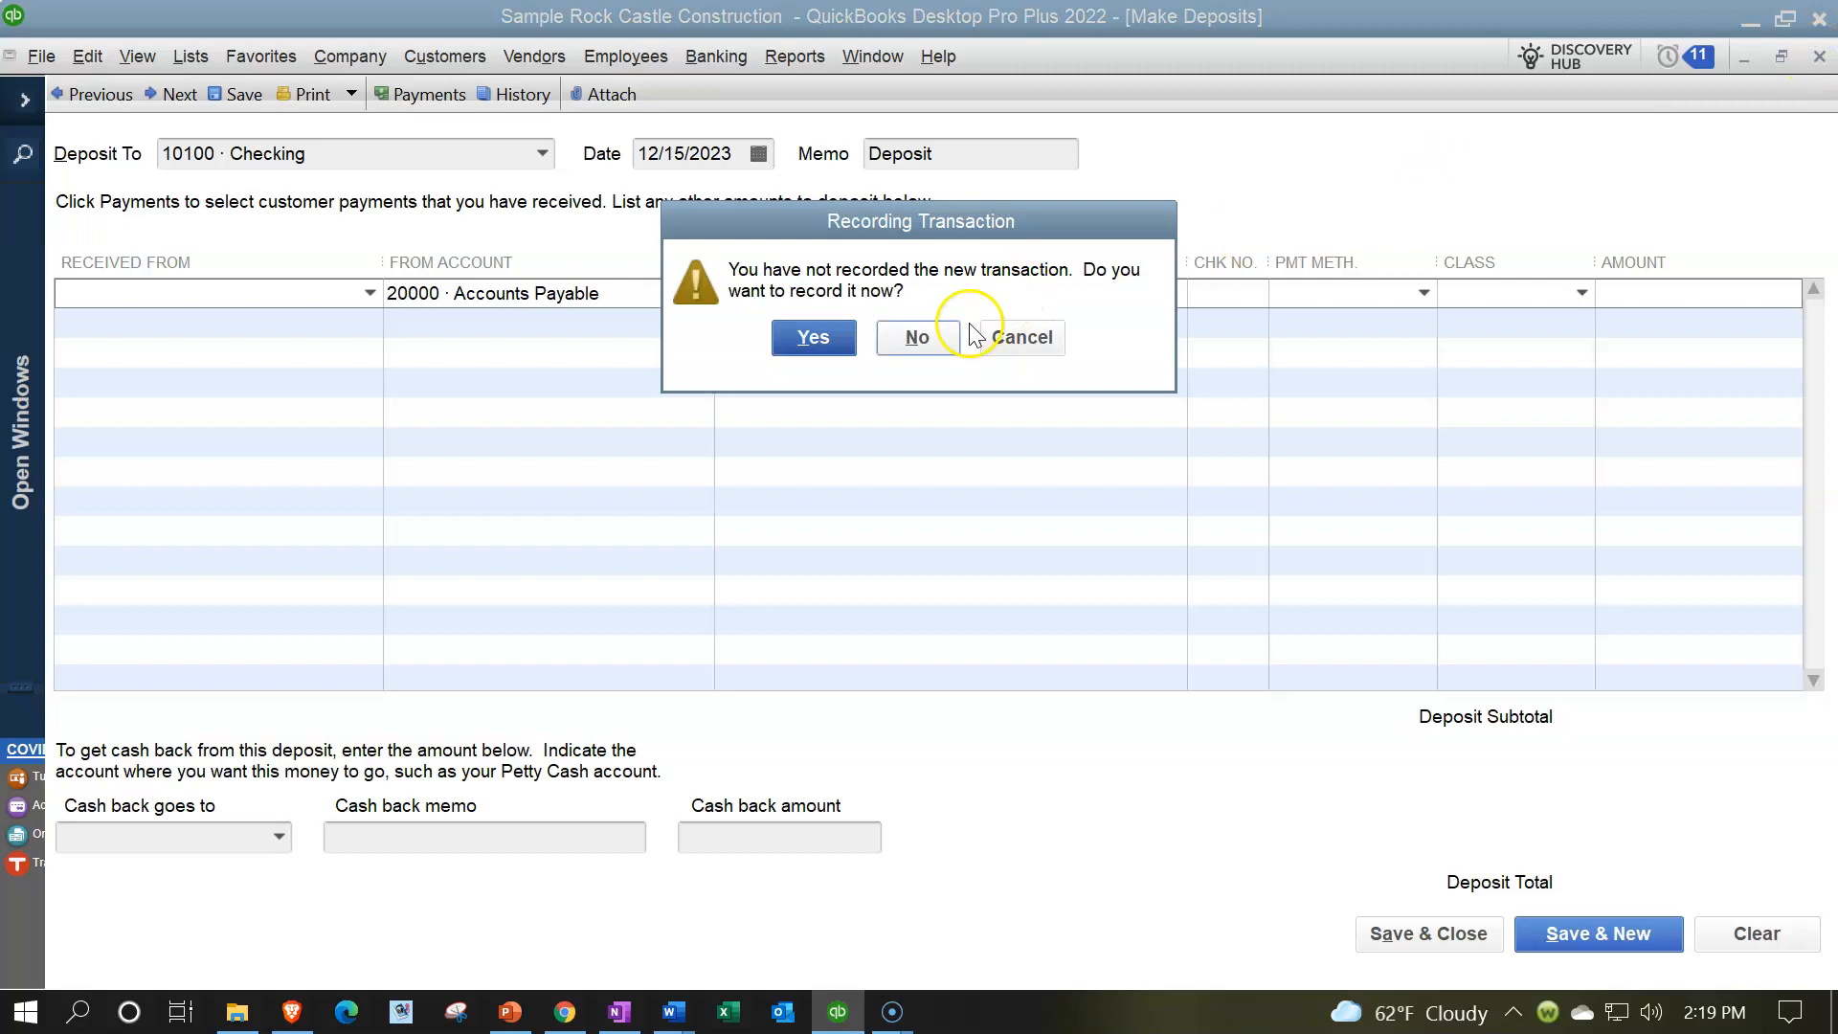
left_click(933, 337)
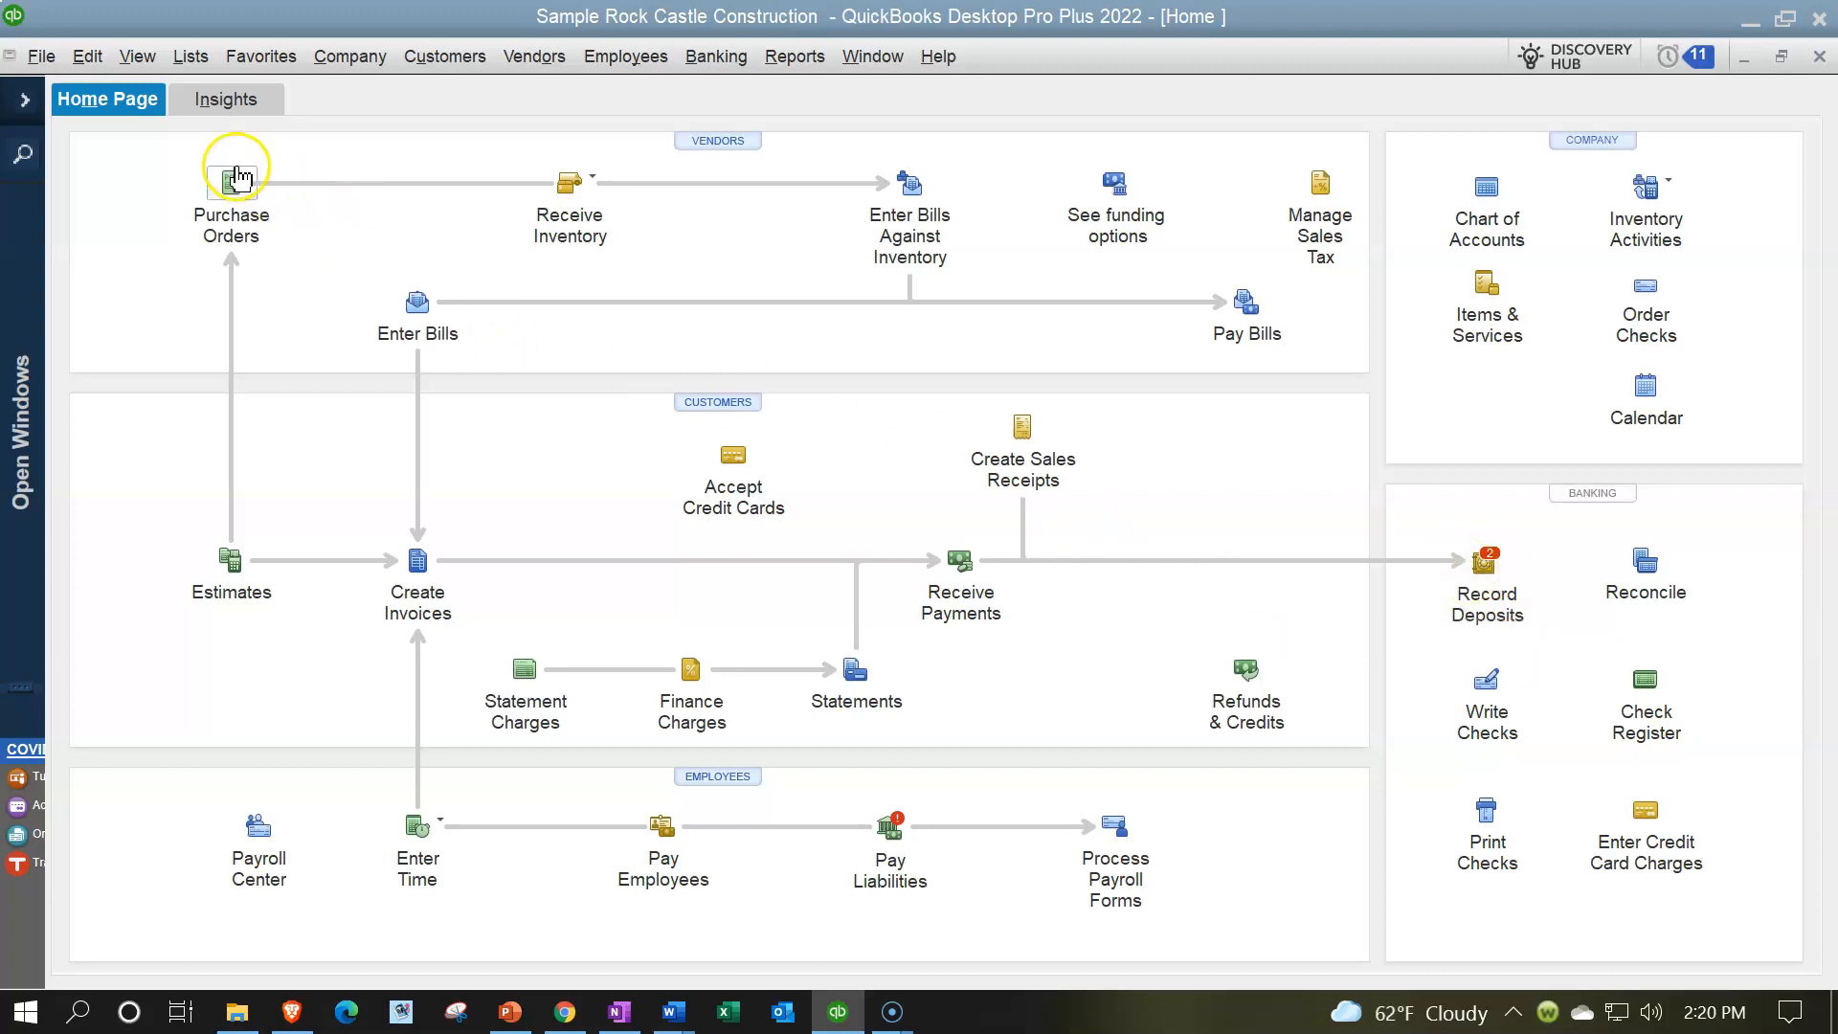
- Switch to the open Balance Sheet report and open the transaction detail behind the 10100 · Checking balance
left_click(21, 106)
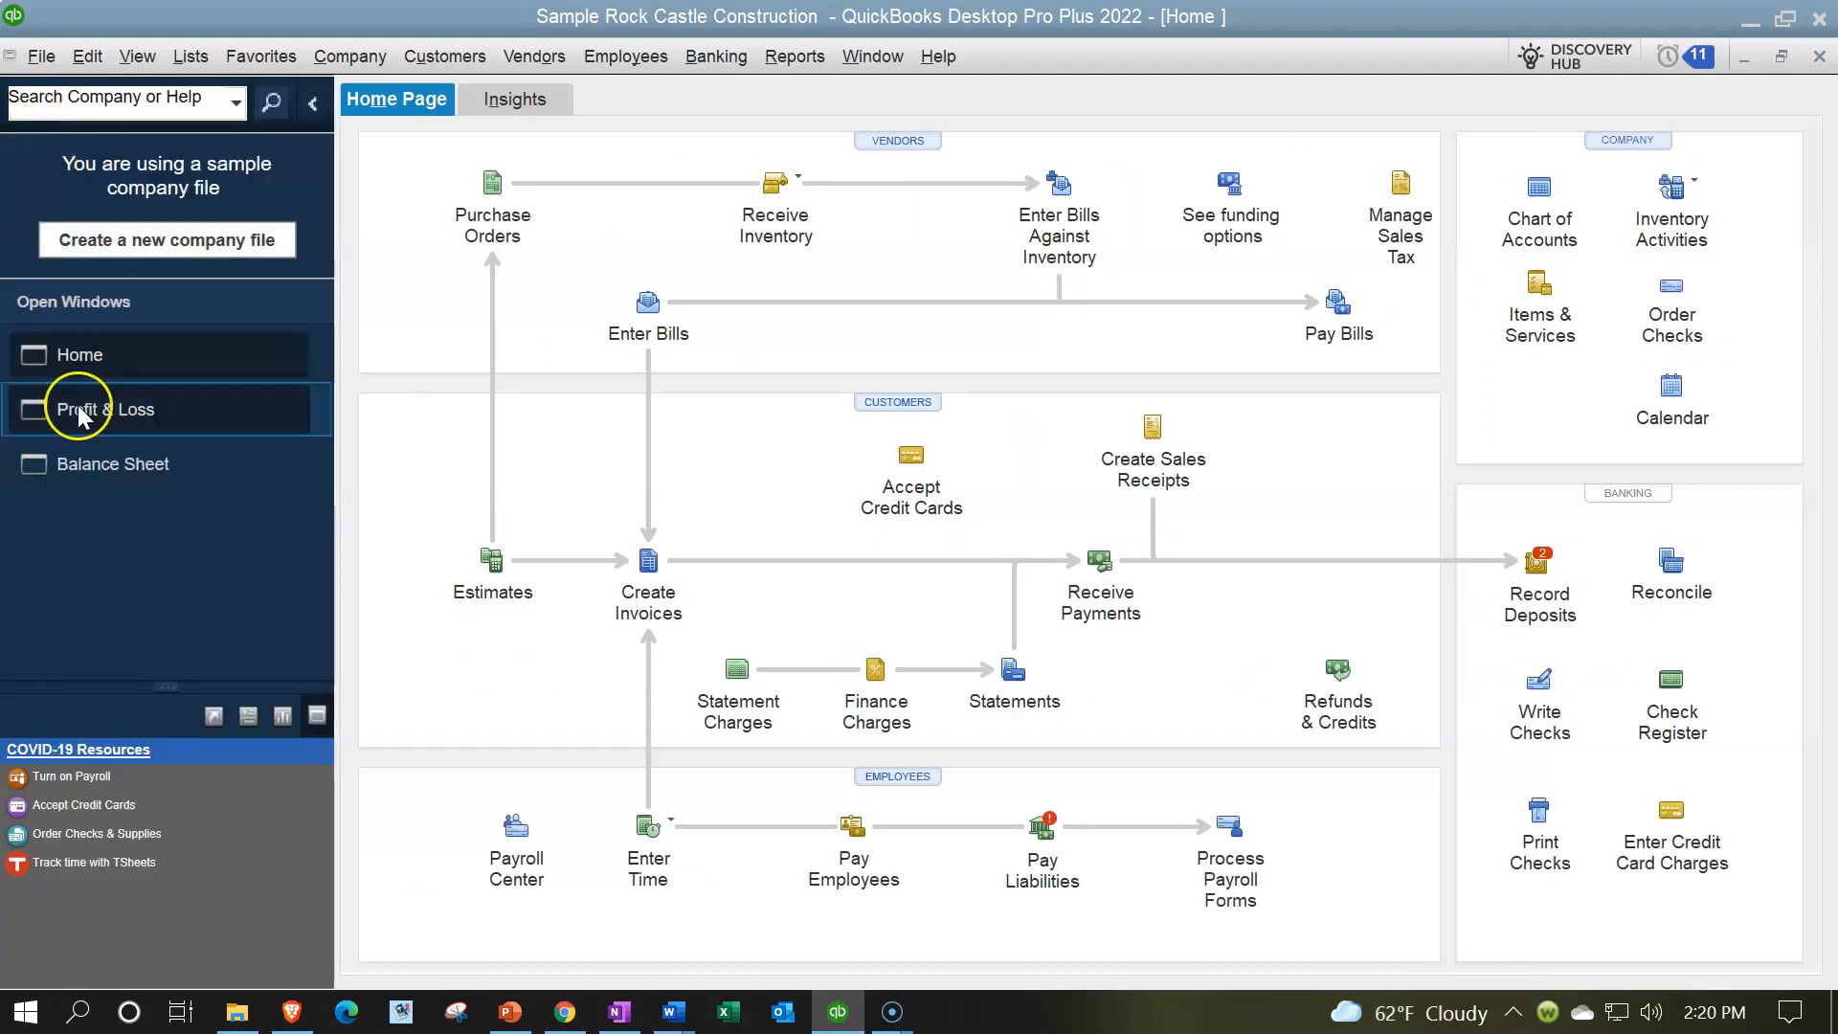
left_click(85, 463)
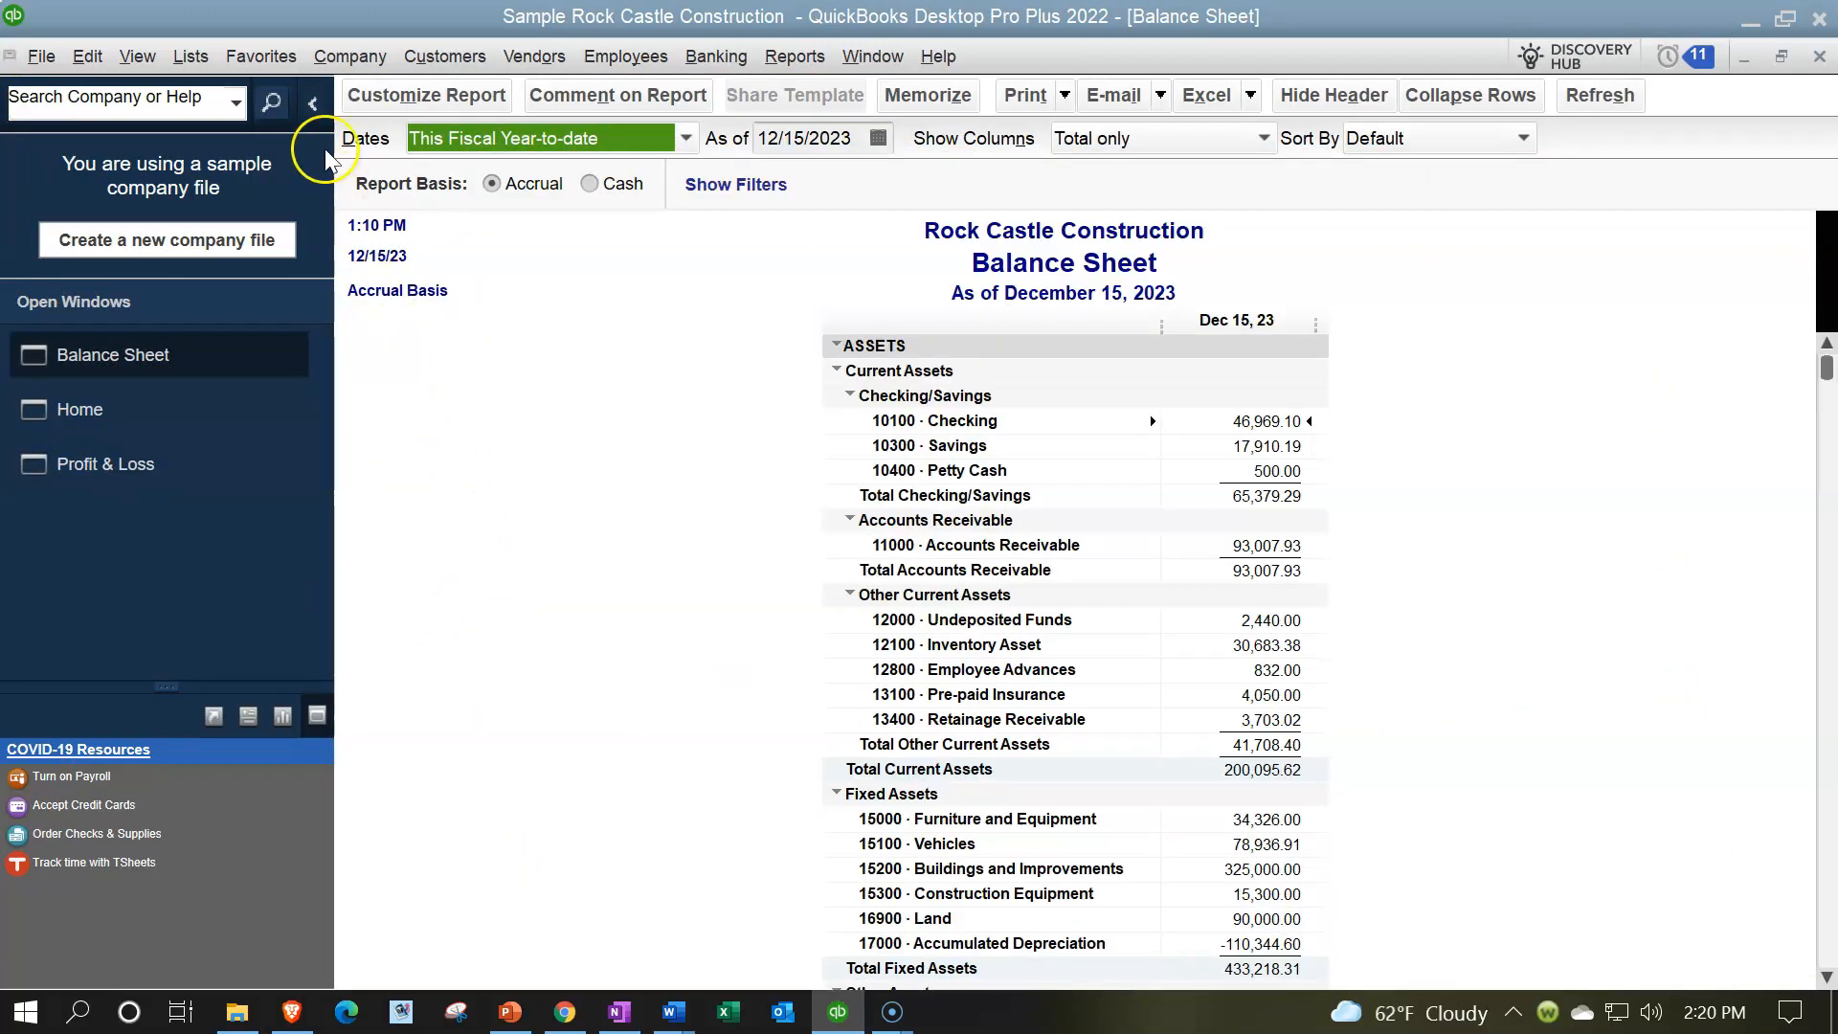
left_click(313, 103)
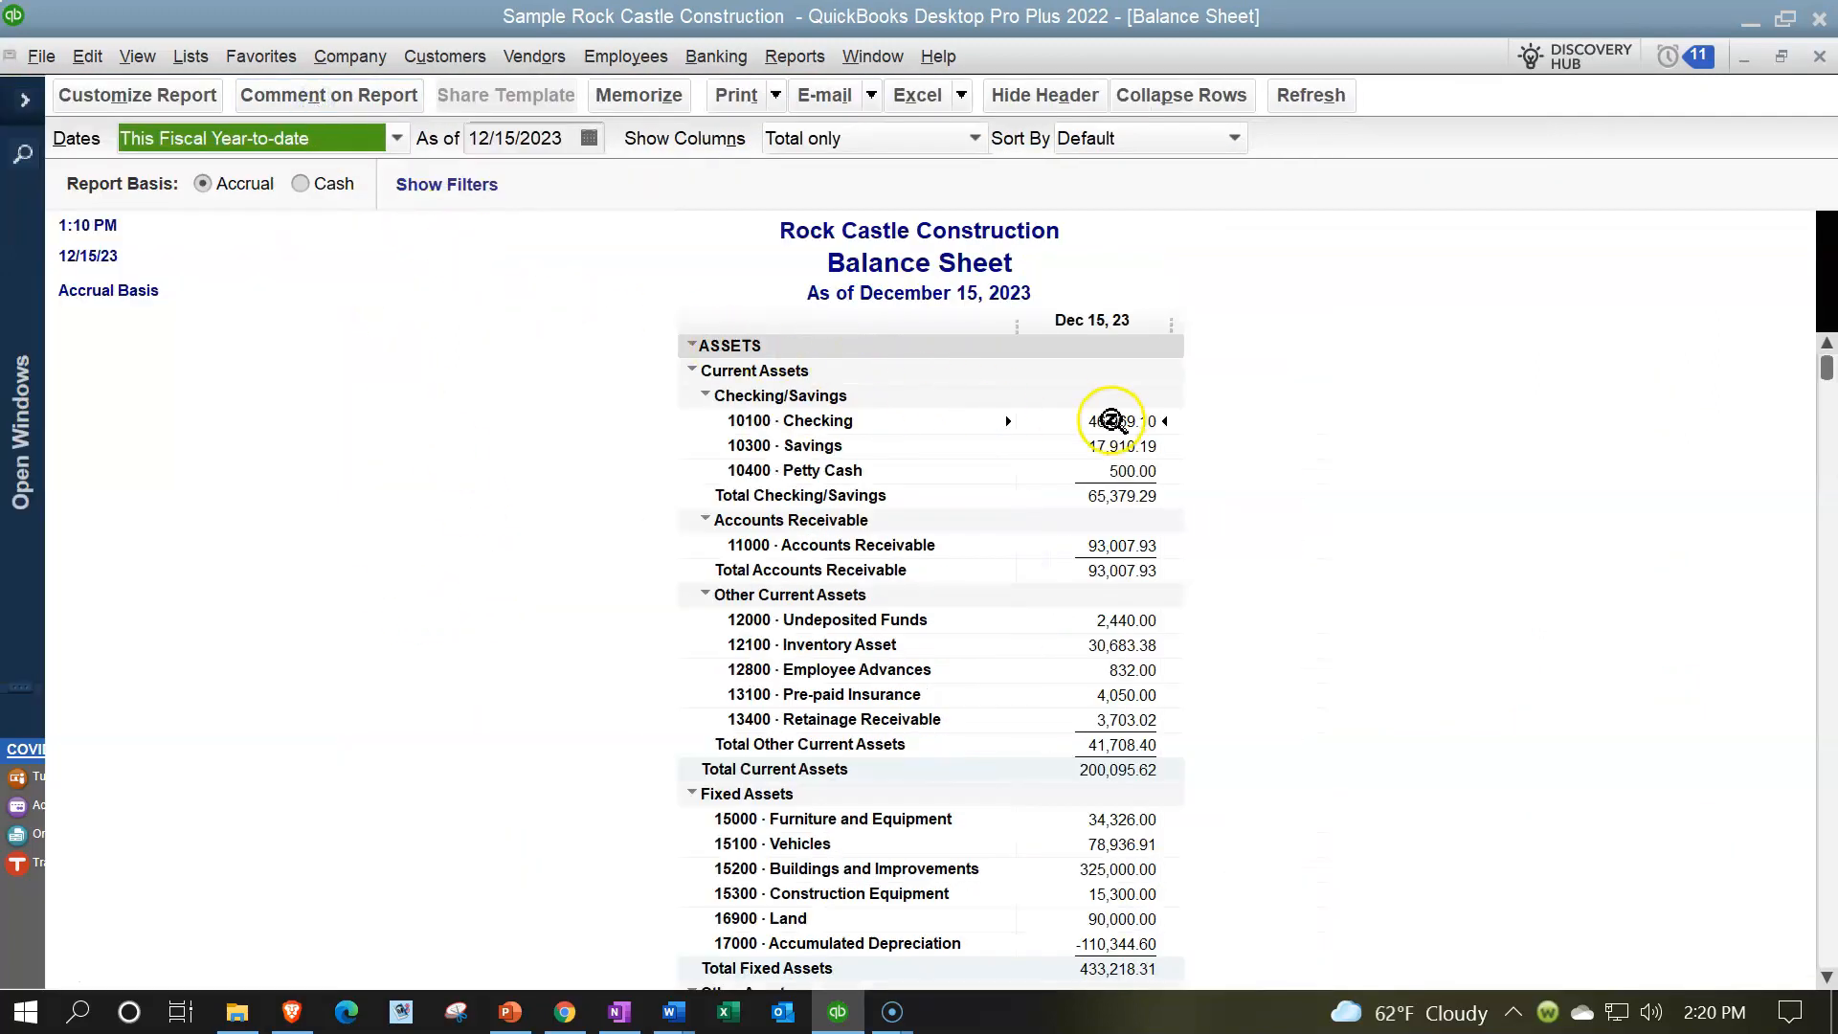
double_click(1110, 421)
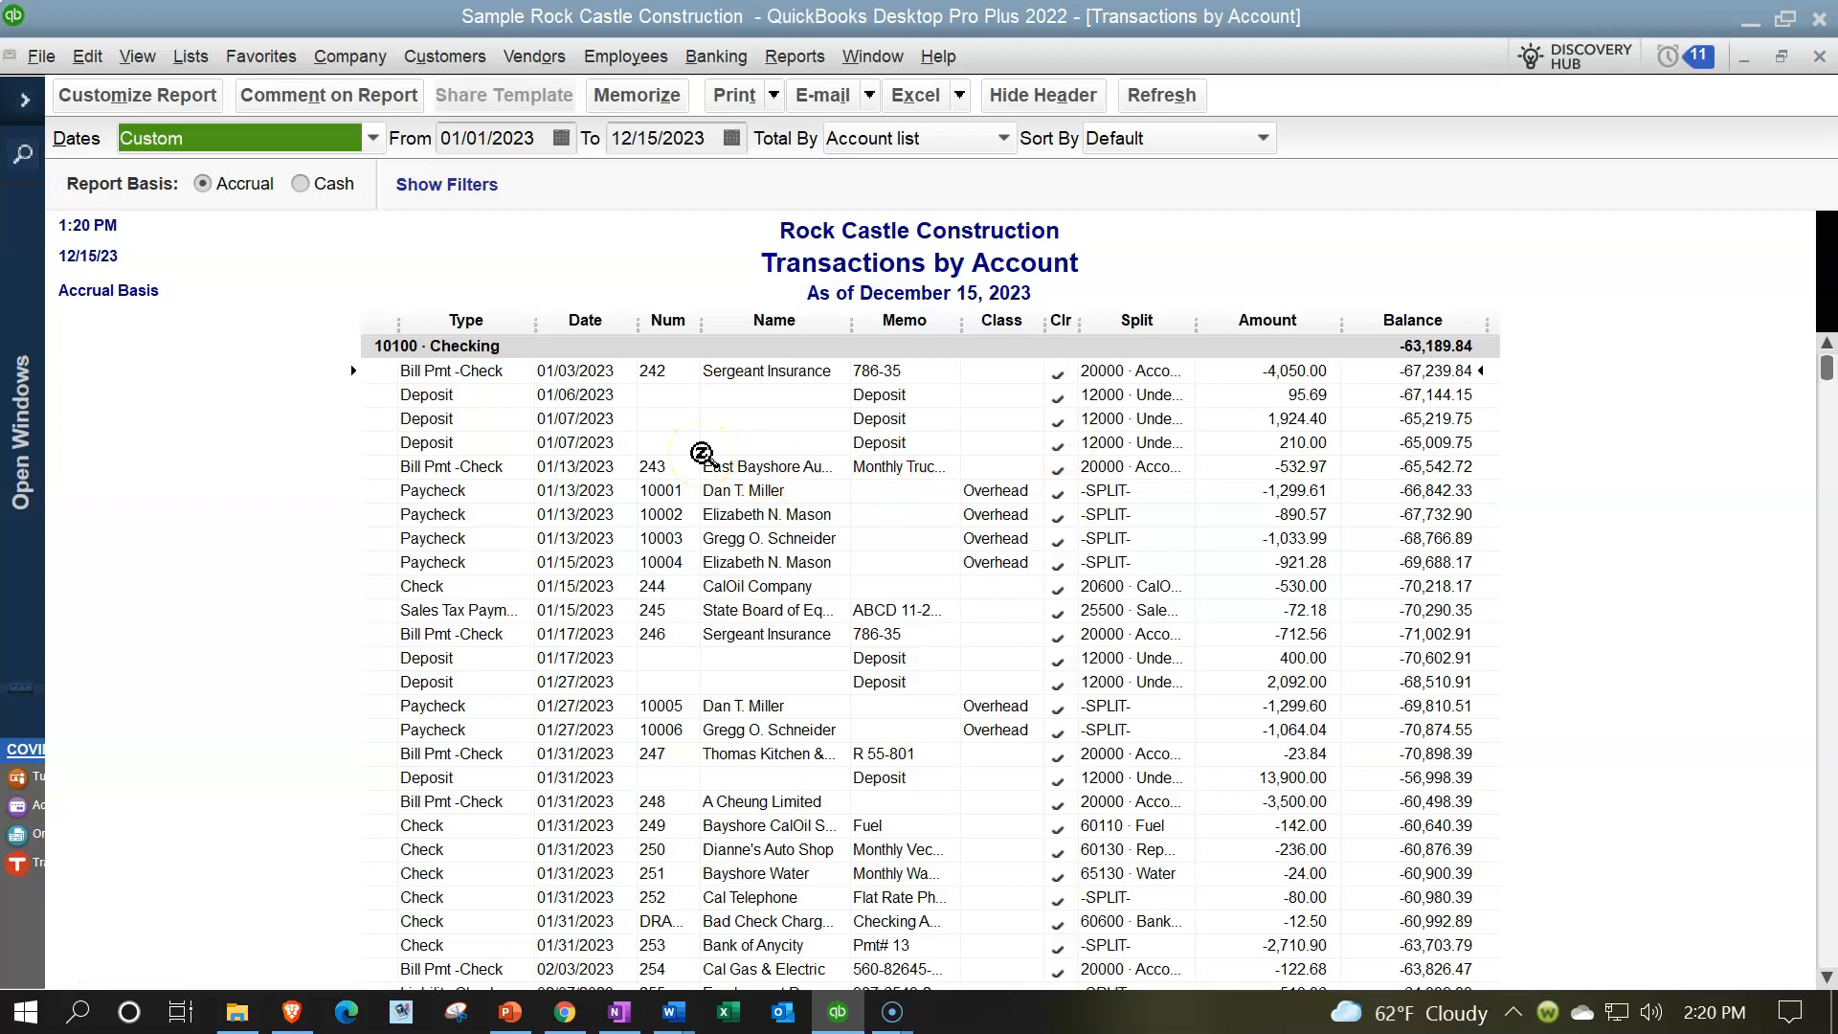
- Examine the 01/07/2023 deposit of 1,924.40 from the checking detail, and close both the deposit and the transaction report
left_click(497, 525)
left_click(494, 460)
left_click(467, 403)
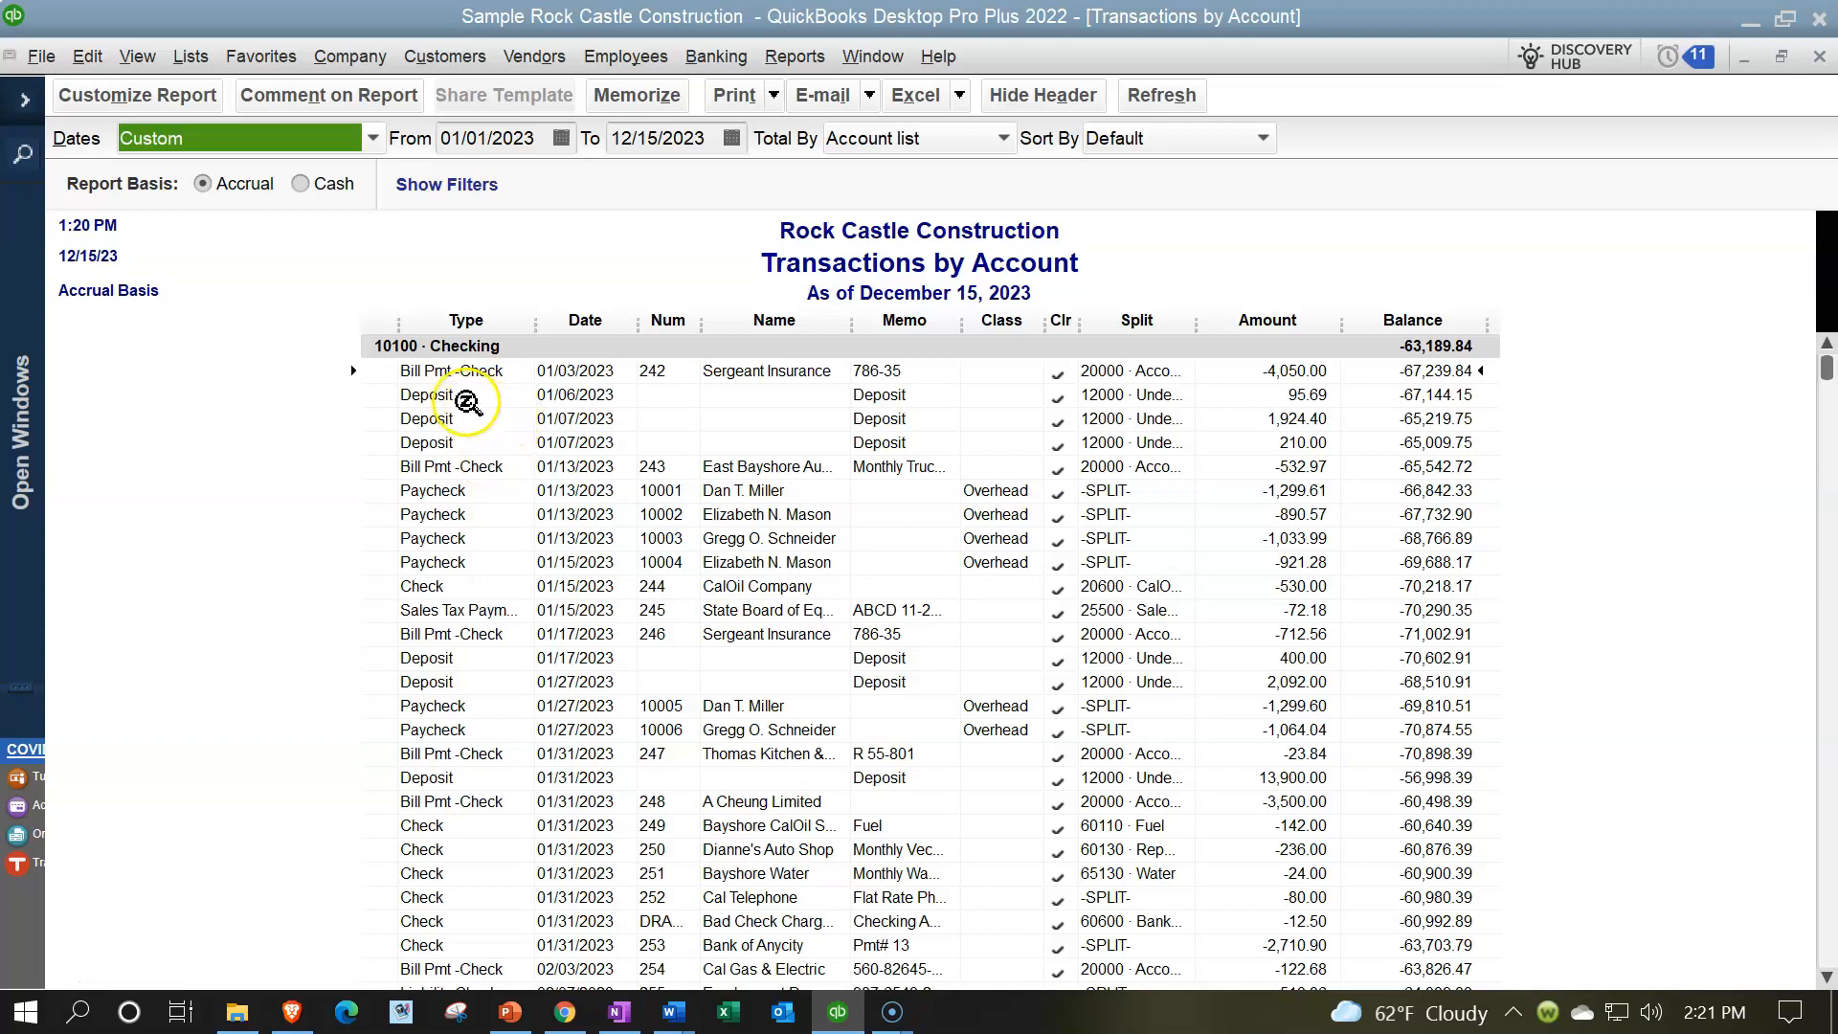
left_click(469, 419)
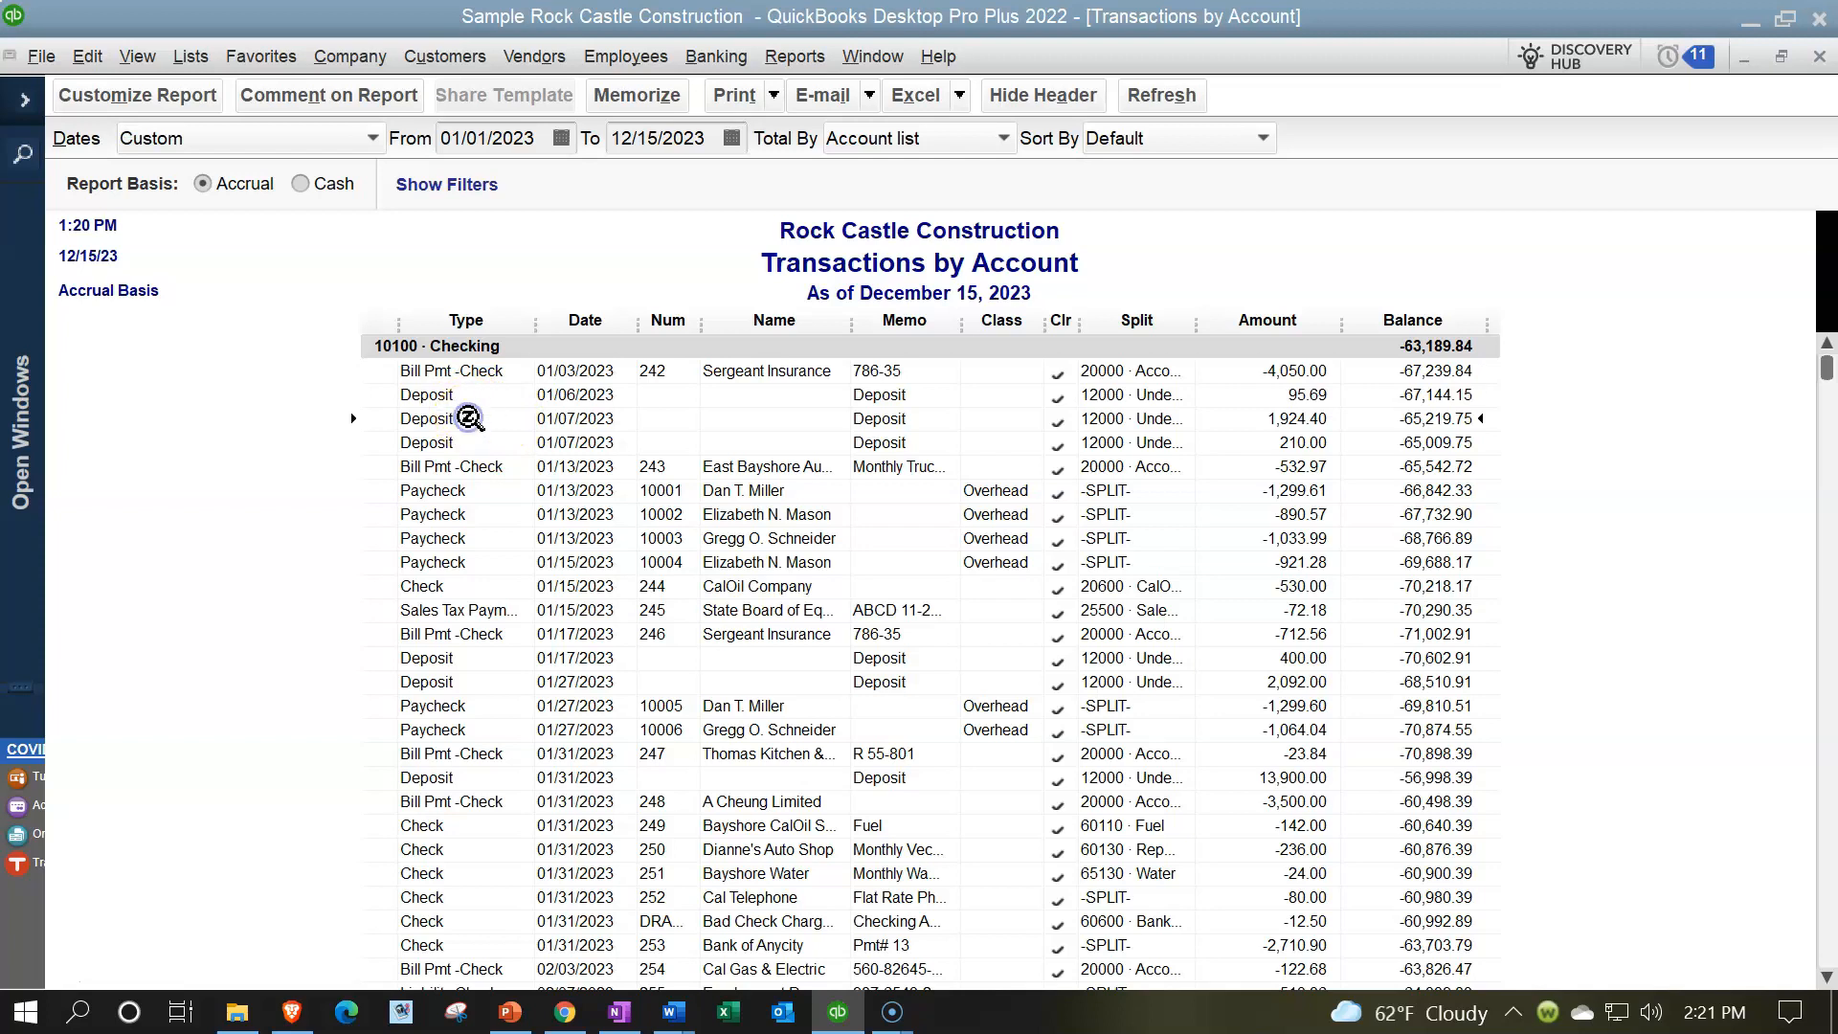
left_click(1270, 421)
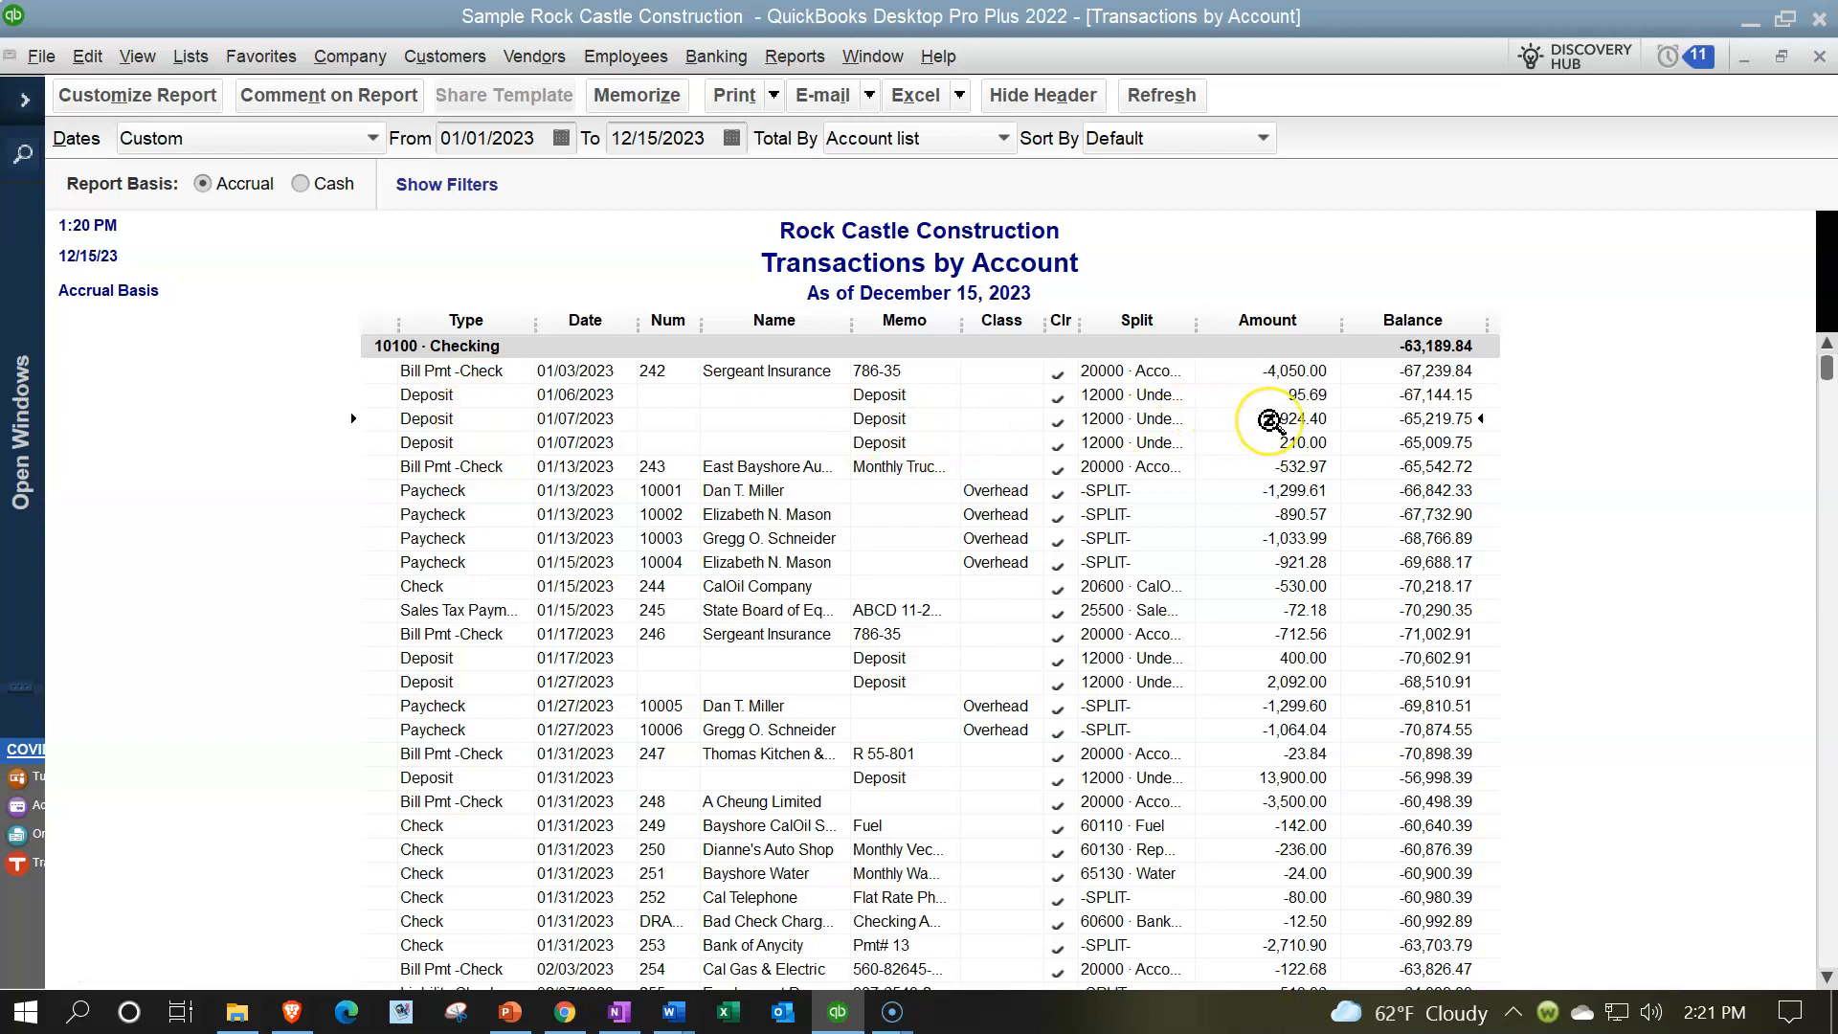
double_click(1270, 422)
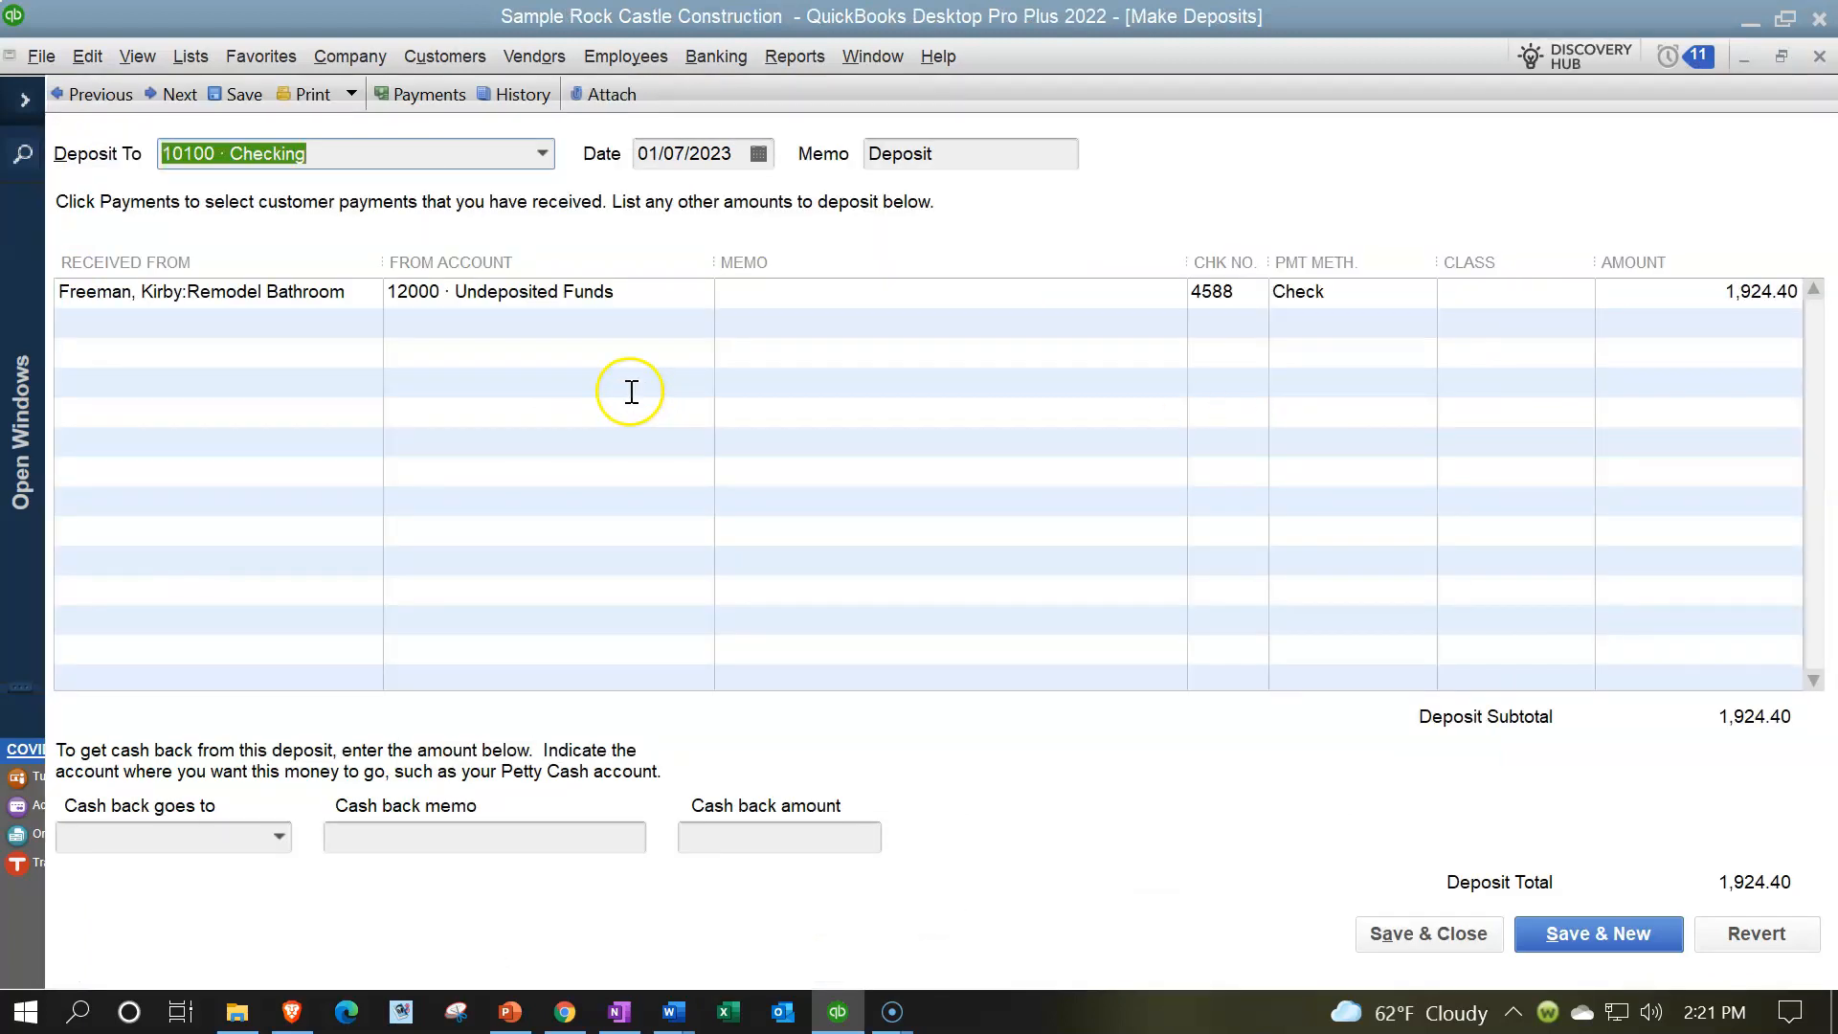
left_click(1821, 57)
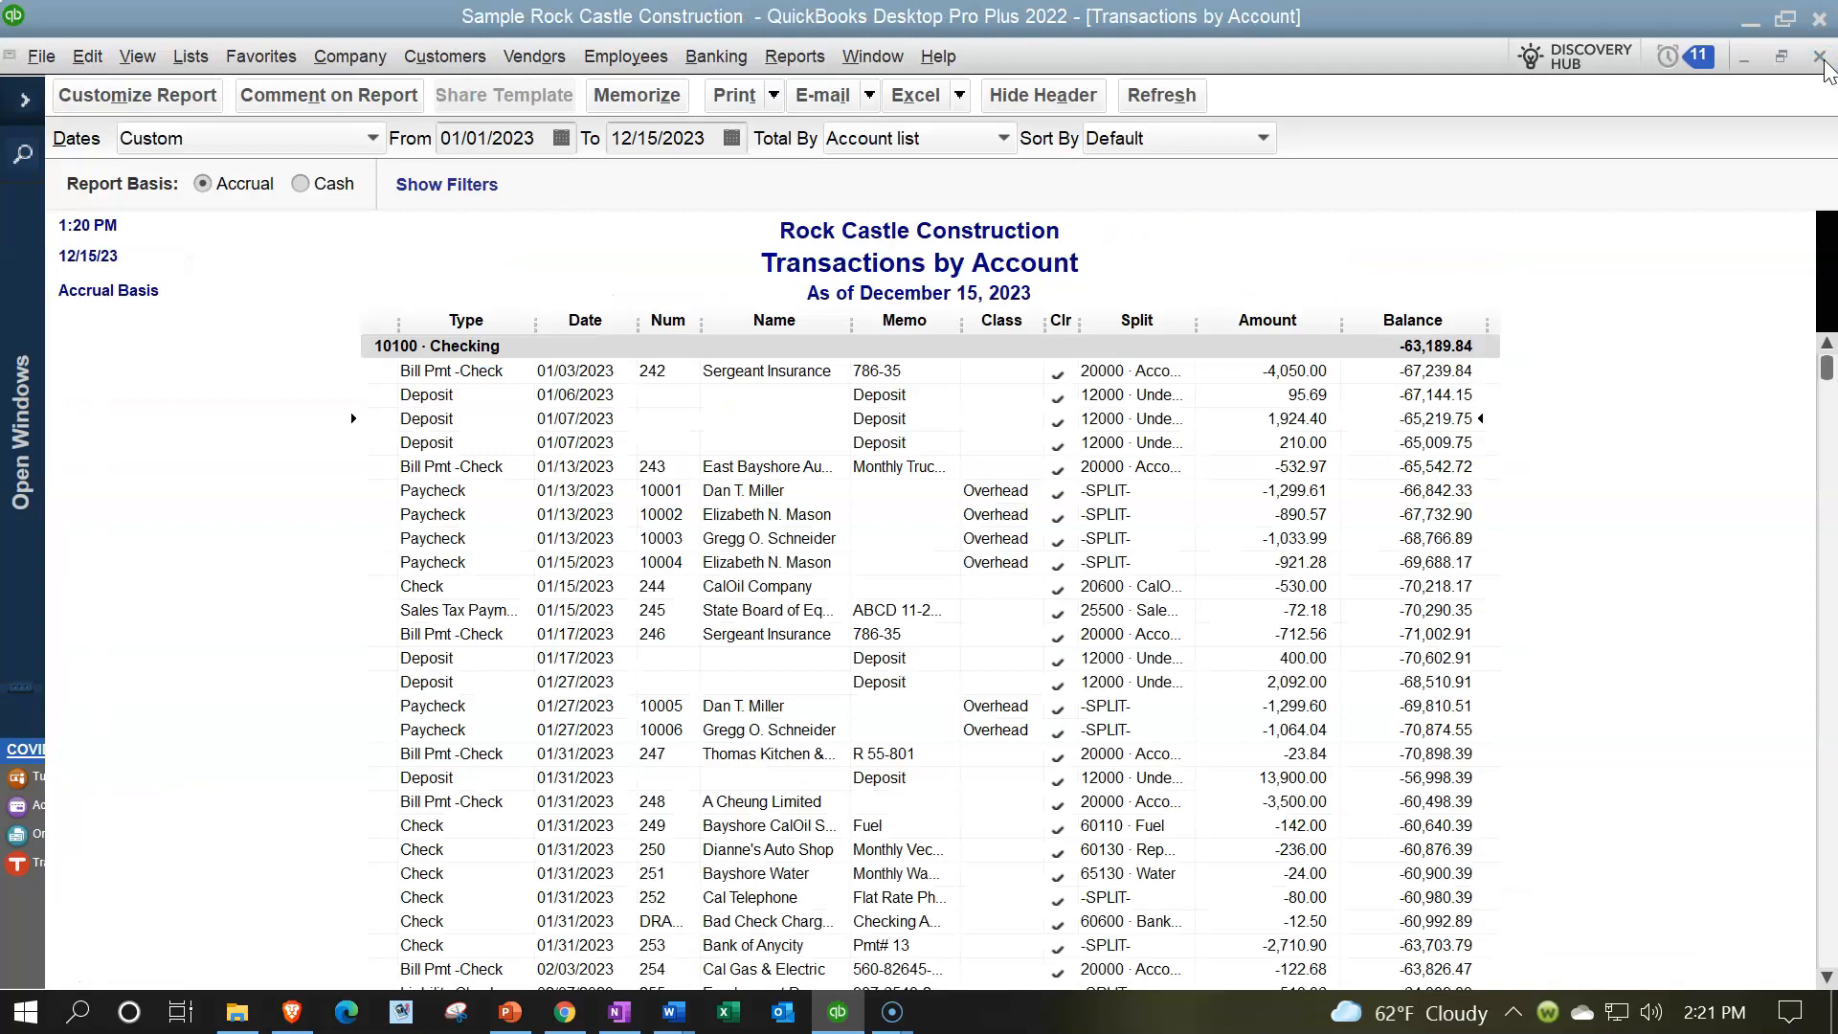
left_click(1819, 57)
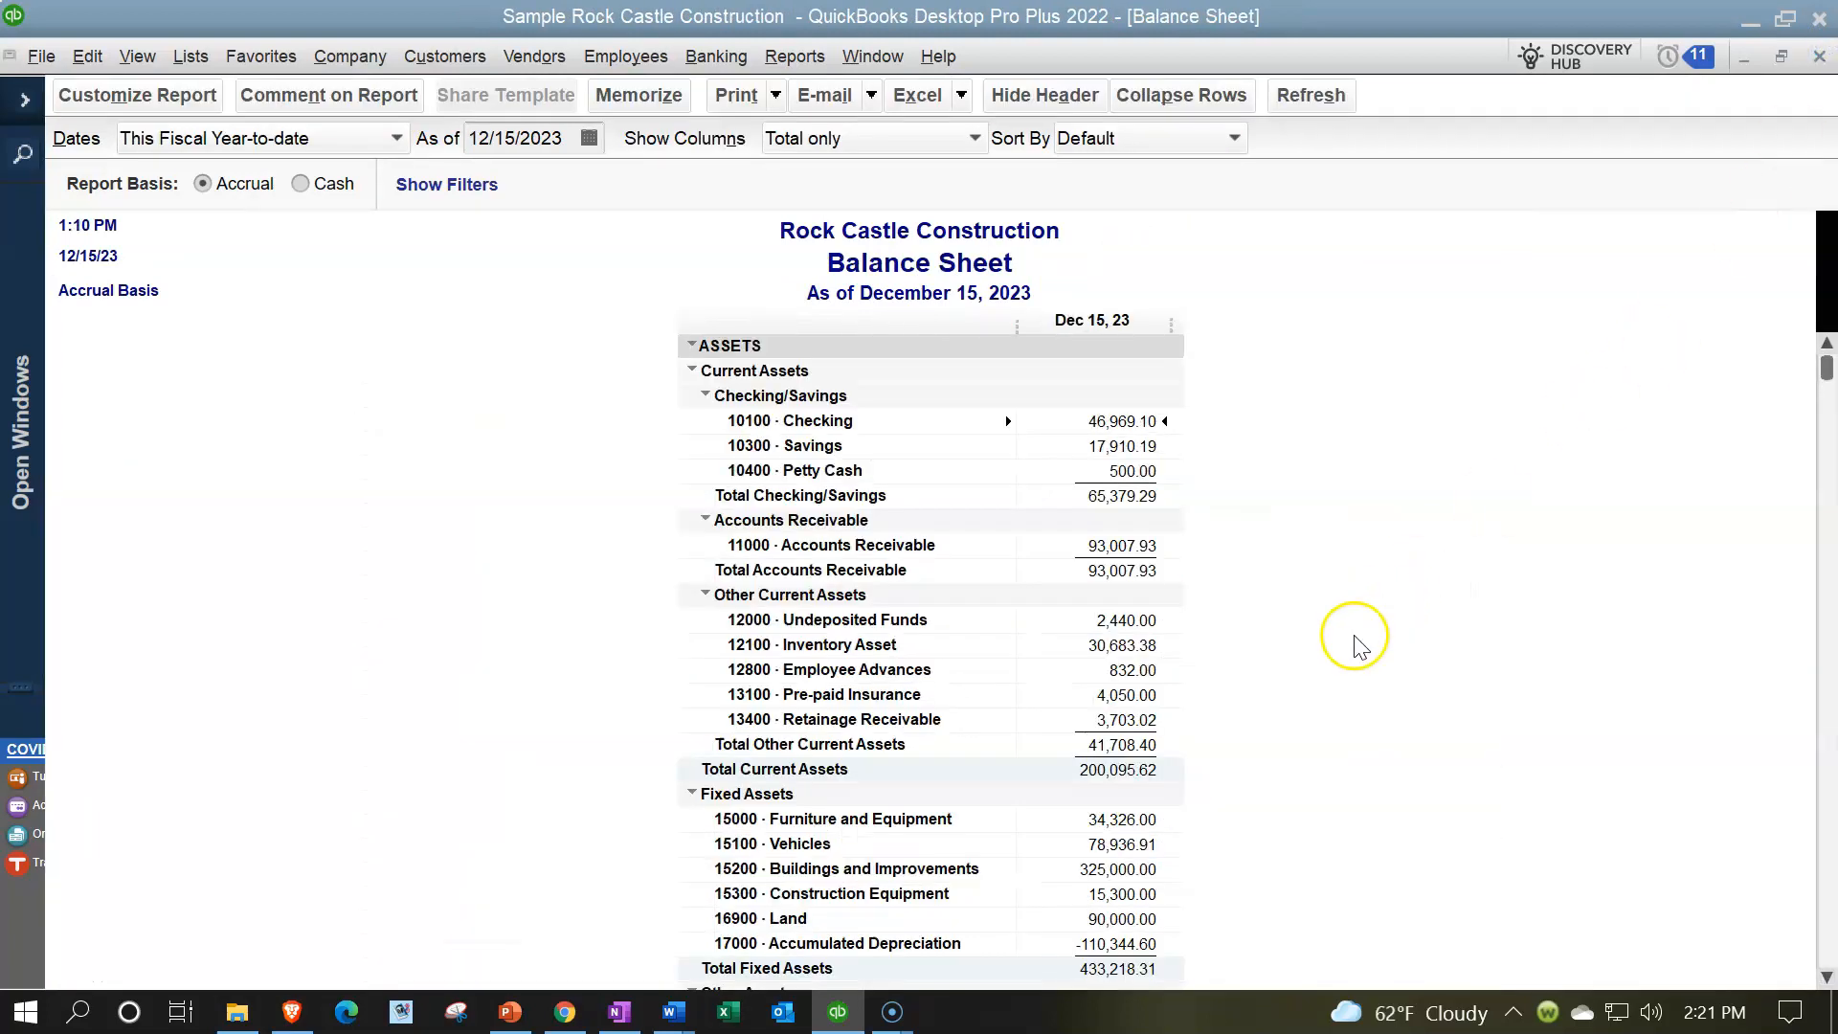
- Open the transaction detail behind 12000 · Undeposited Funds and examine its payments and matching deposits
left_click(1111, 623)
double_click(1136, 617)
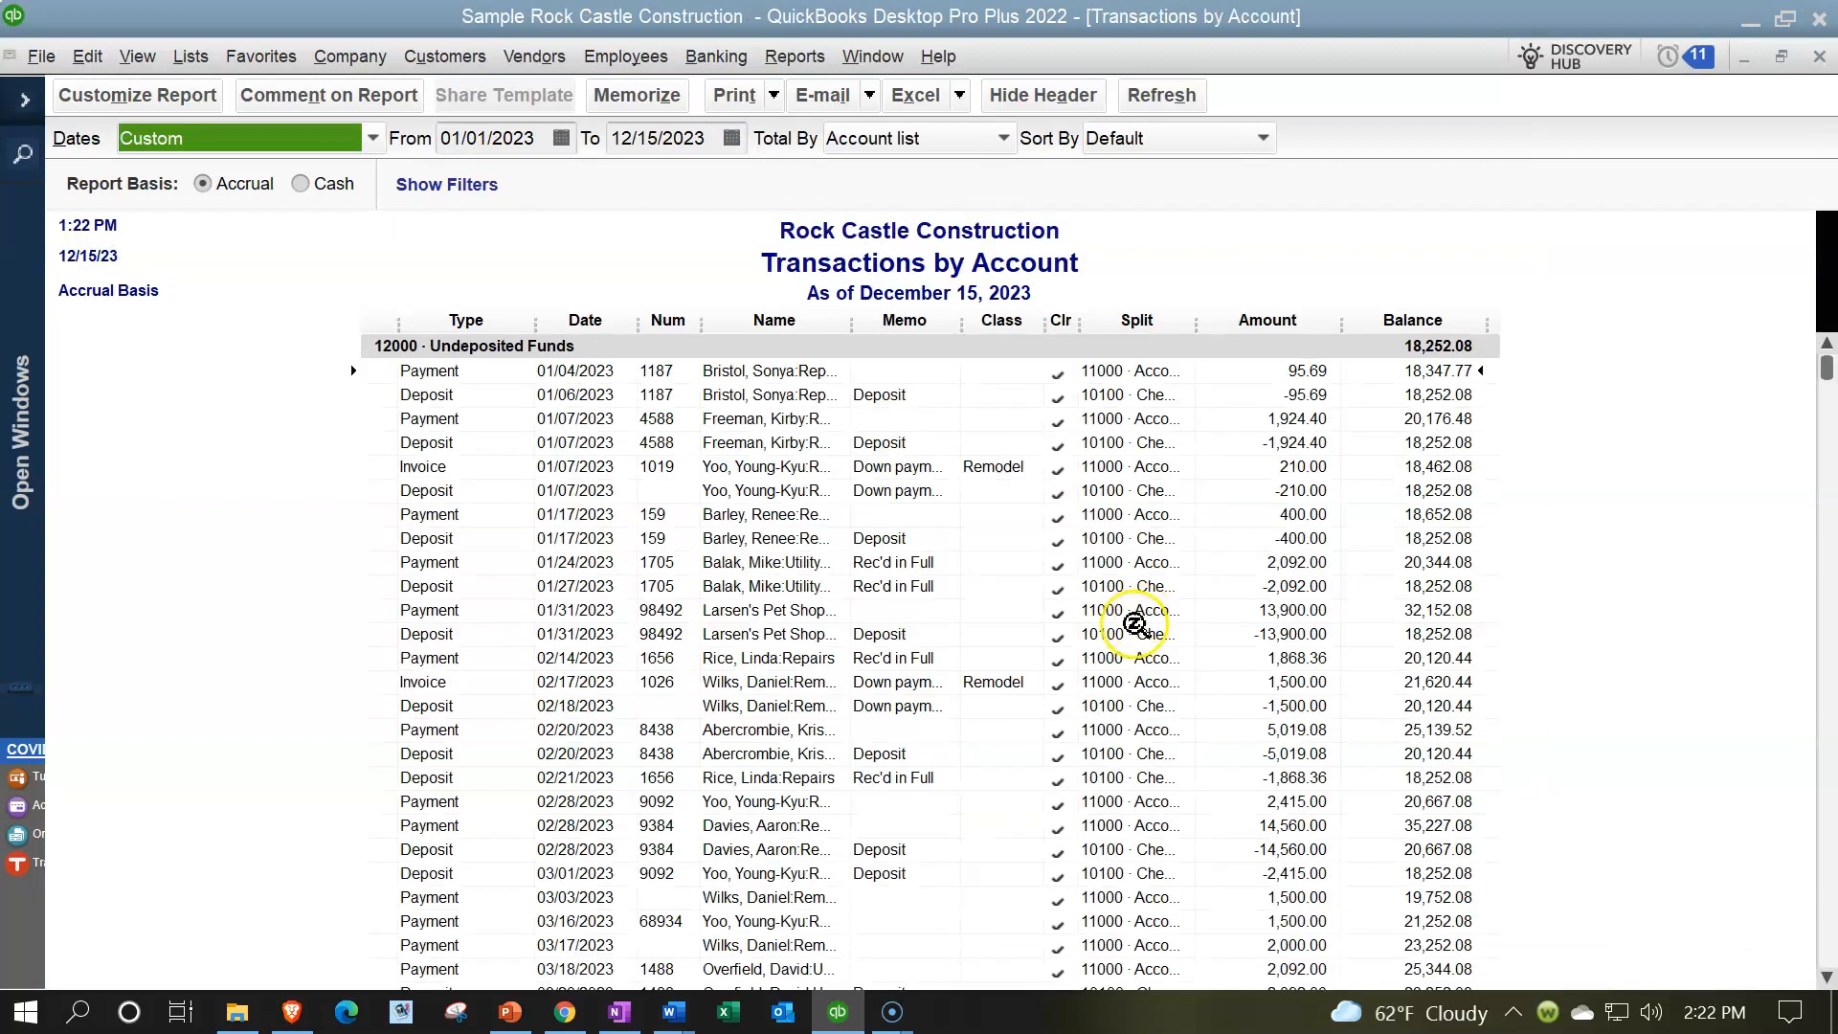
left_click(1273, 376)
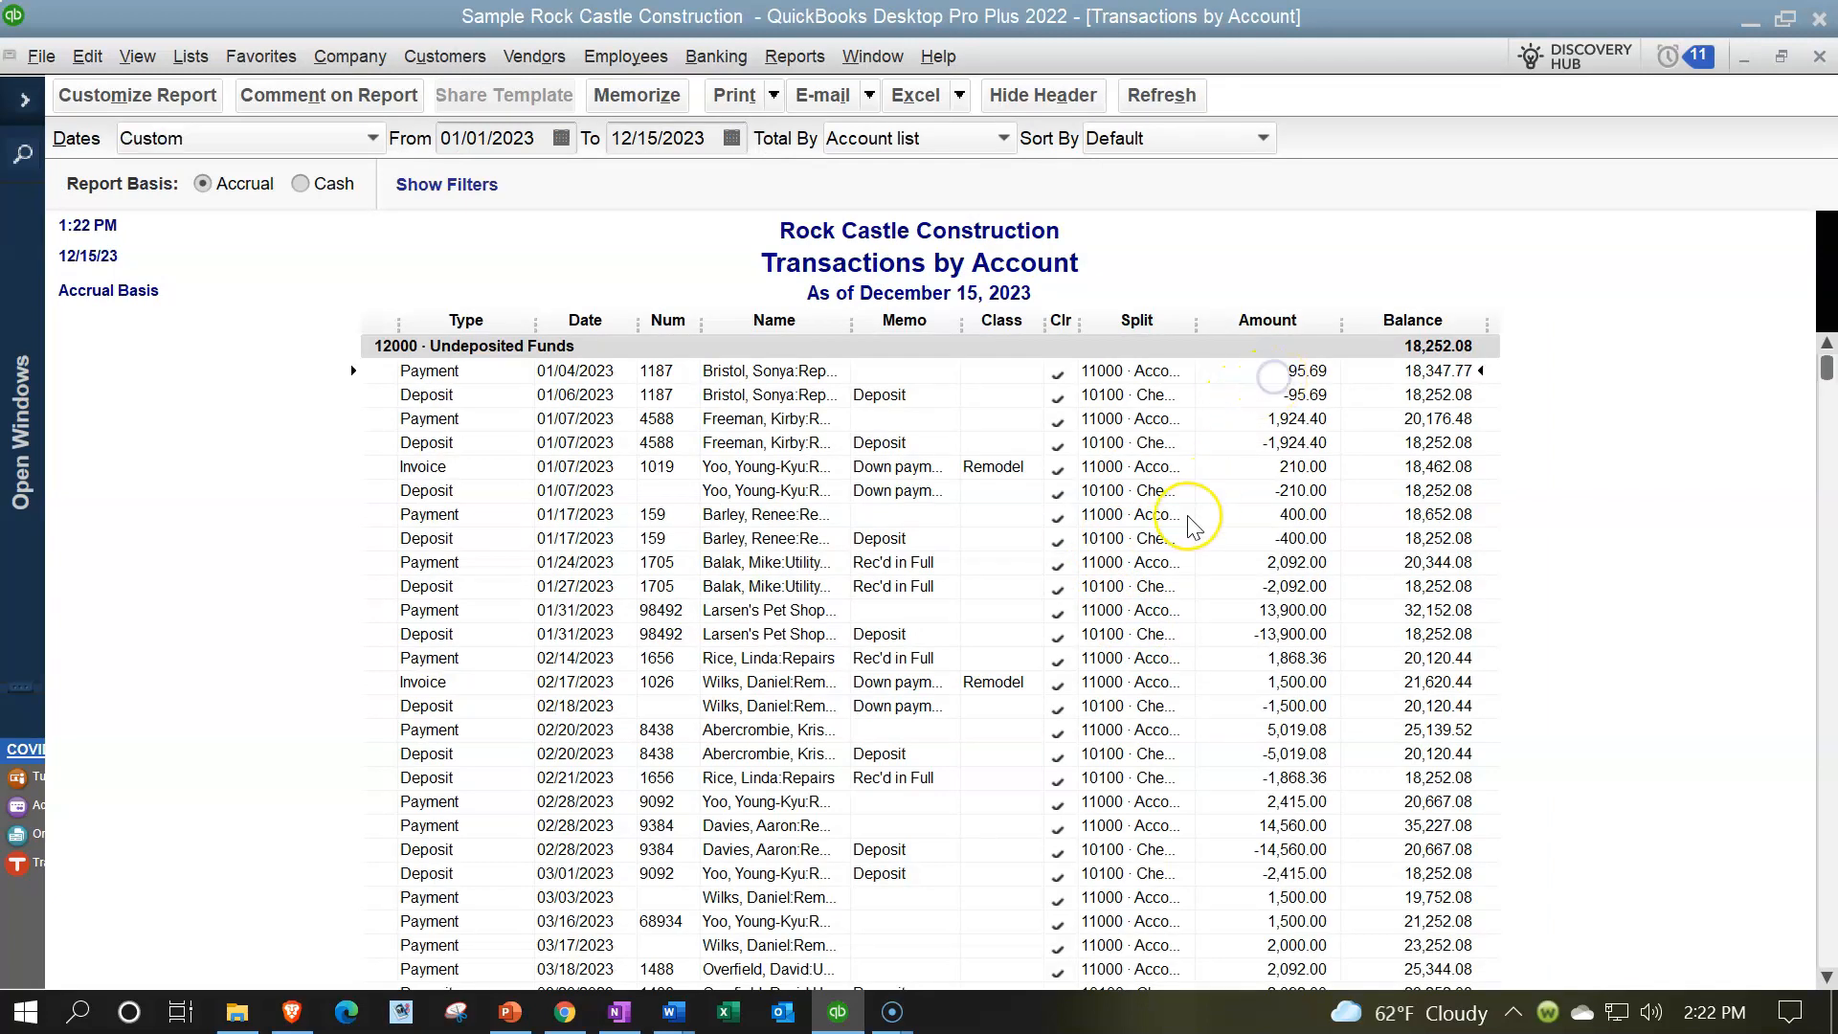
scroll(1192, 526, "down", 8)
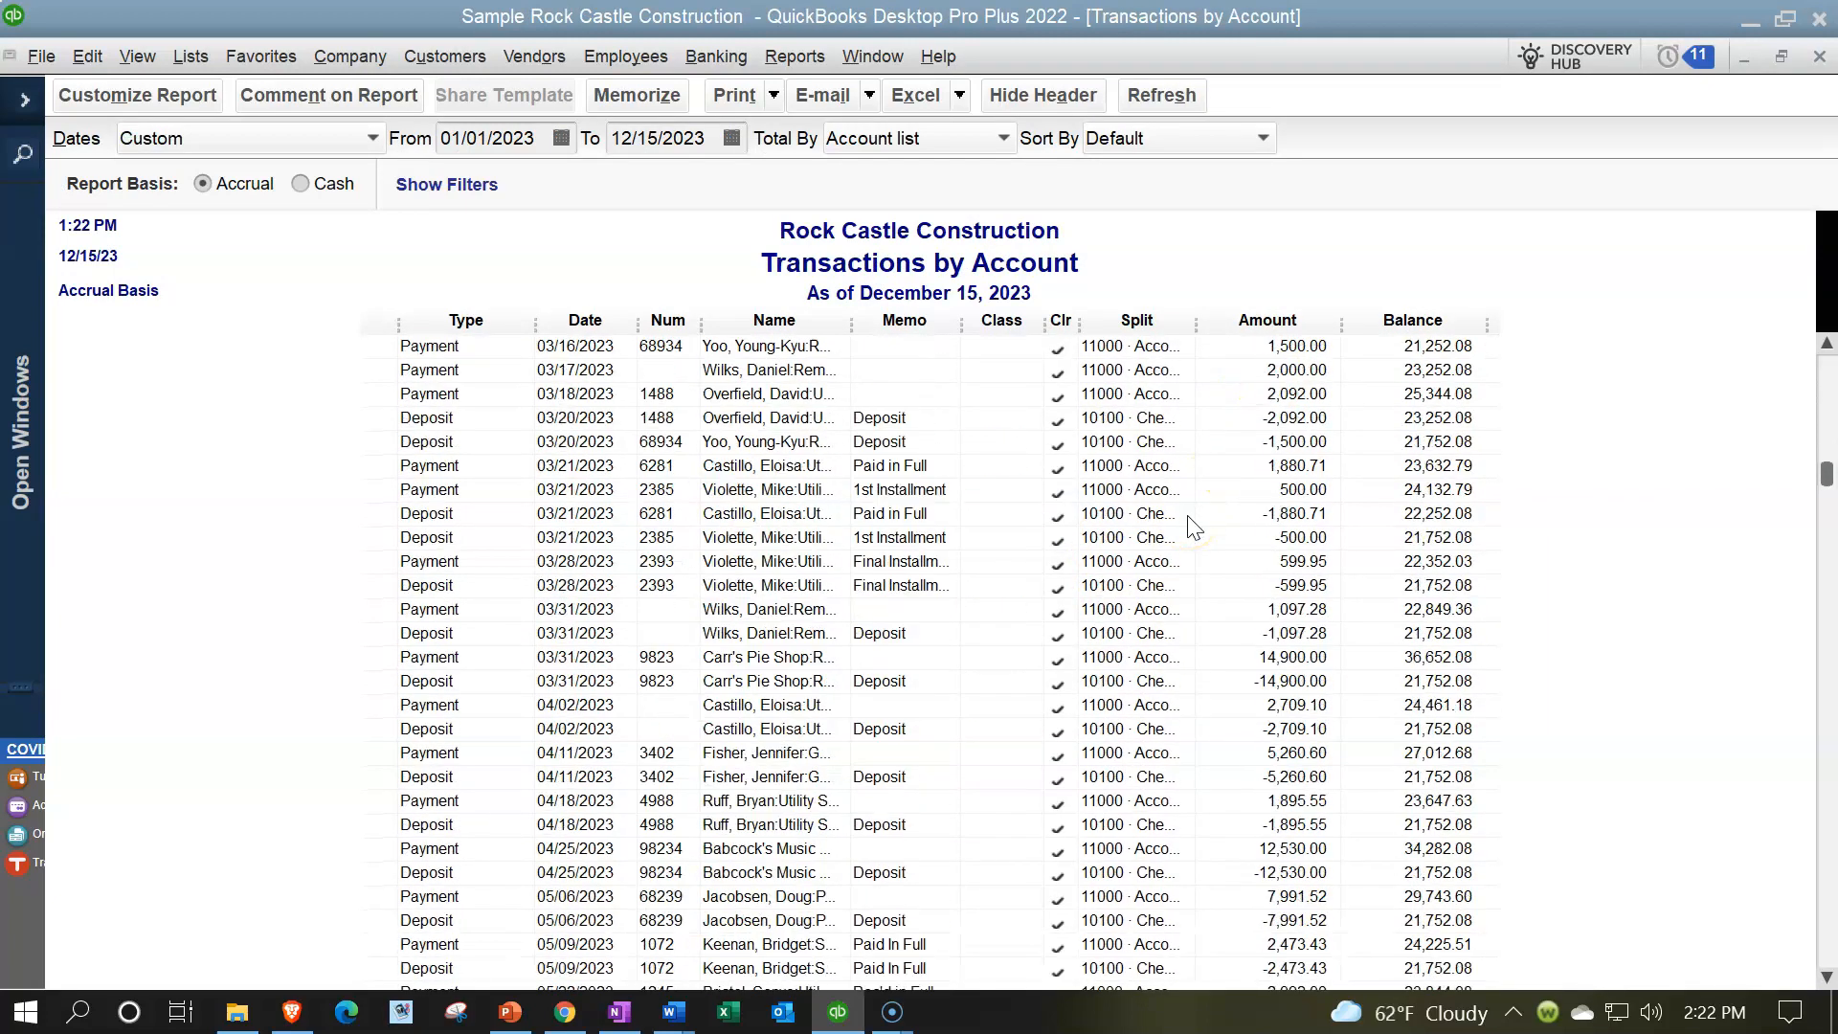
scroll(1192, 527, "down", 7)
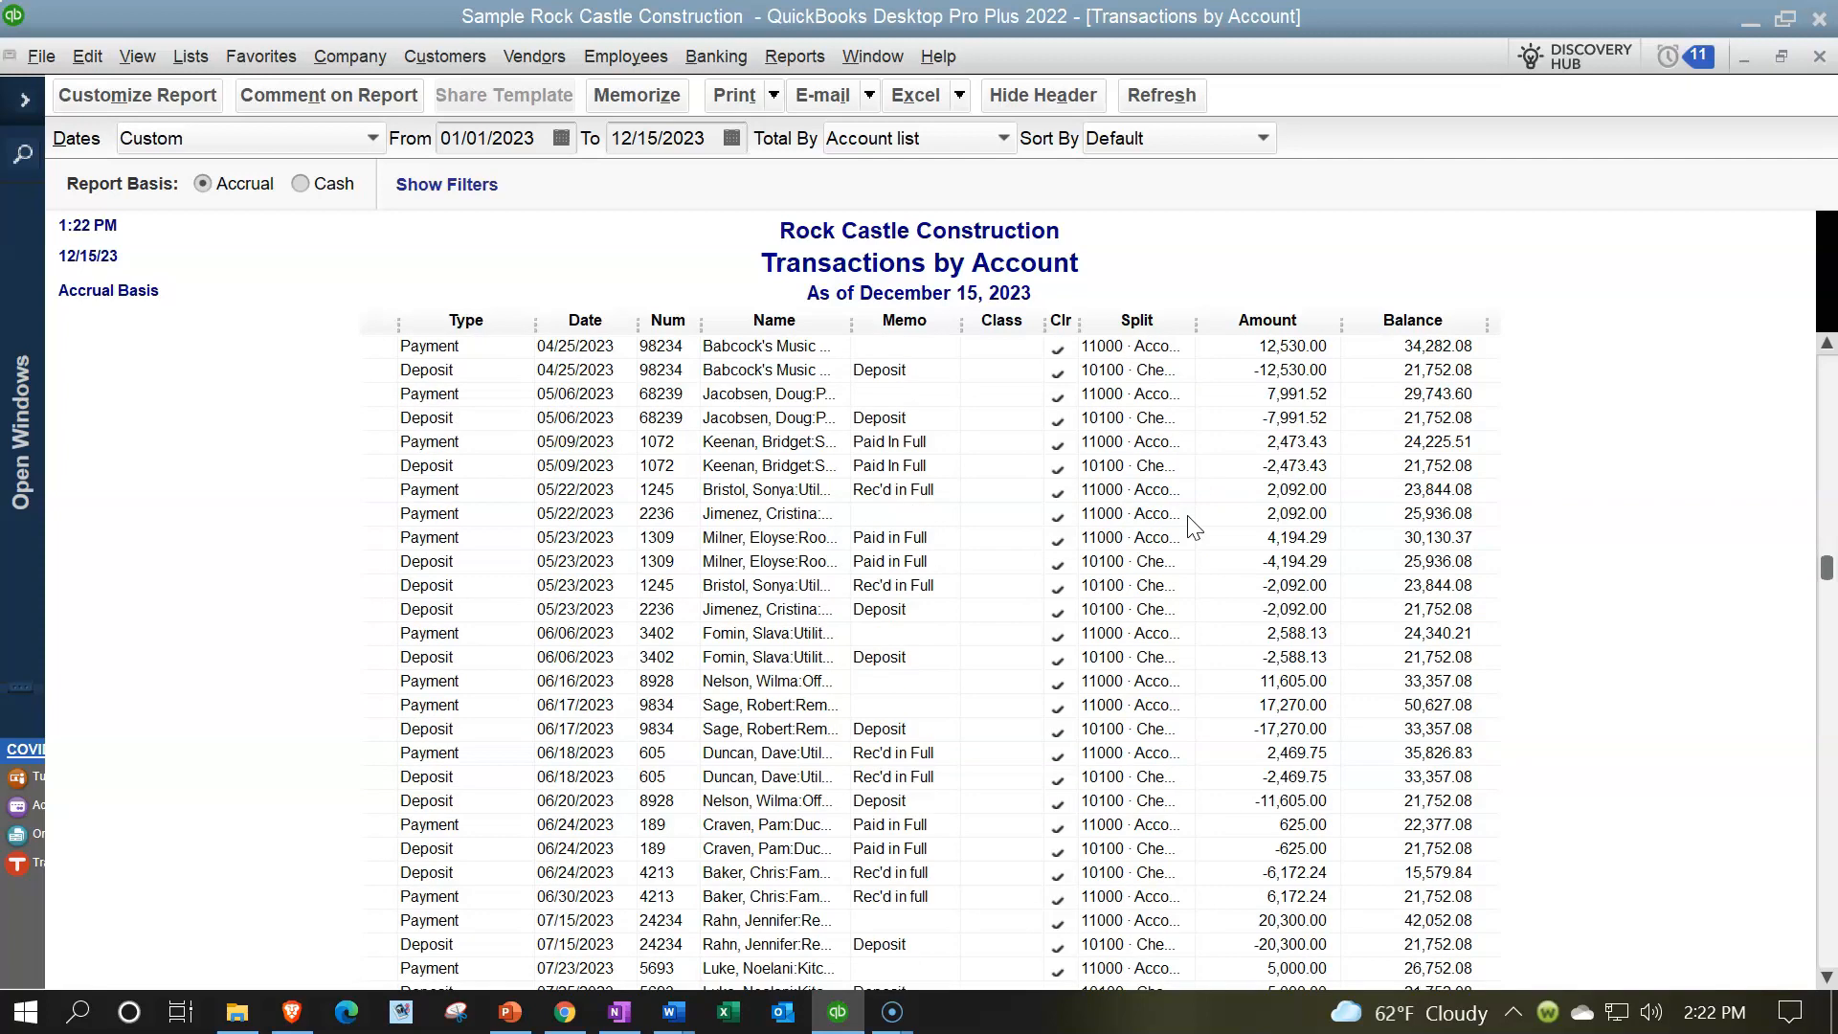
left_click(1190, 593)
scroll(1193, 612, "up", 10)
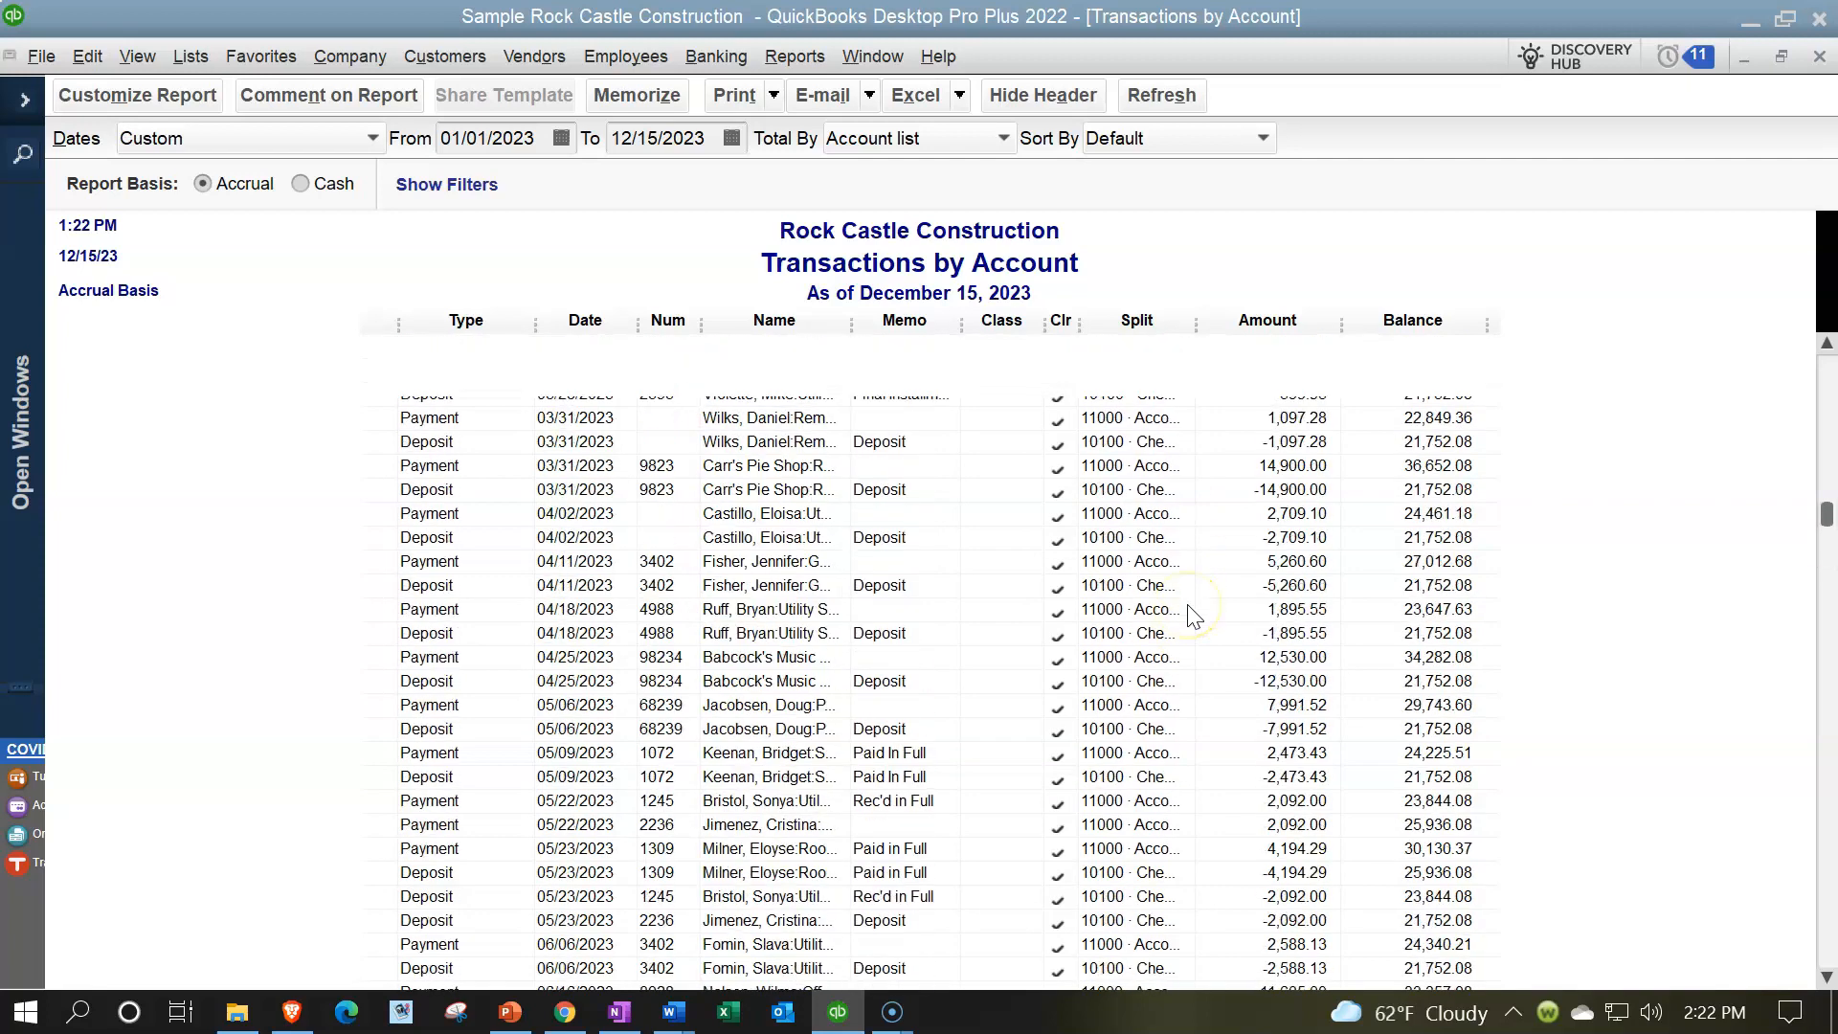
scroll(1192, 612, "up", 4)
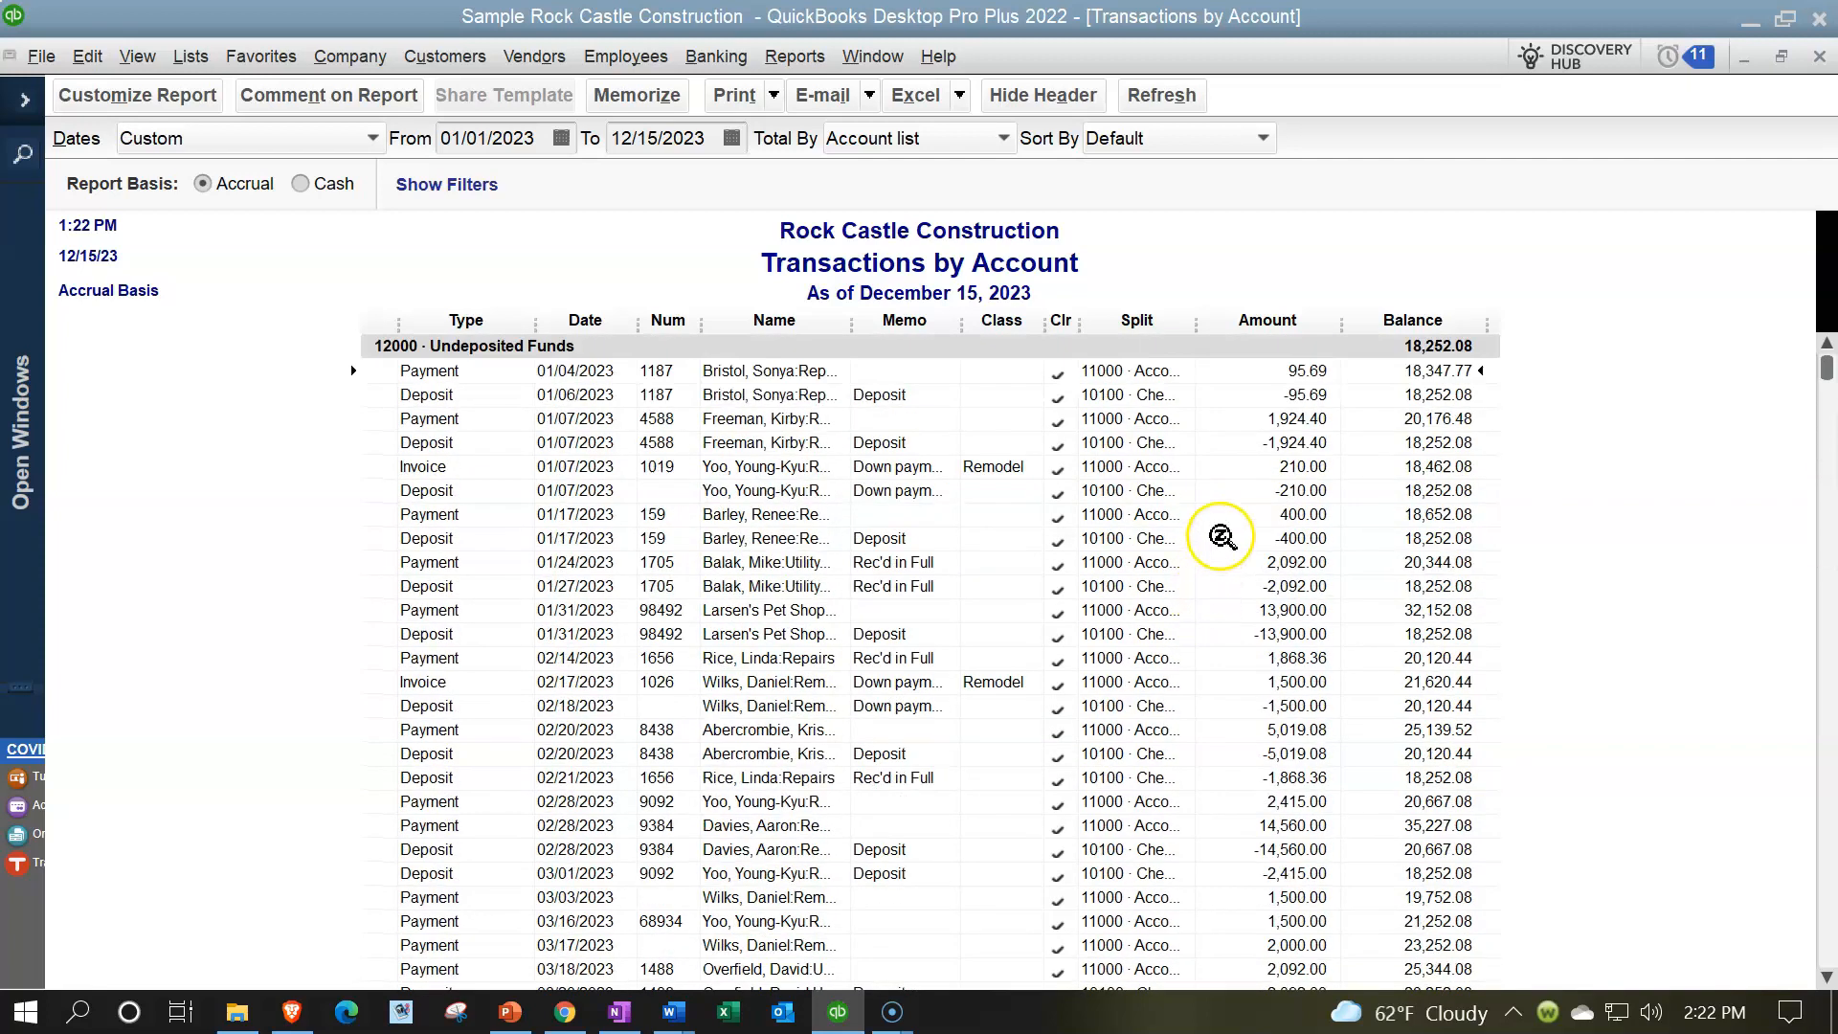
- Inspect the undeposited funds deposits dated 01/06/2023, 01/31/2023 and 02/20/2023 one after another, and return to the Balance Sheet
double_click(1281, 394)
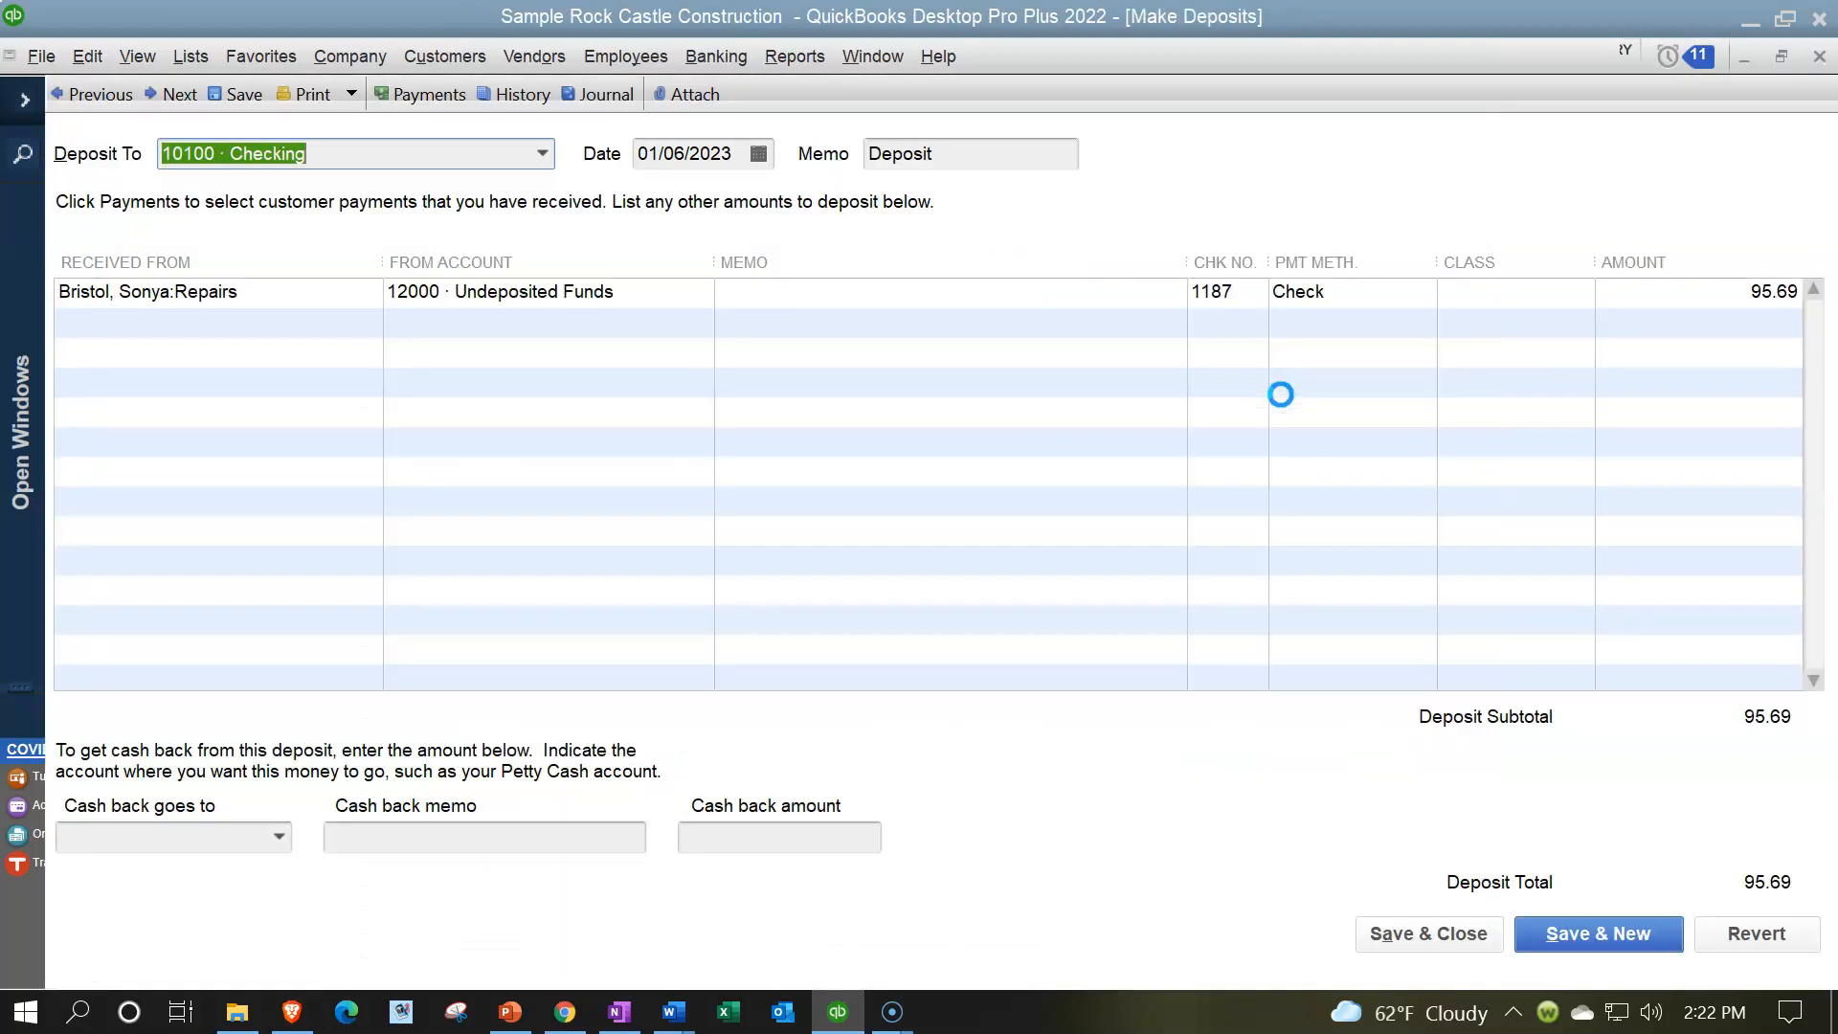
left_click(1817, 63)
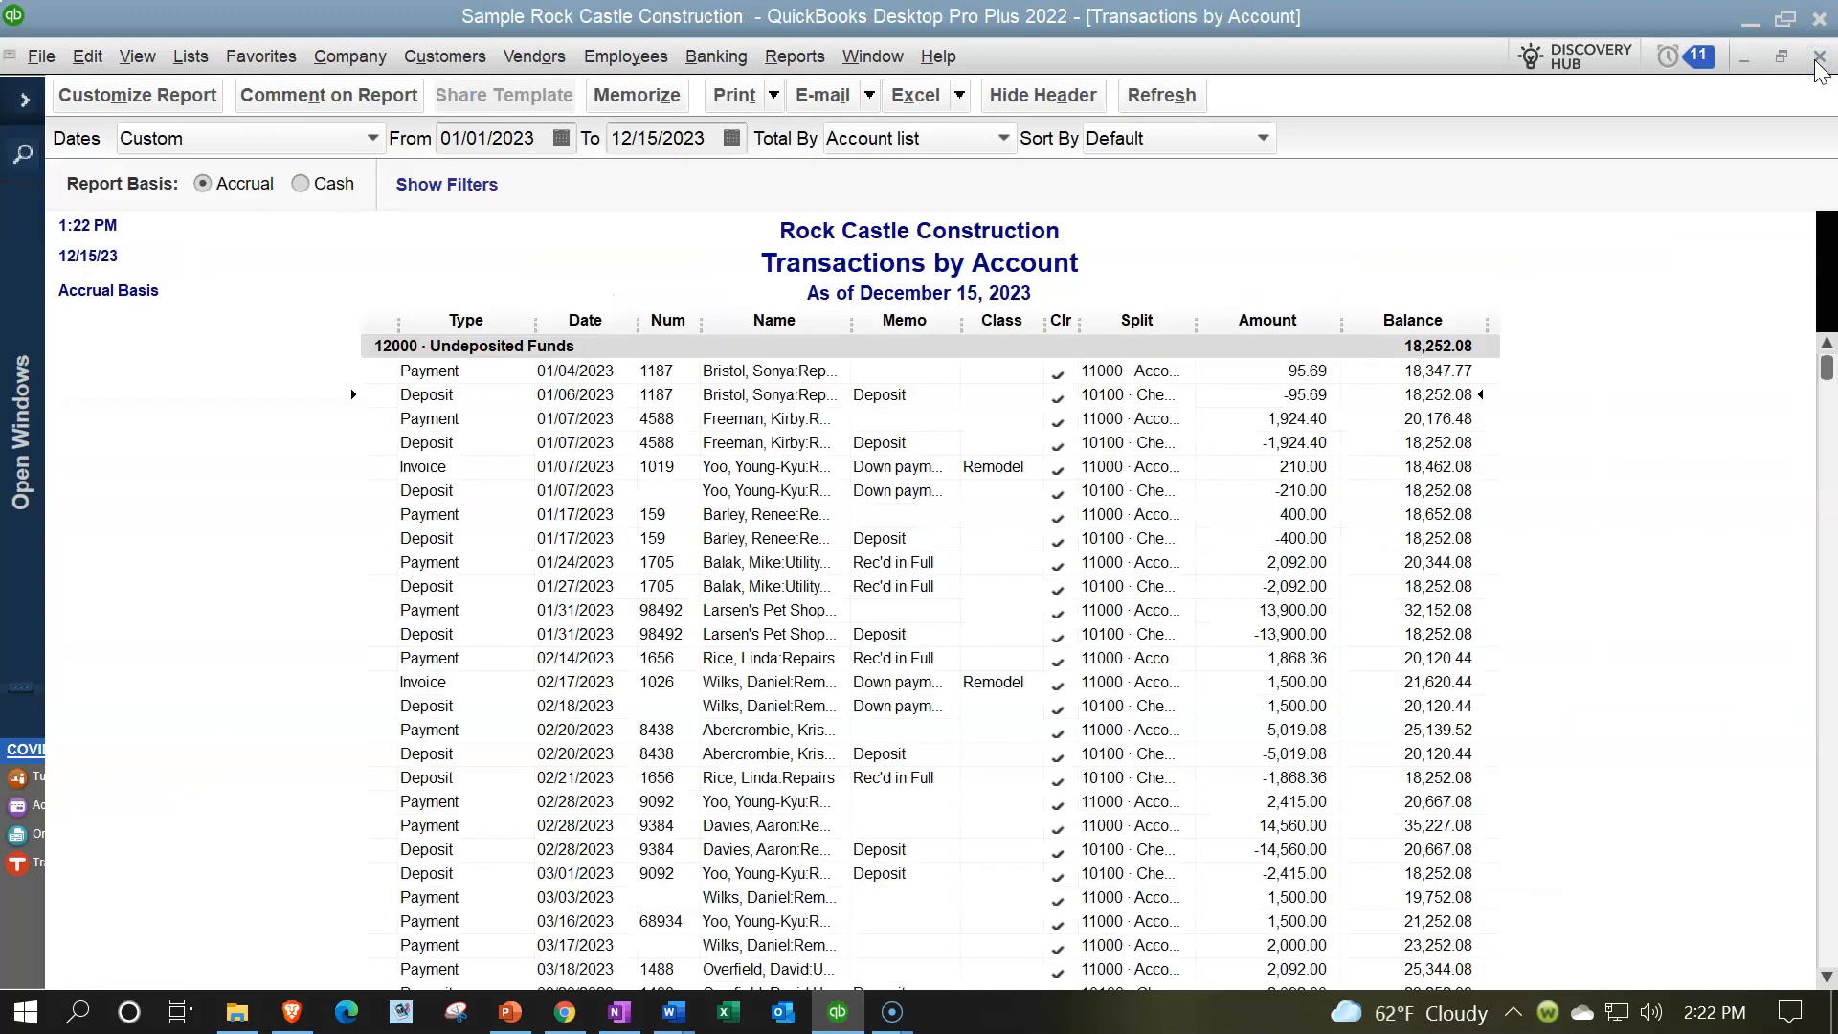
double_click(1290, 634)
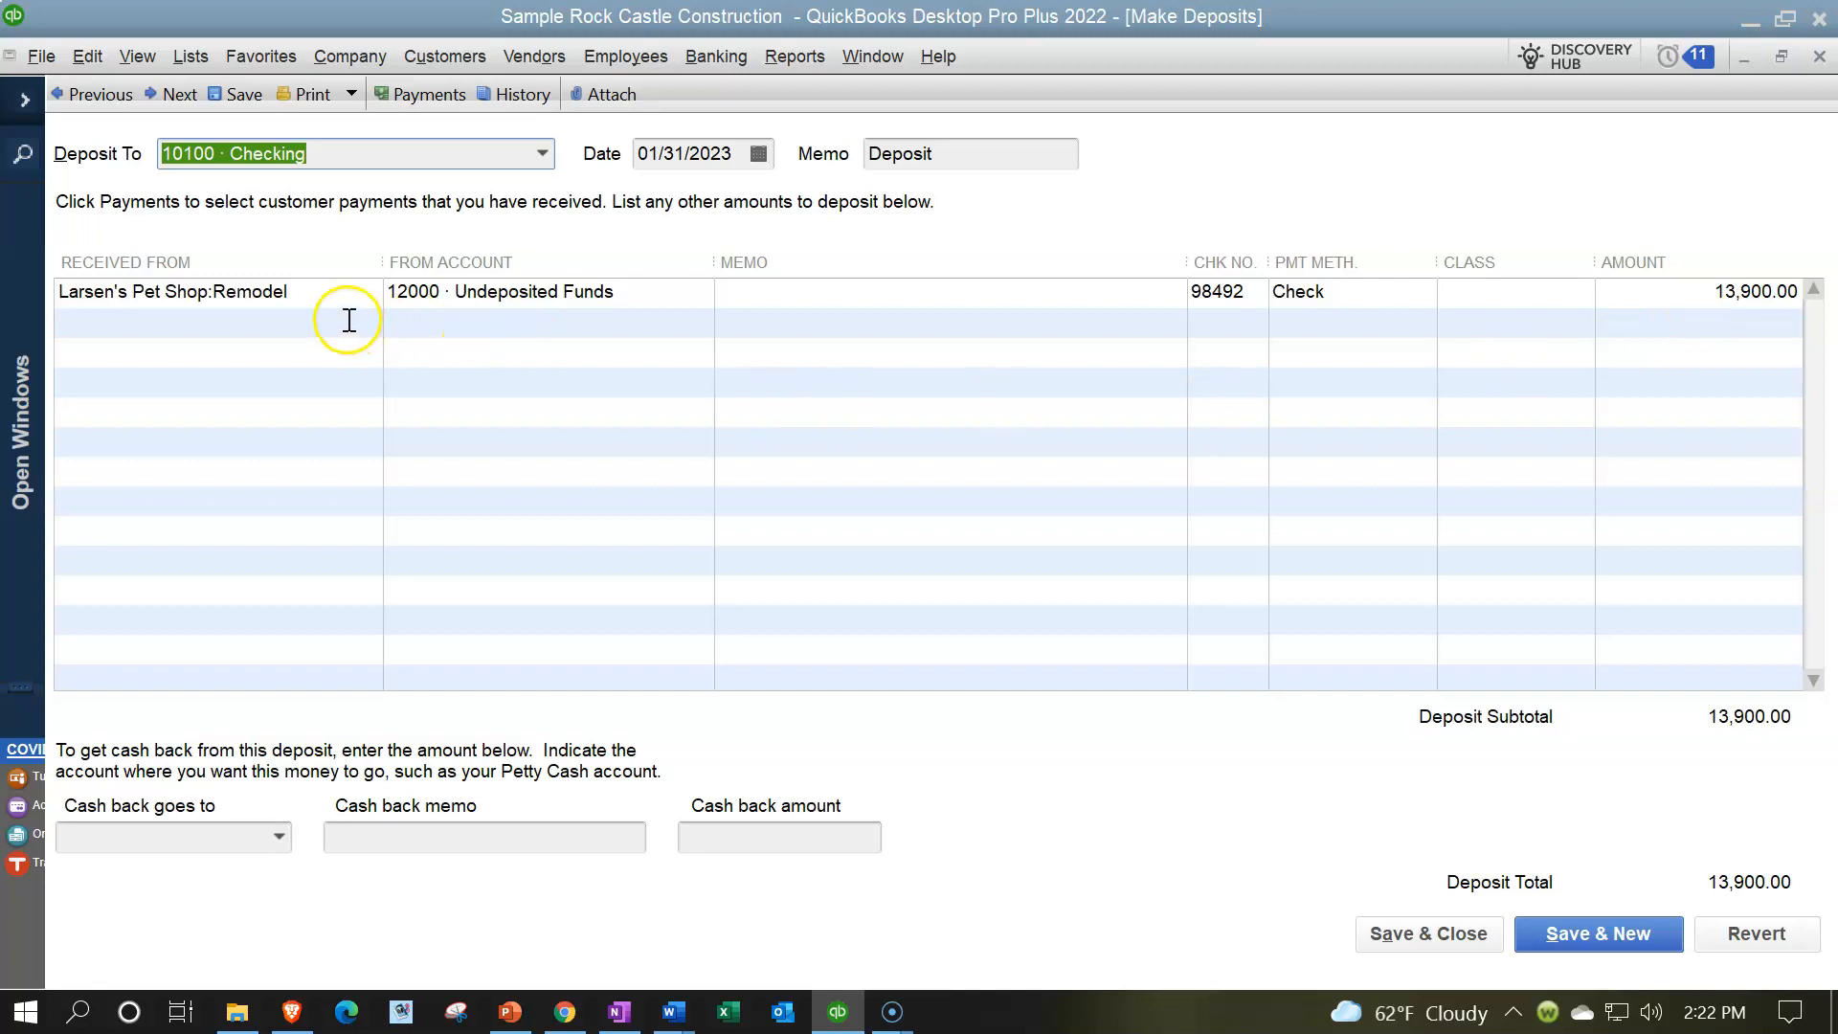
left_click(1819, 56)
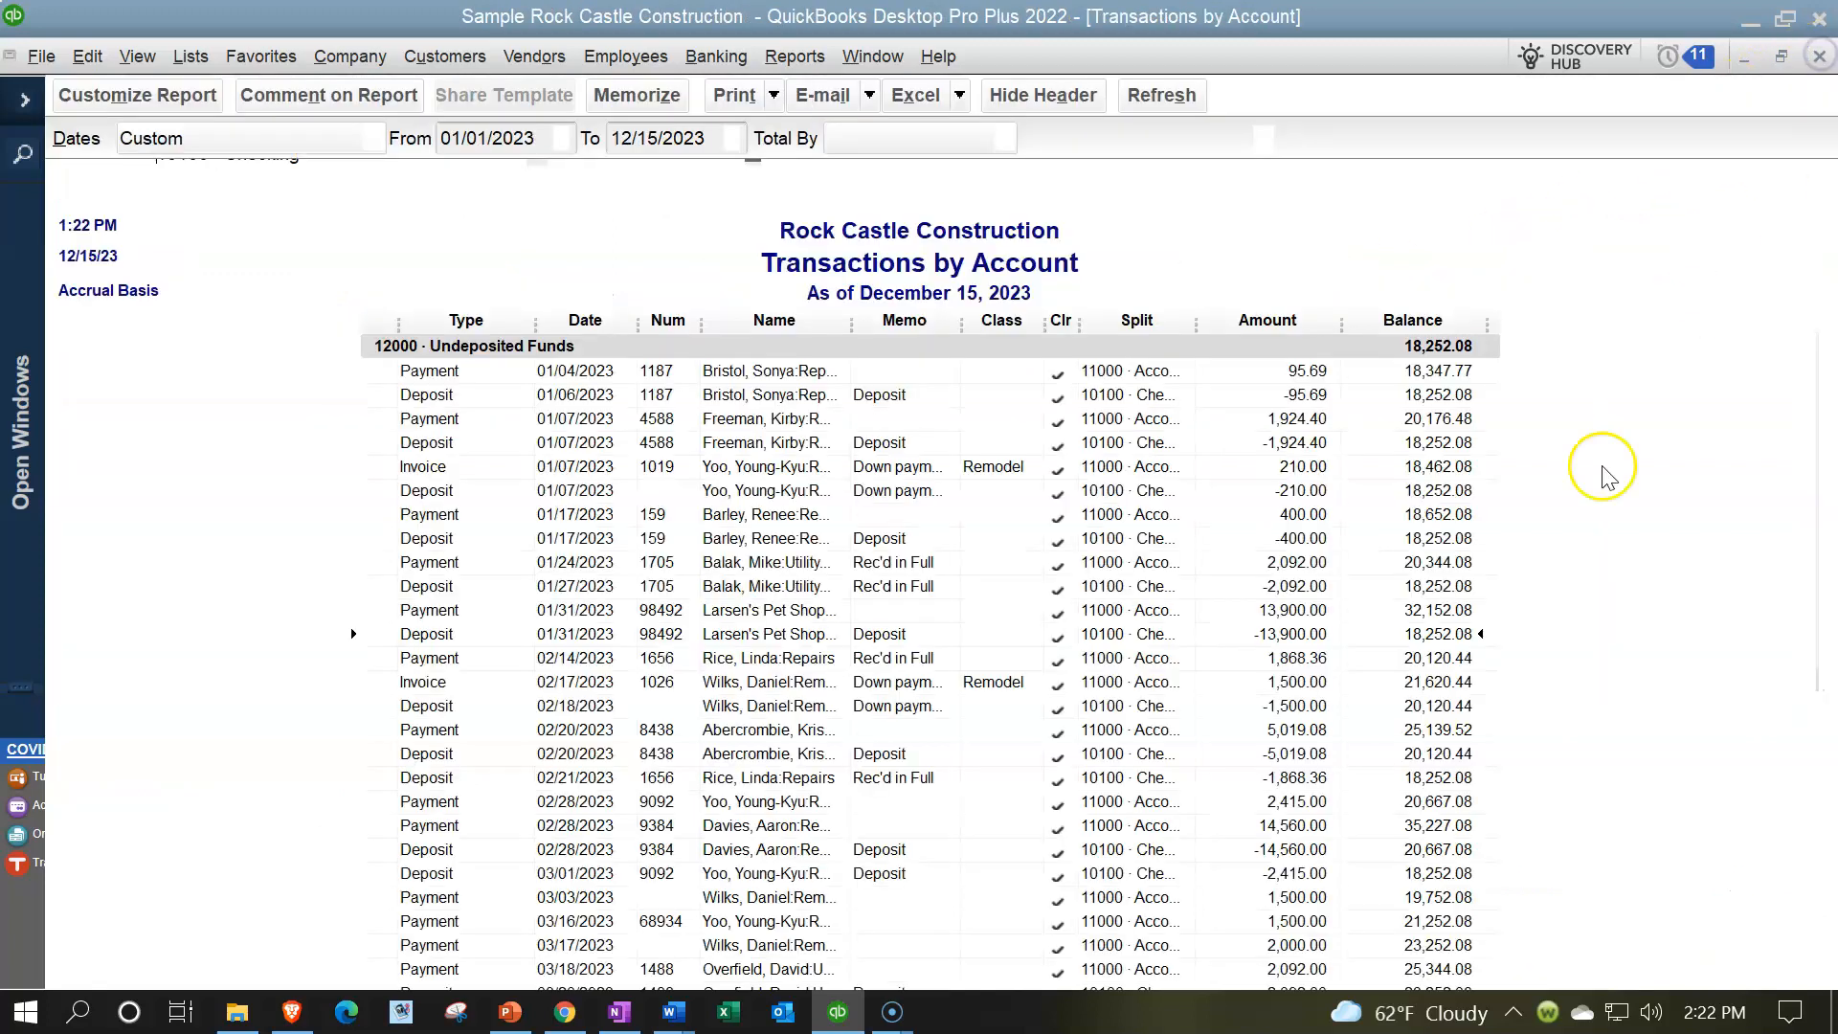
double_click(1302, 759)
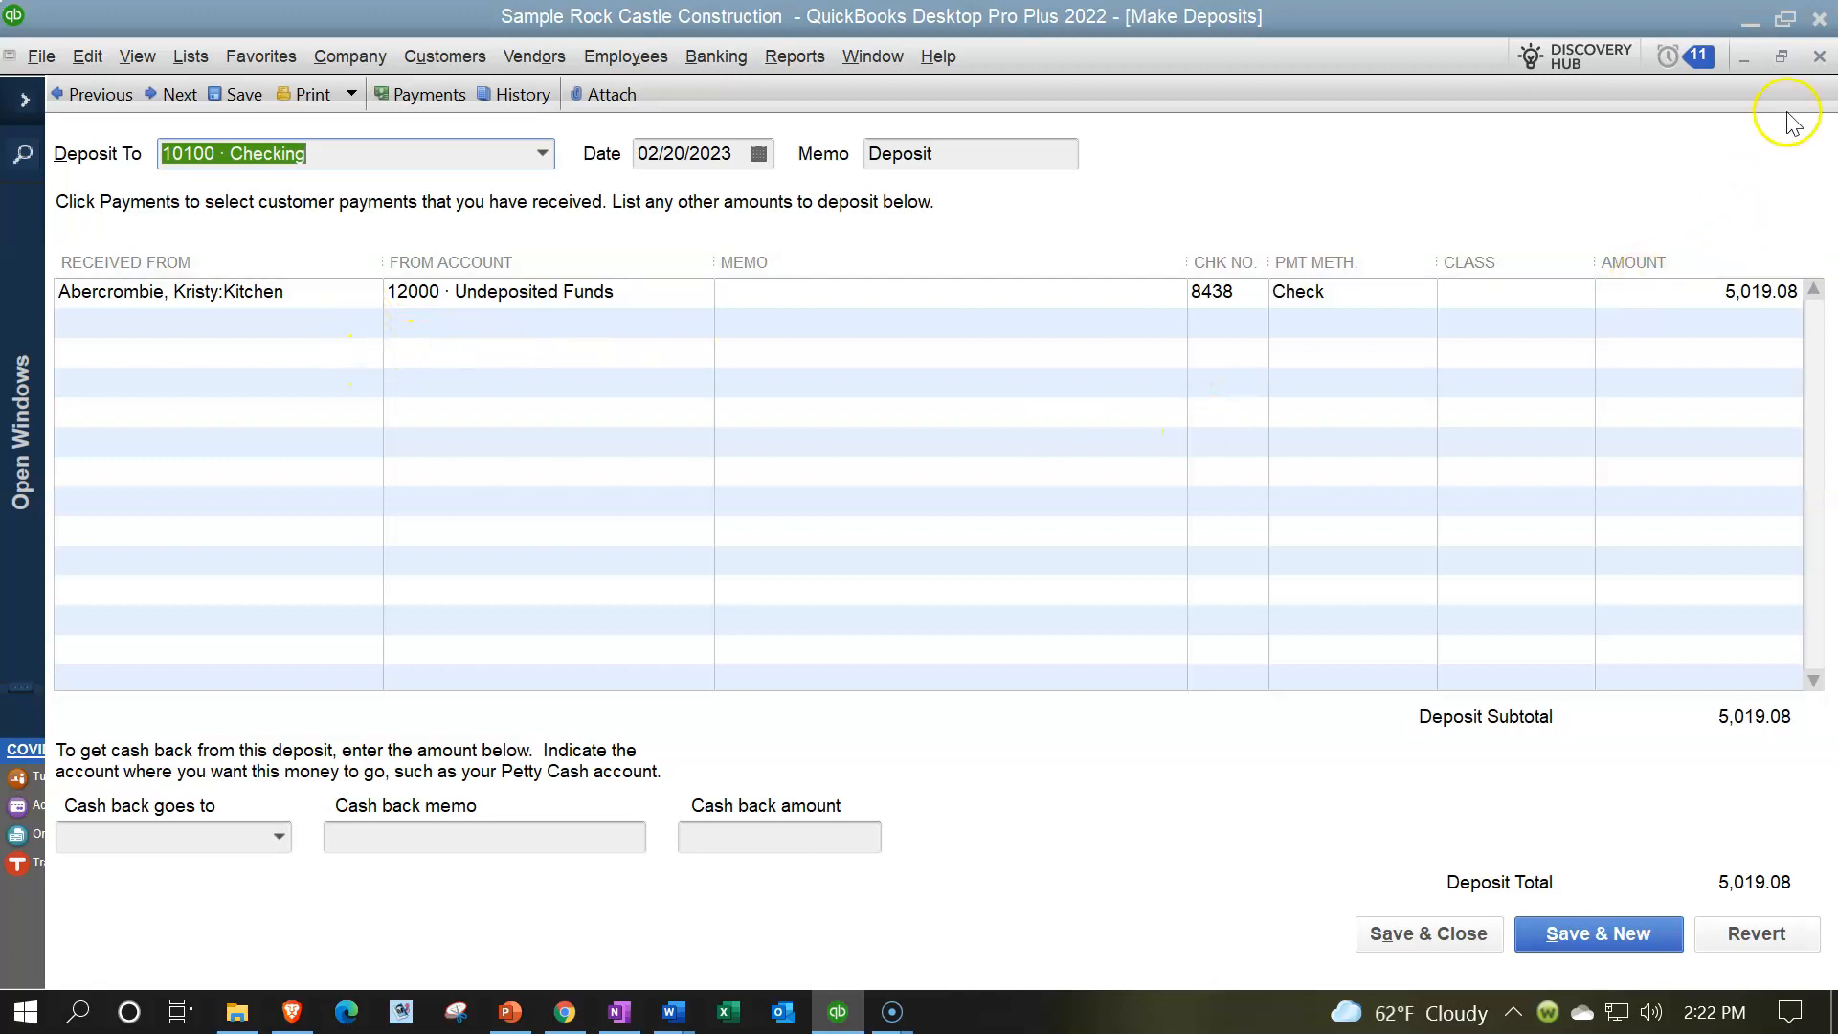
left_click(1814, 57)
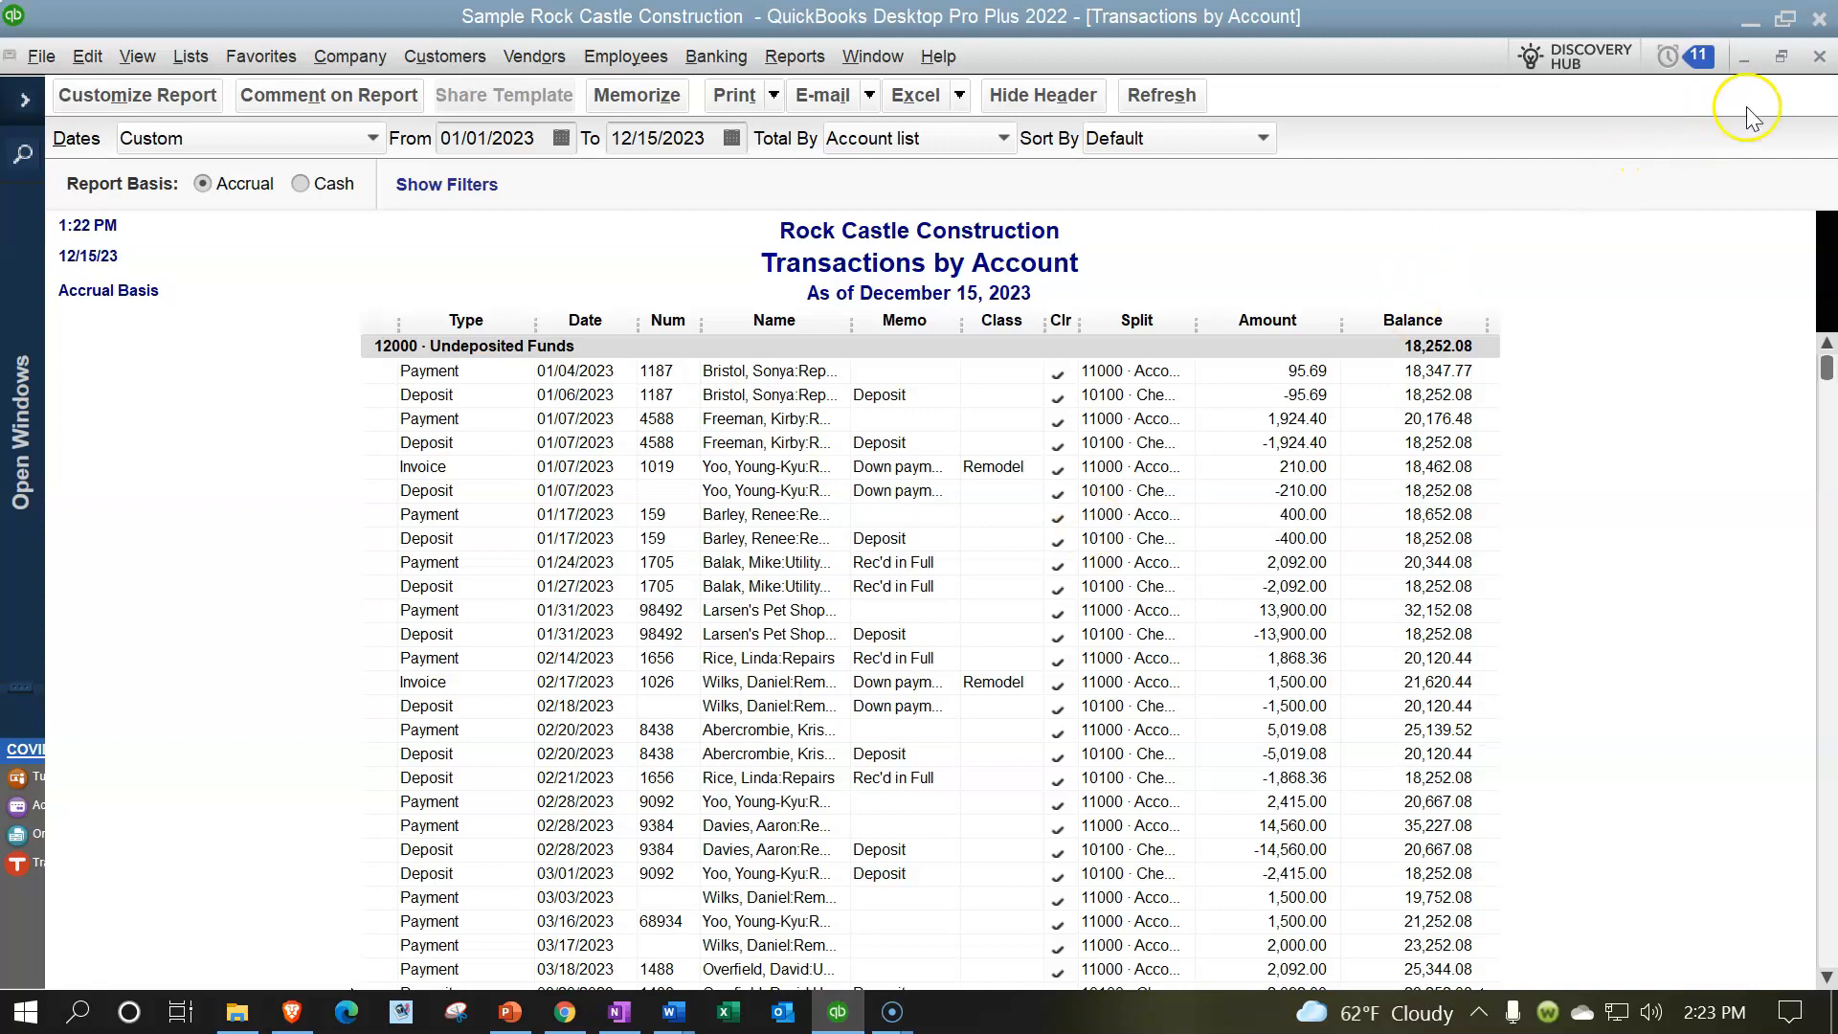
left_click(1820, 57)
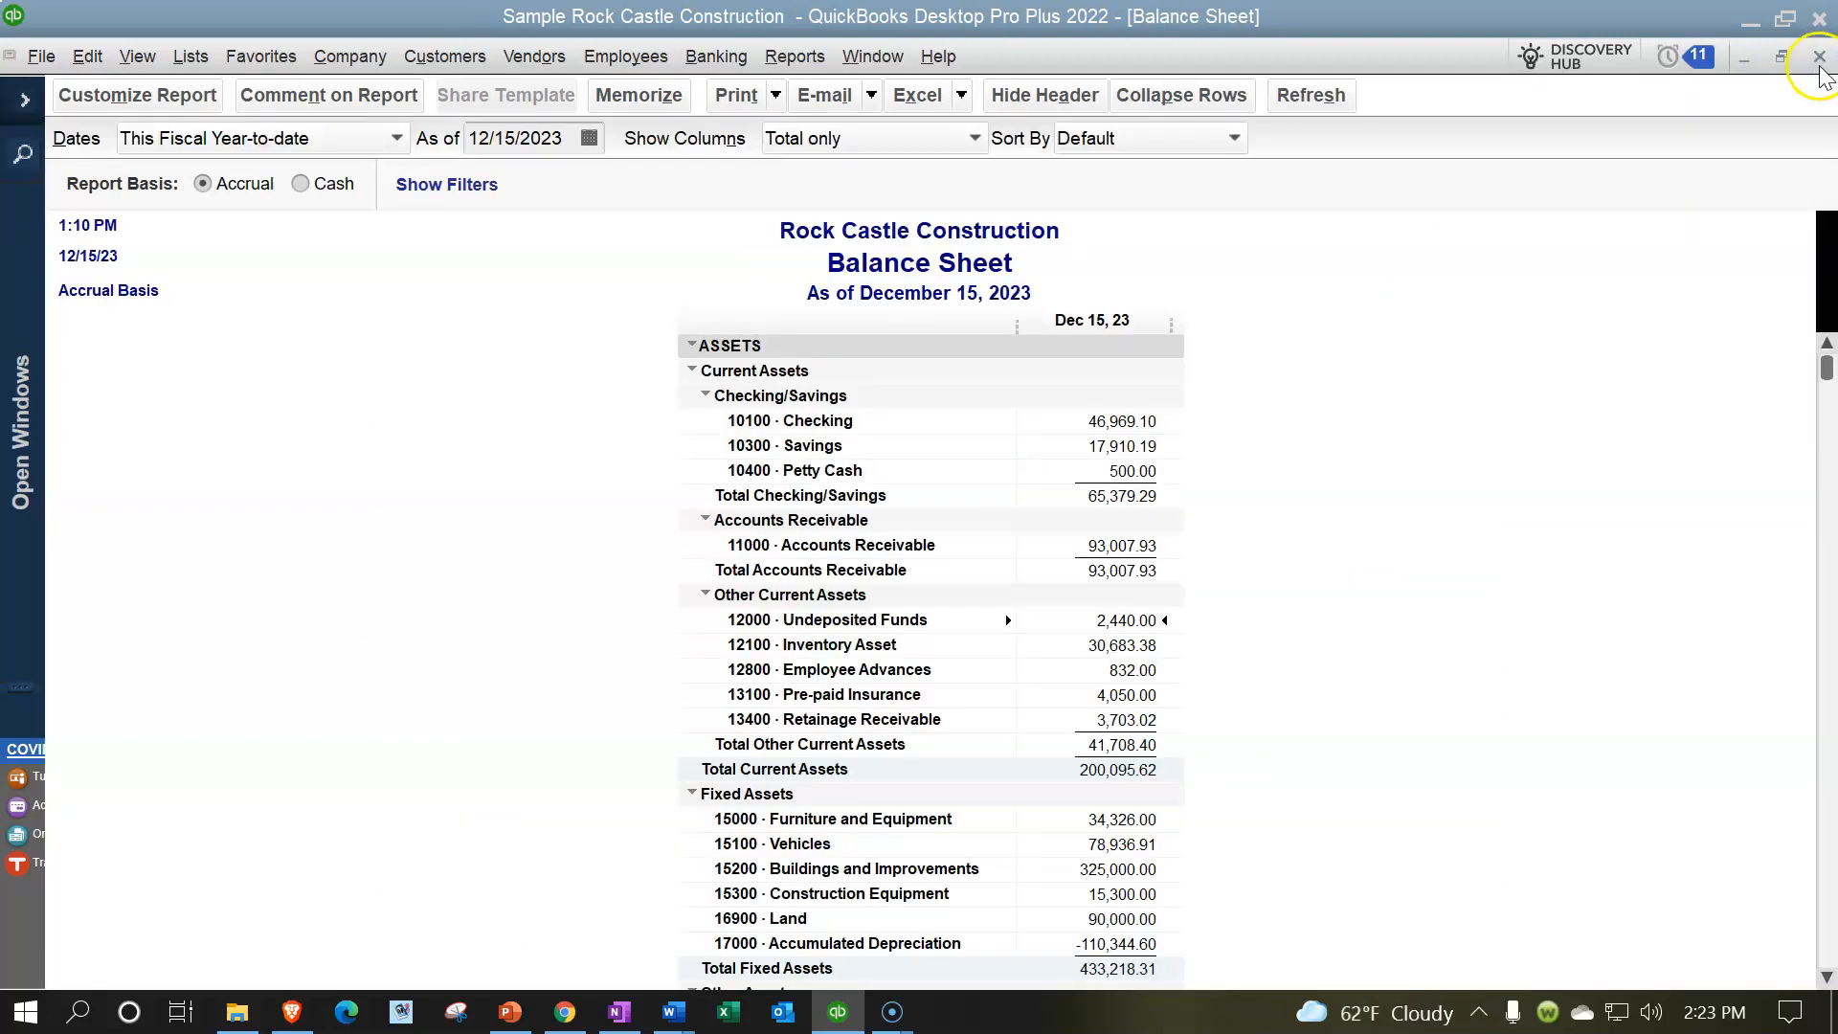